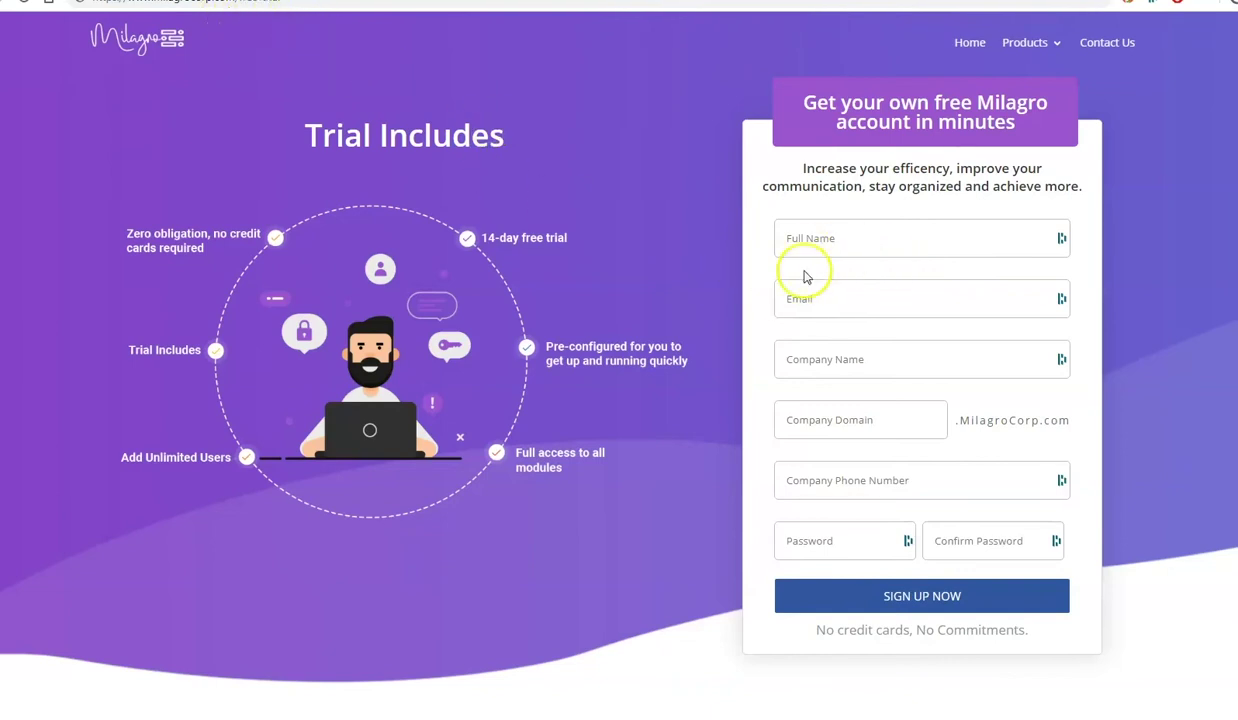
- Leave the free-trial signup form for the Jimmy John's Subs back-office dashboard tab
mouse_move(879, 425)
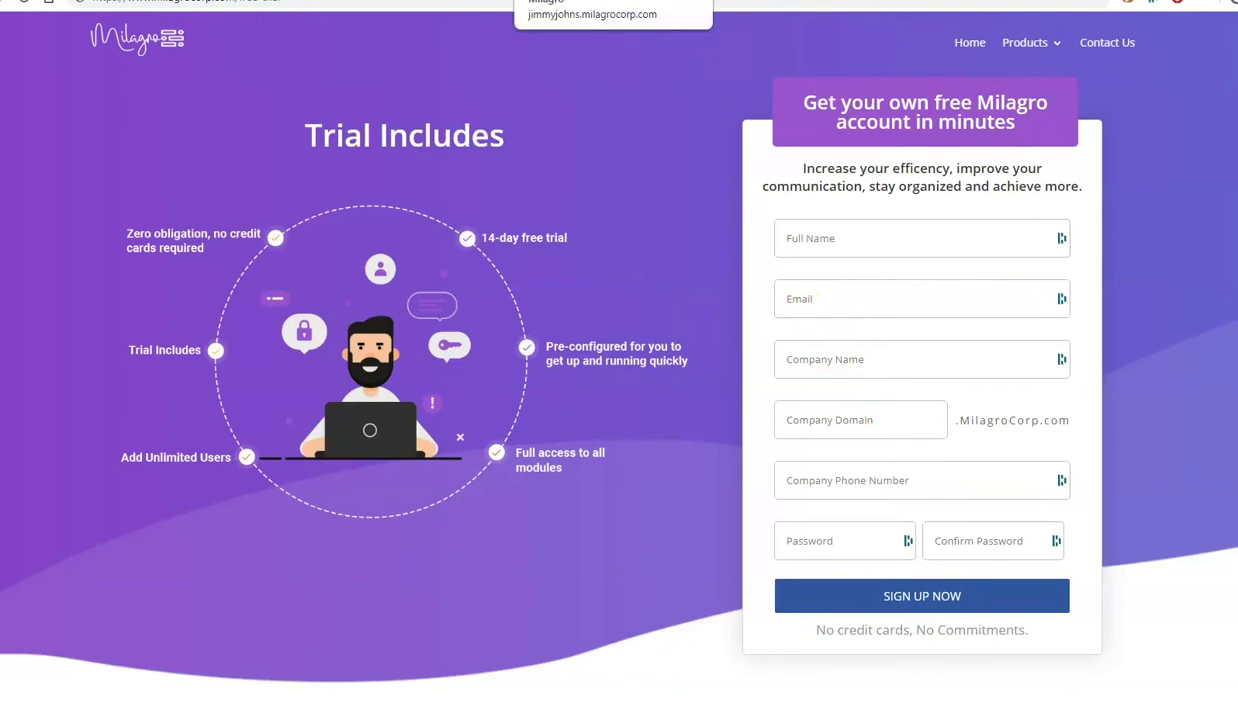
left_click(600, 1)
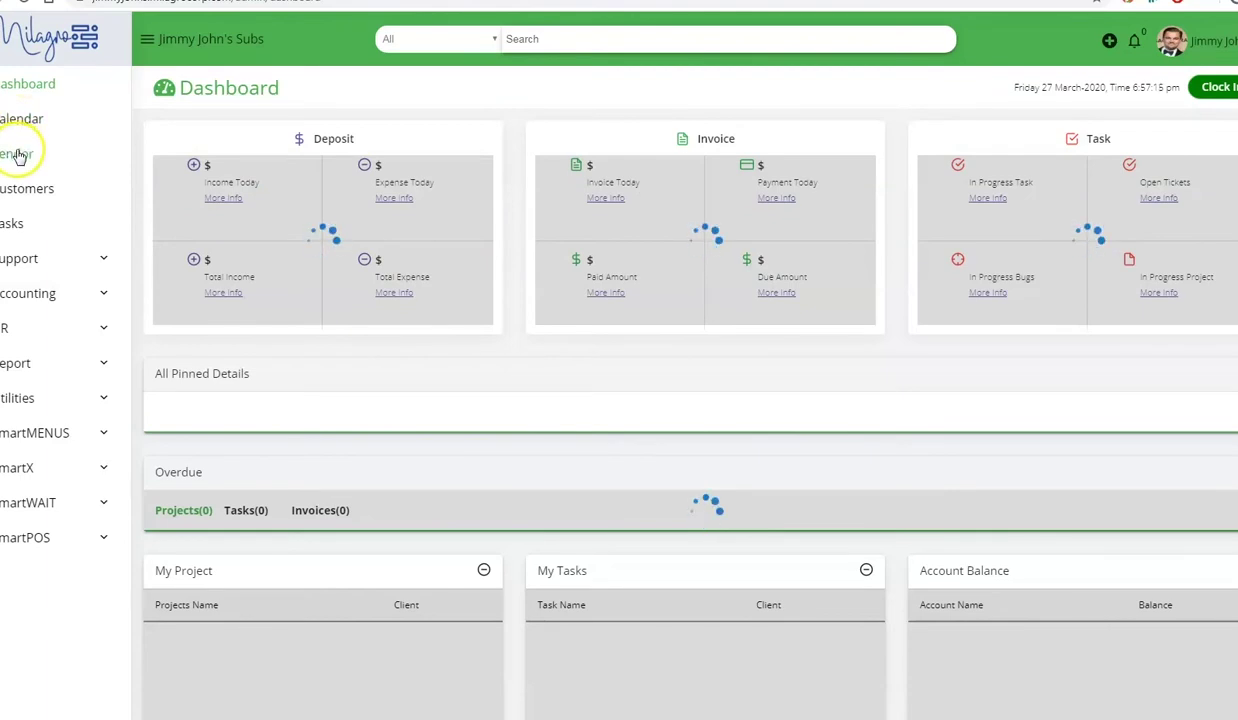
- Open the Vendor page from the left sidebar to see the empty All Vendors list
left_click(17, 156)
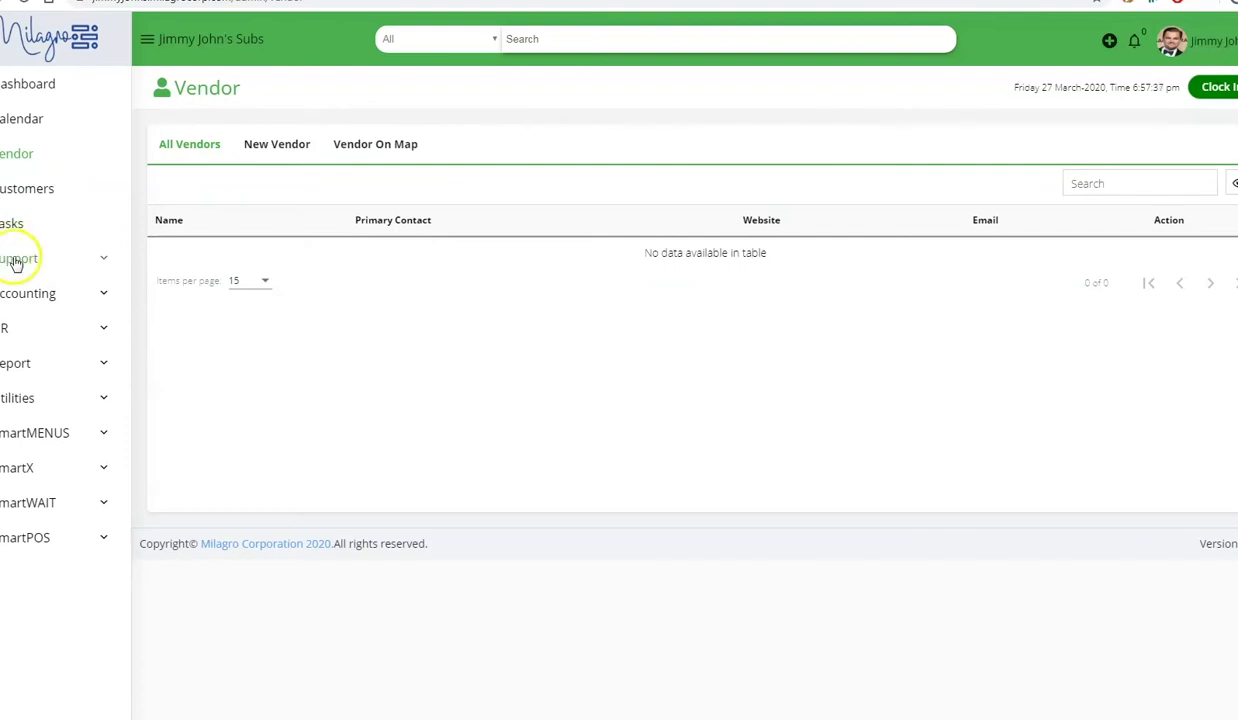
left_click(17, 260)
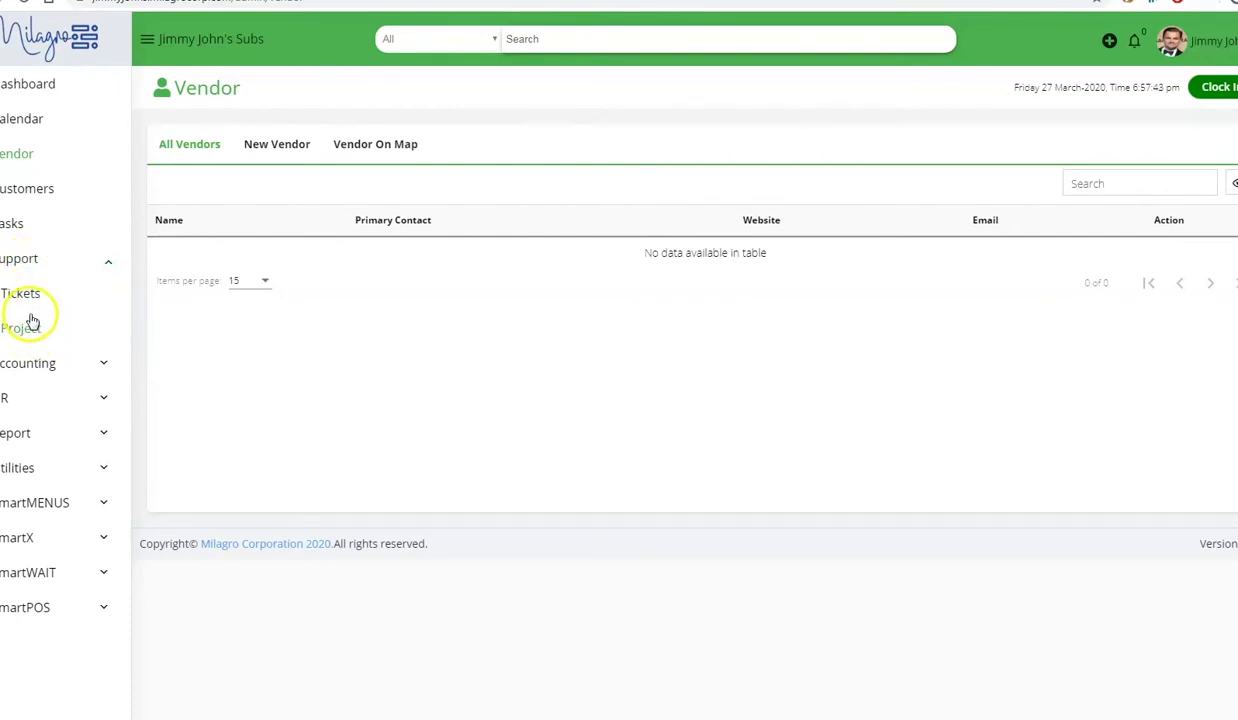
left_click(36, 363)
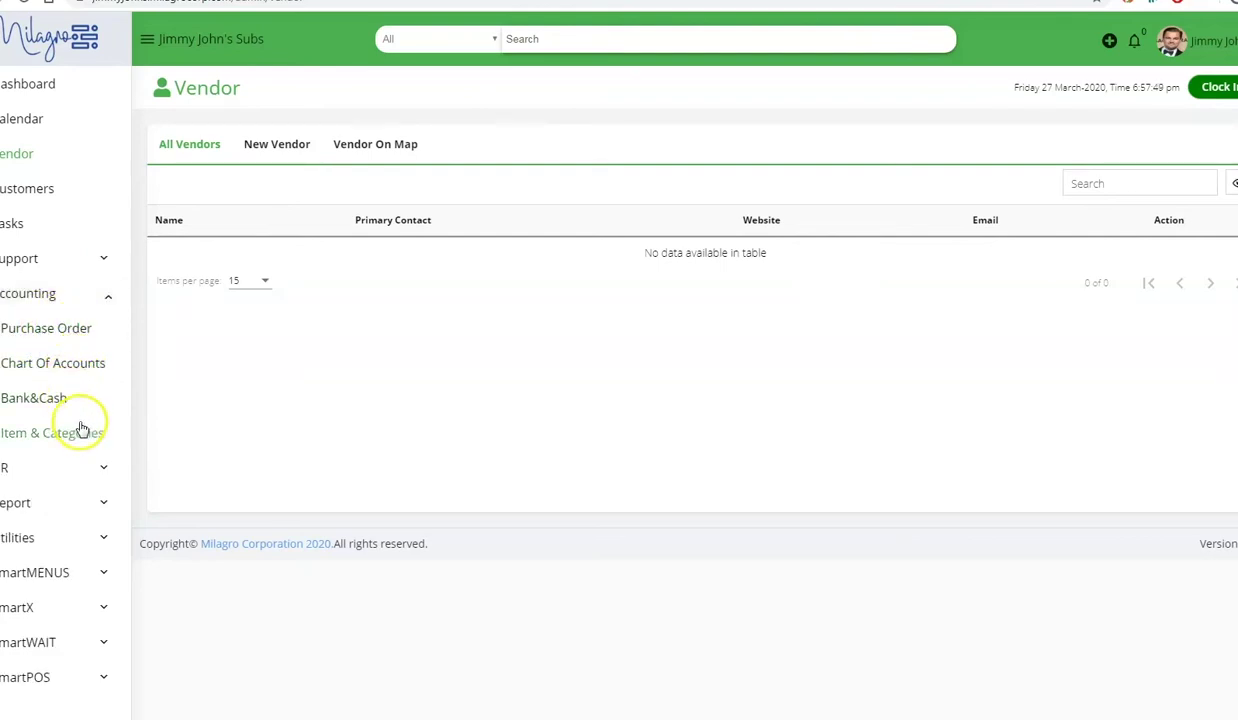
left_click(61, 470)
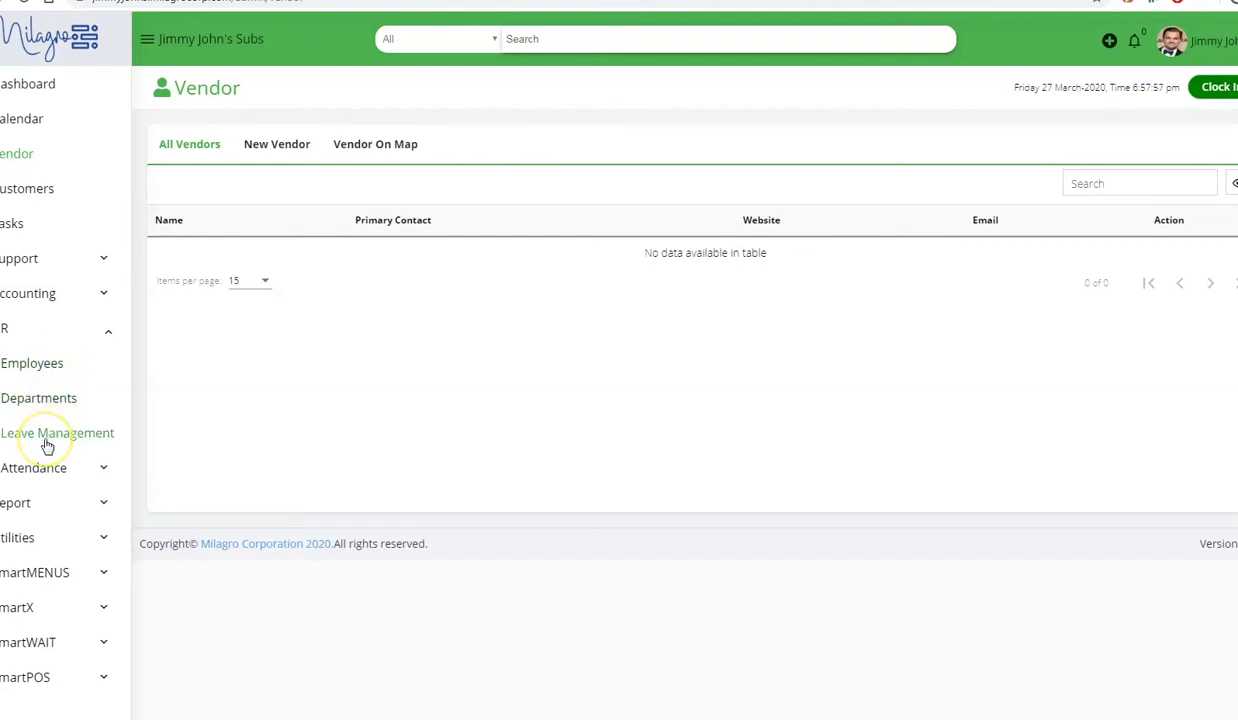
left_click(58, 470)
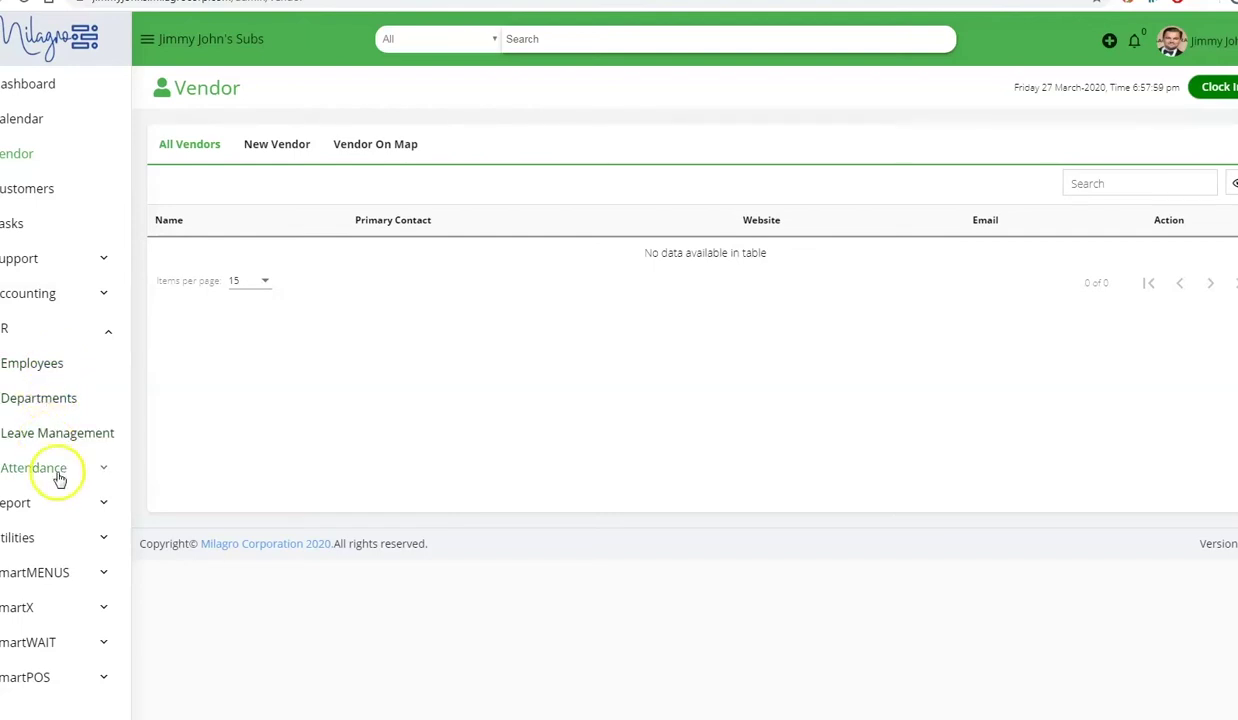
left_click(64, 536)
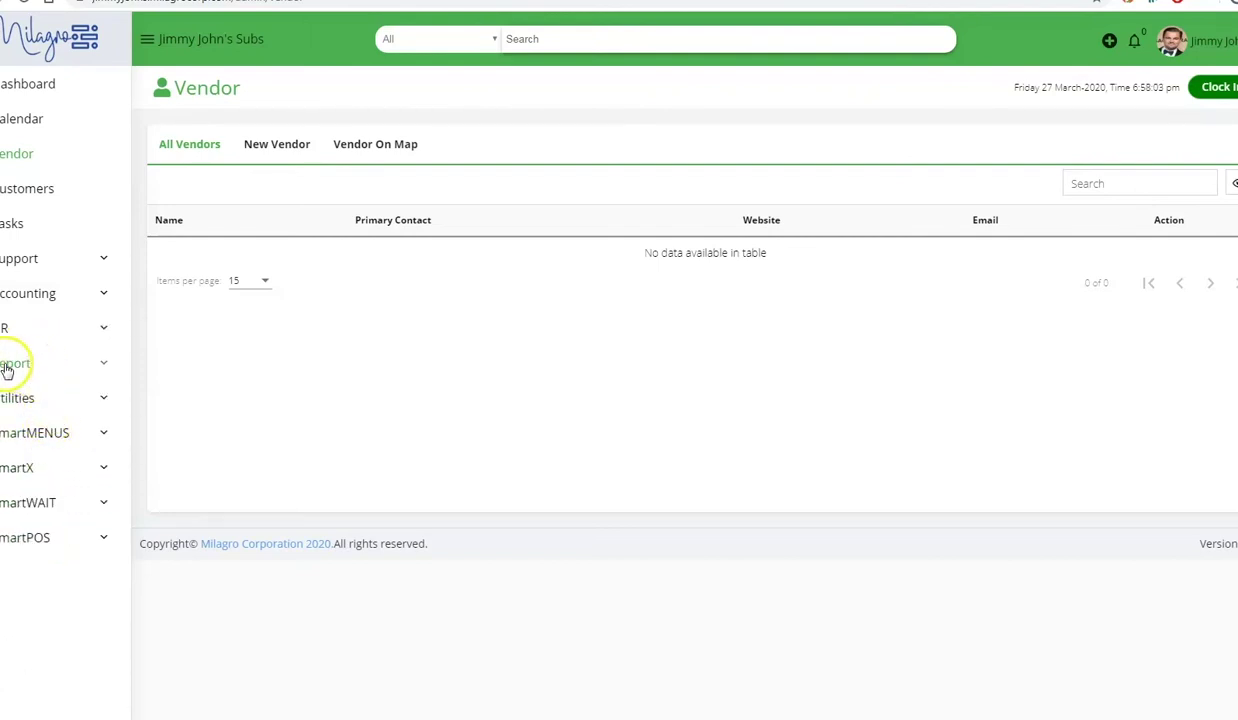
left_click(60, 400)
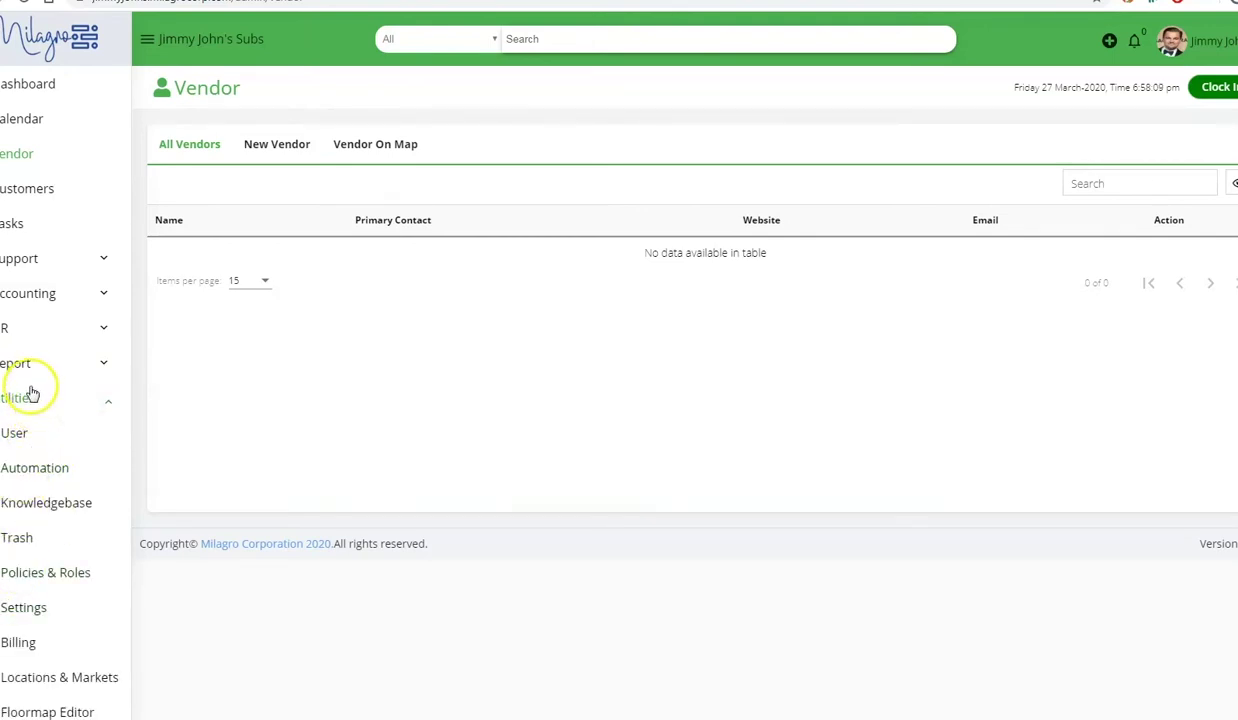
left_click(31, 402)
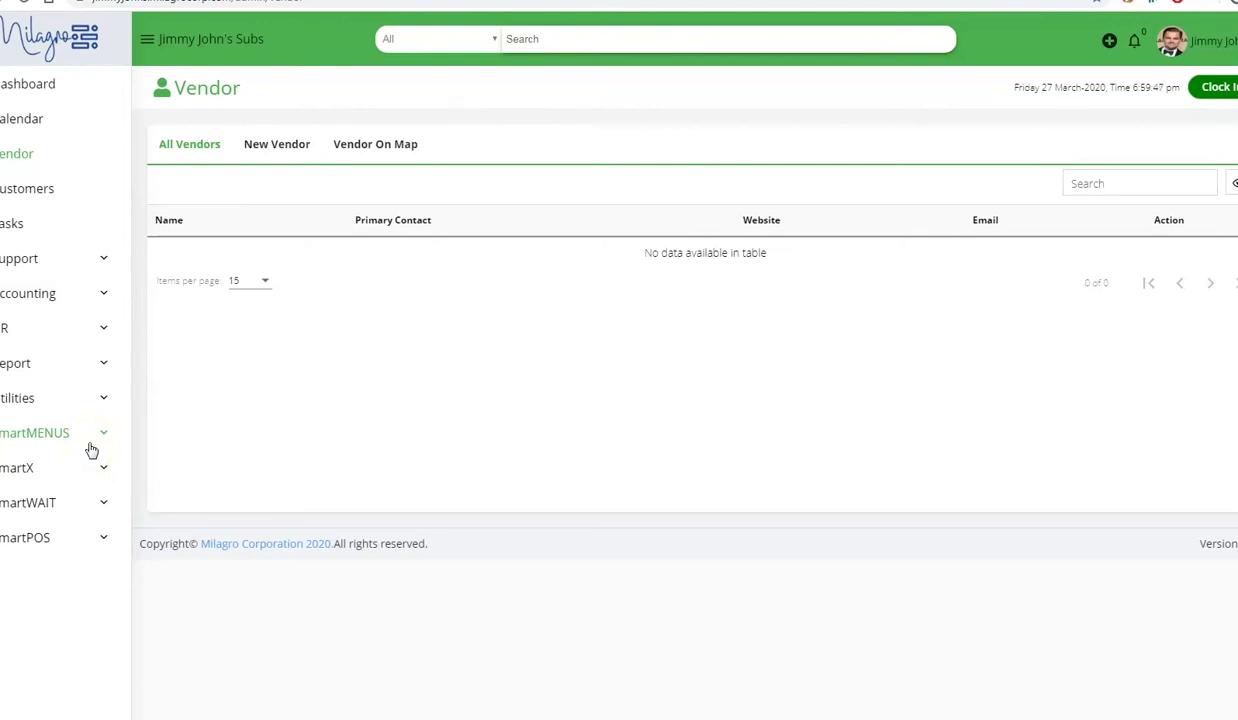
left_click(60, 443)
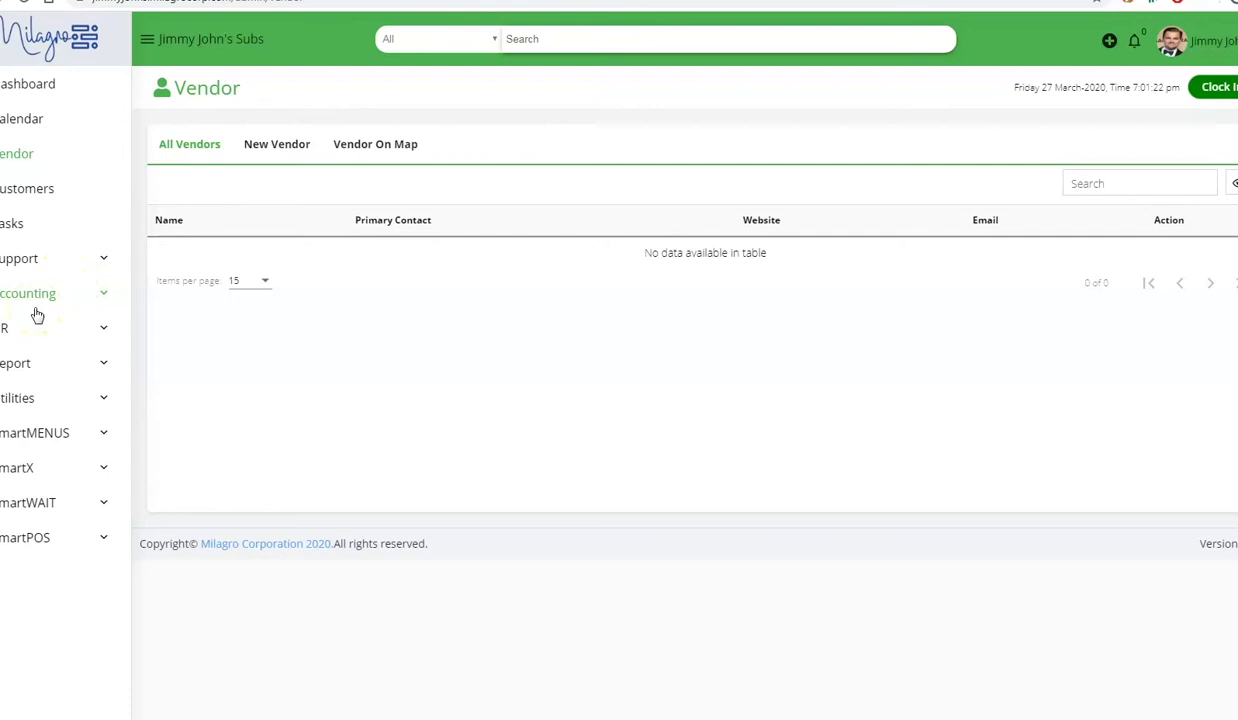
- Review the fully expanded Chart of Accounts and New Chart of Accounts, then open Item & Categories
left_click(38, 302)
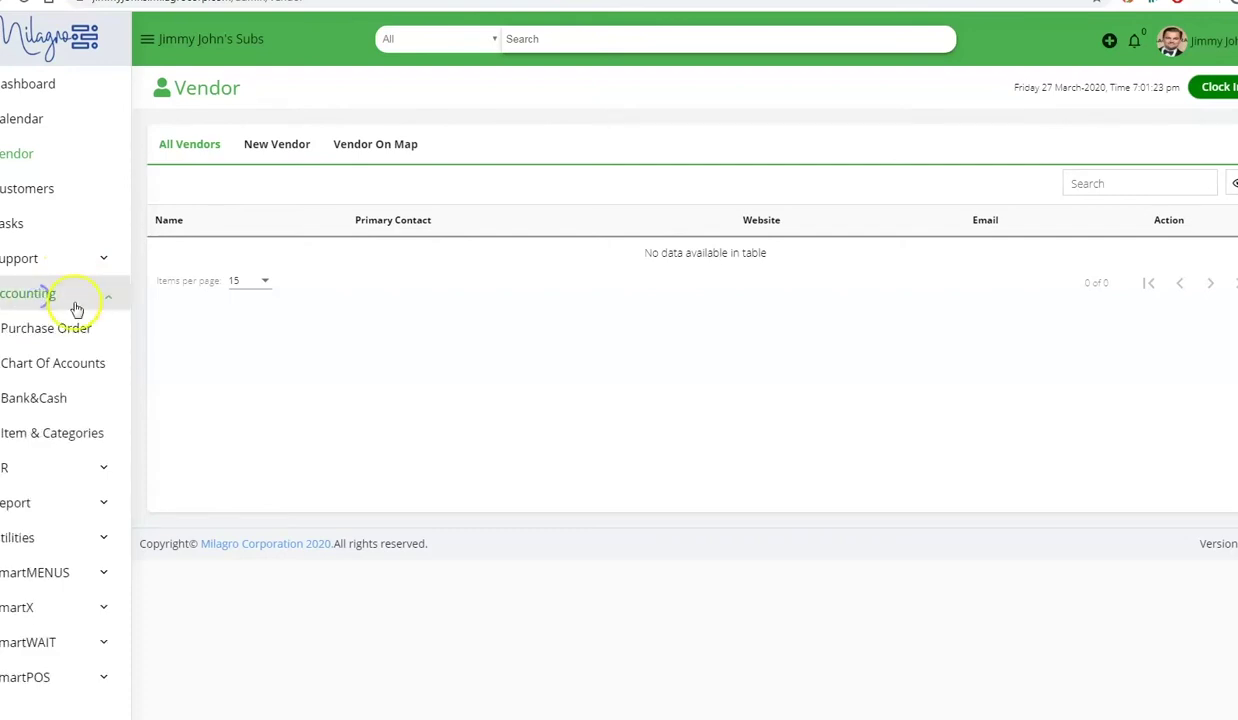
left_click(58, 366)
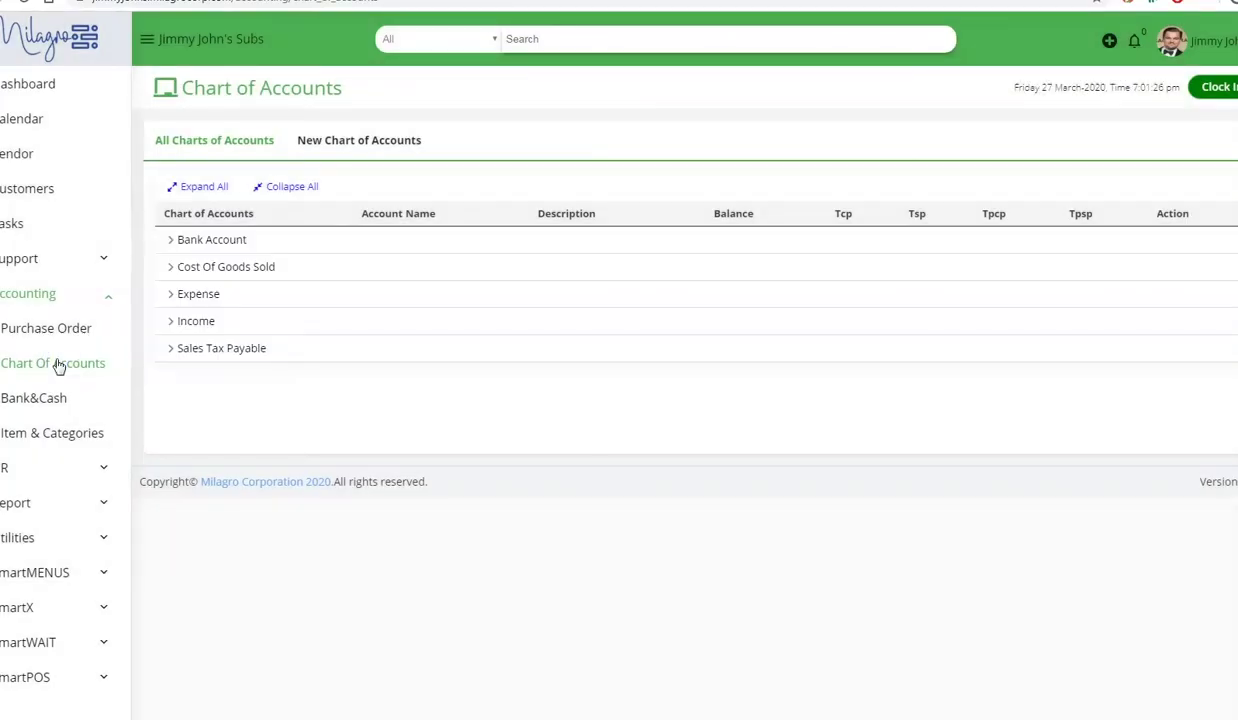
left_click(196, 190)
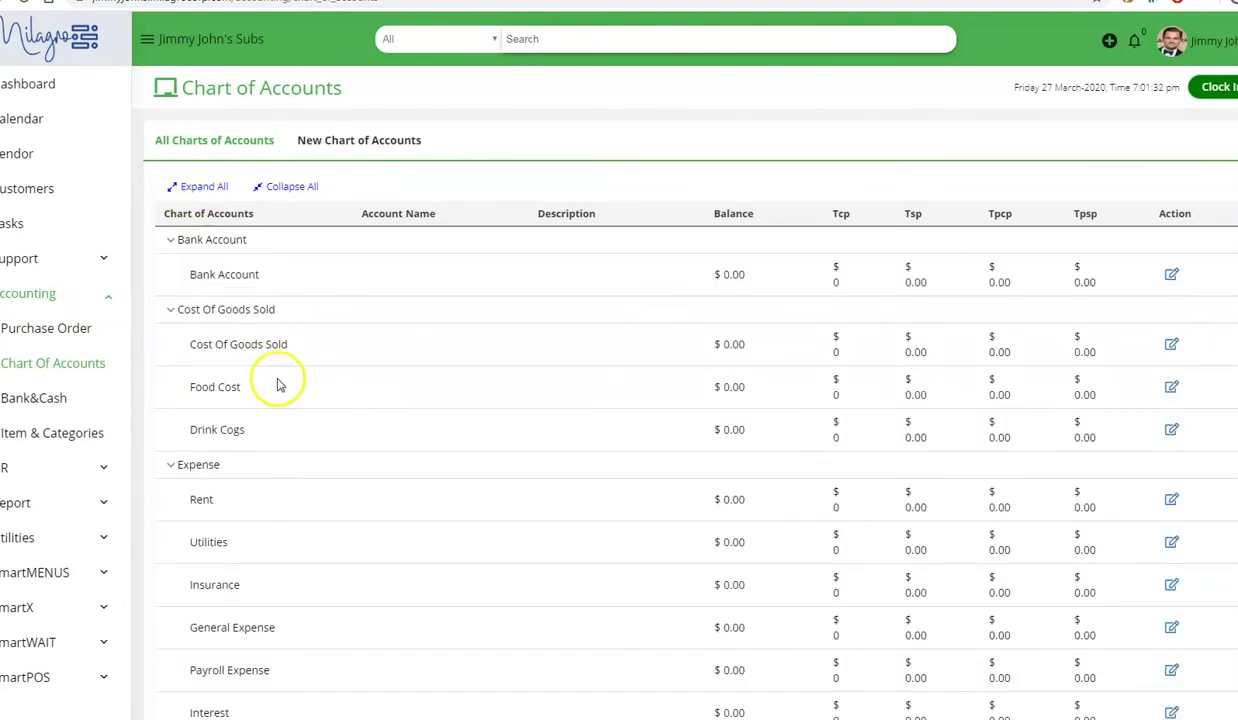
scroll(282, 387, "down", 3)
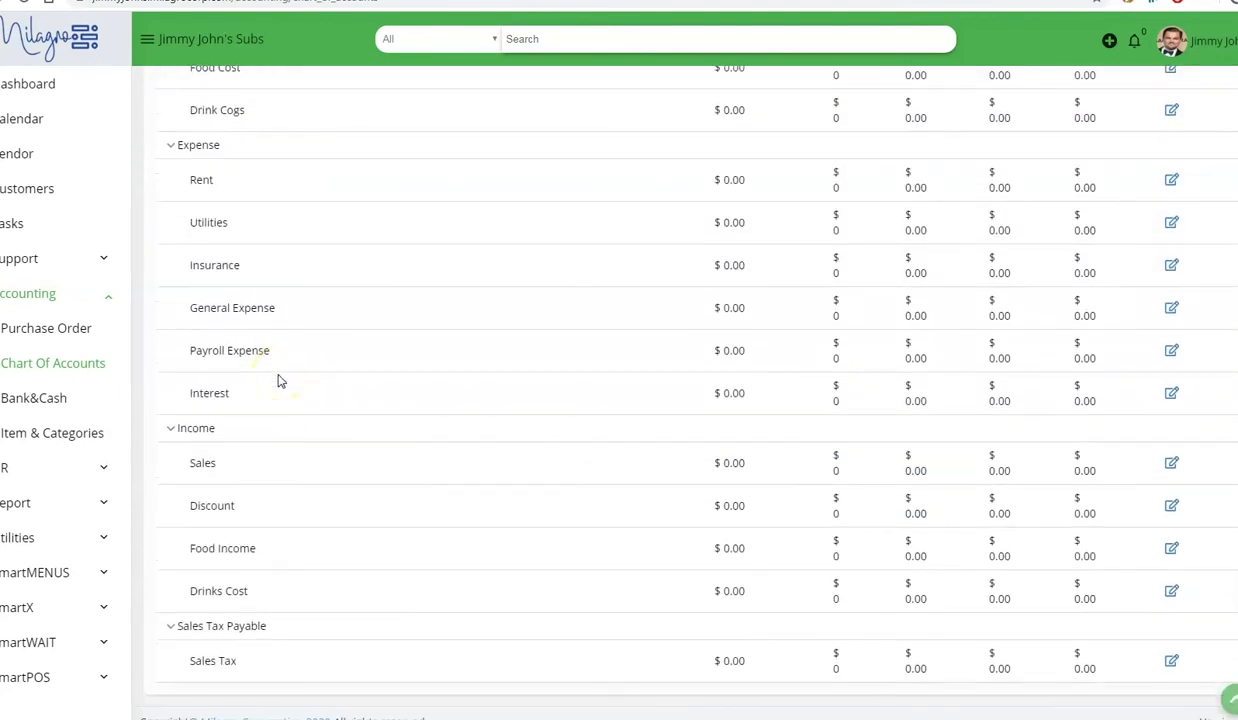
scroll(300, 388, "up", 3)
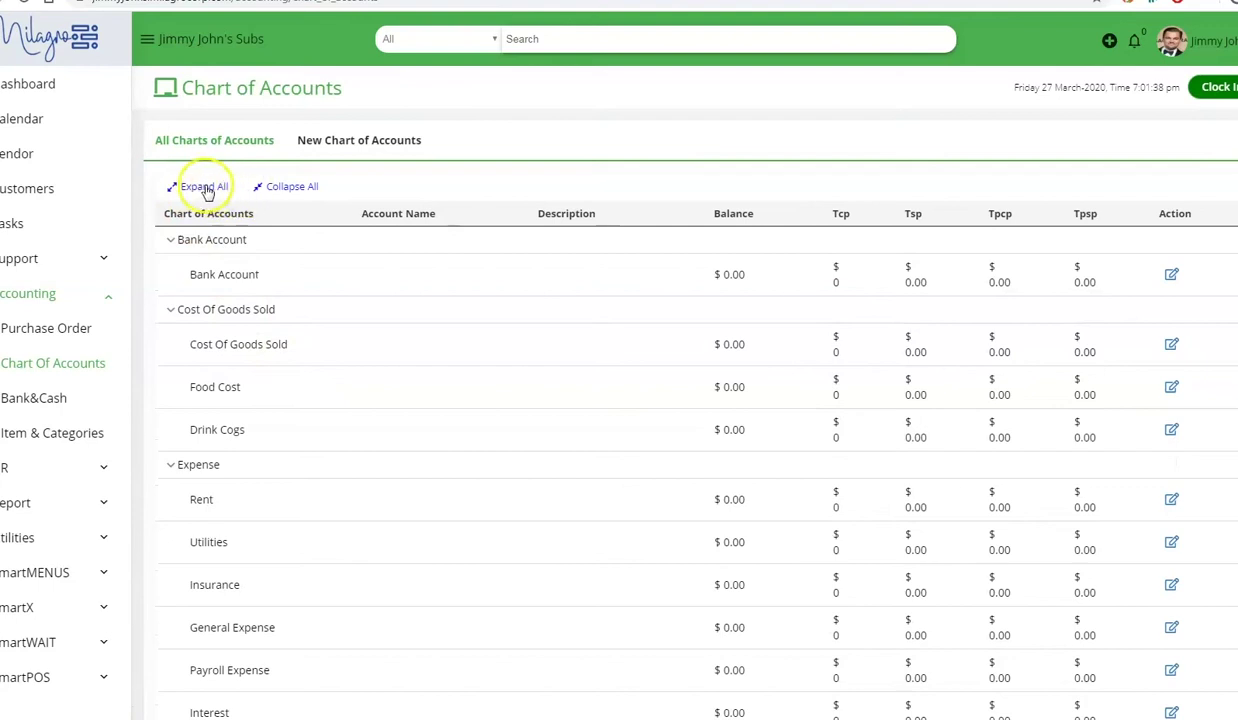
left_click(358, 143)
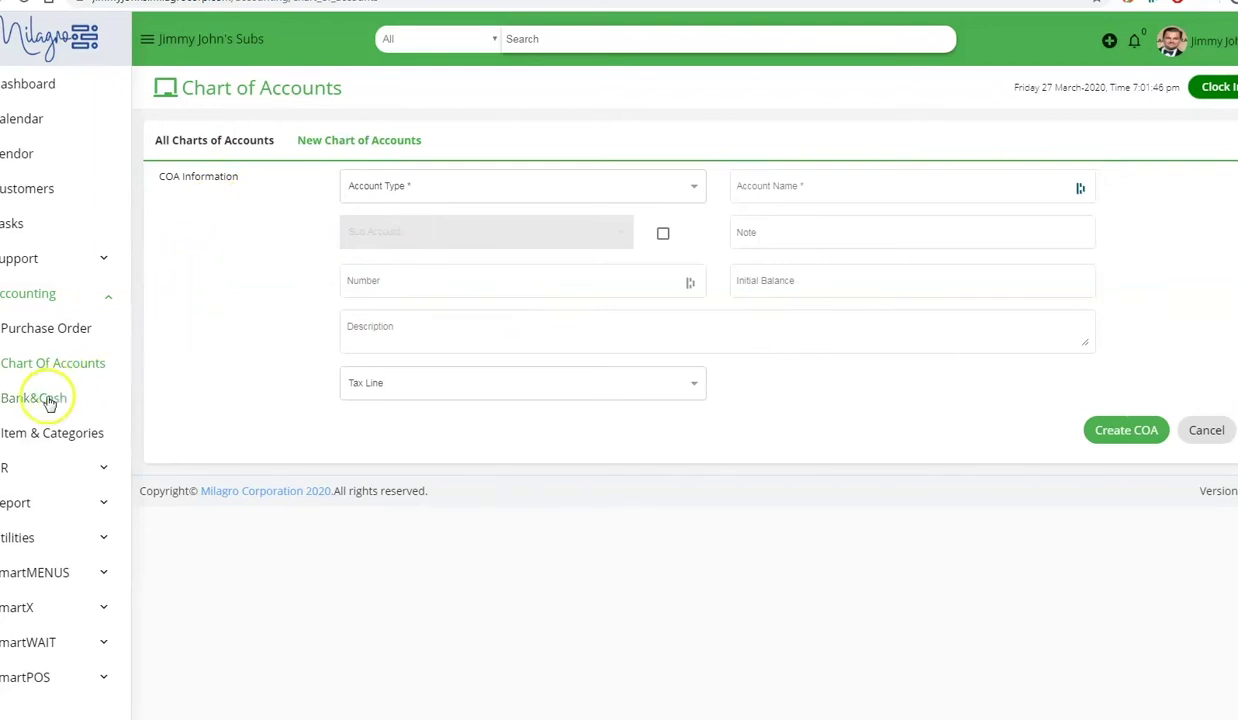
left_click(36, 440)
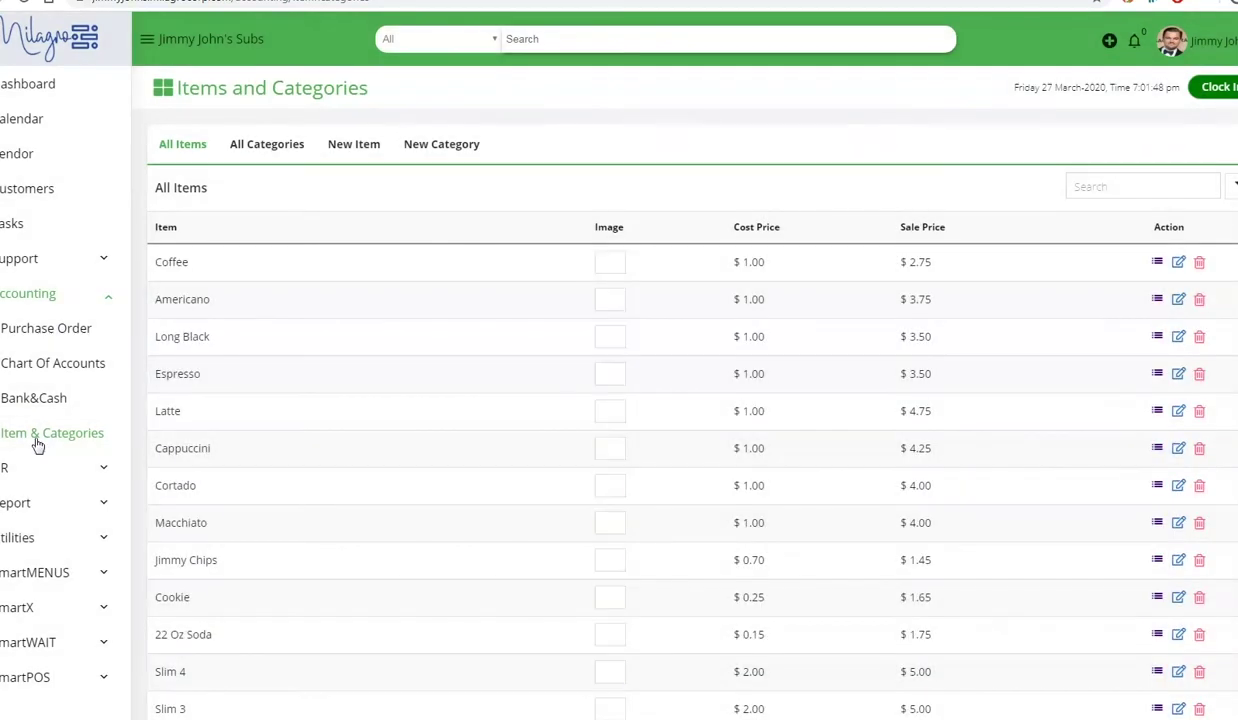
- Review the All Categories list, then bring up the blank New Item form
left_click(268, 148)
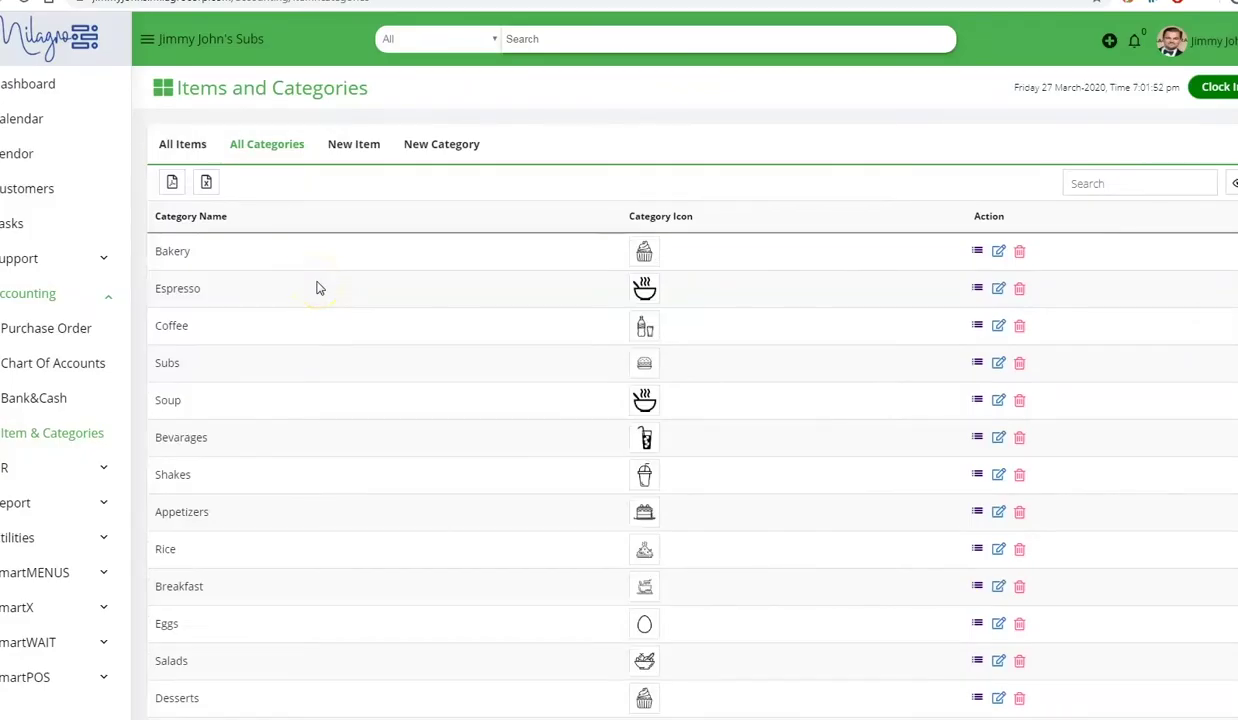
scroll(322, 300, "down", 2)
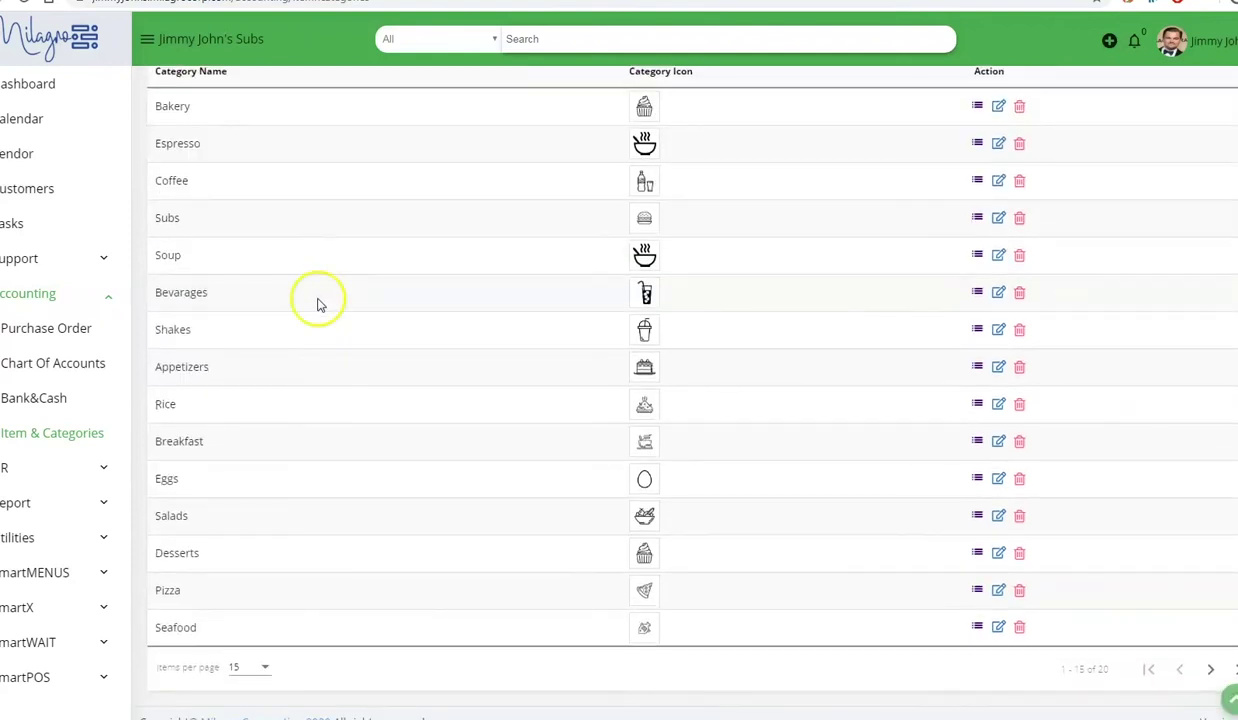
scroll(318, 304, "up", 2)
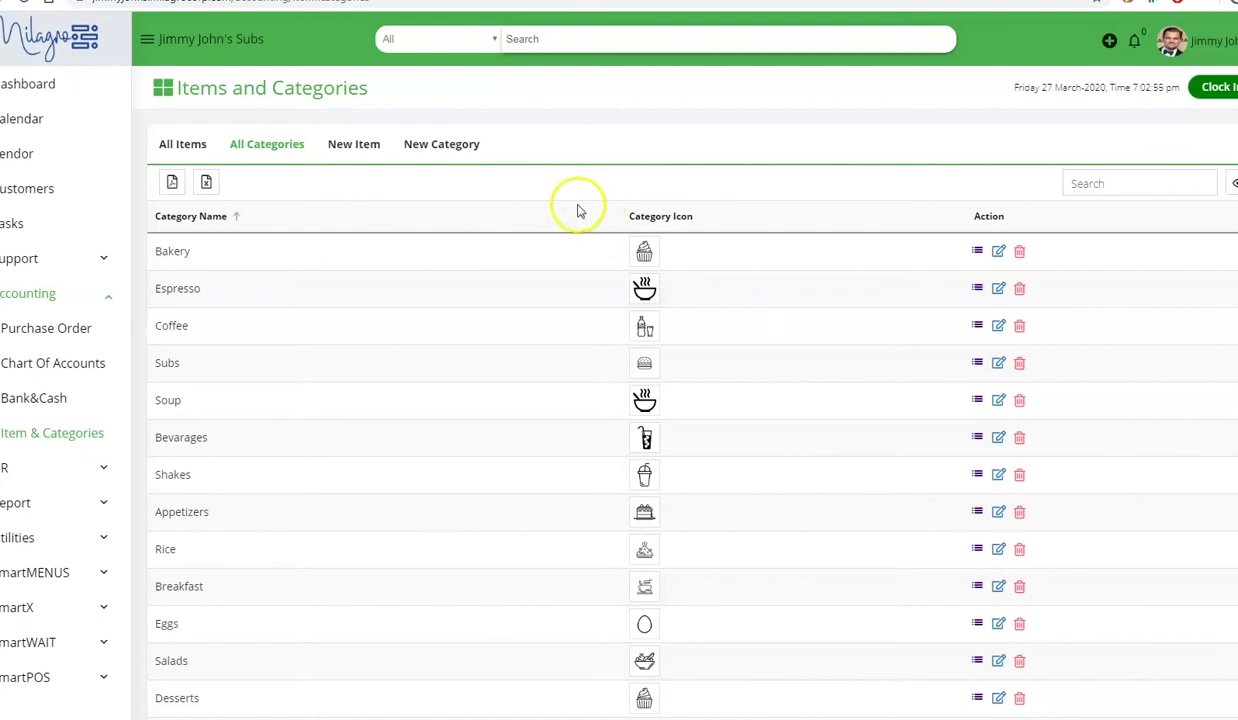
left_click(344, 148)
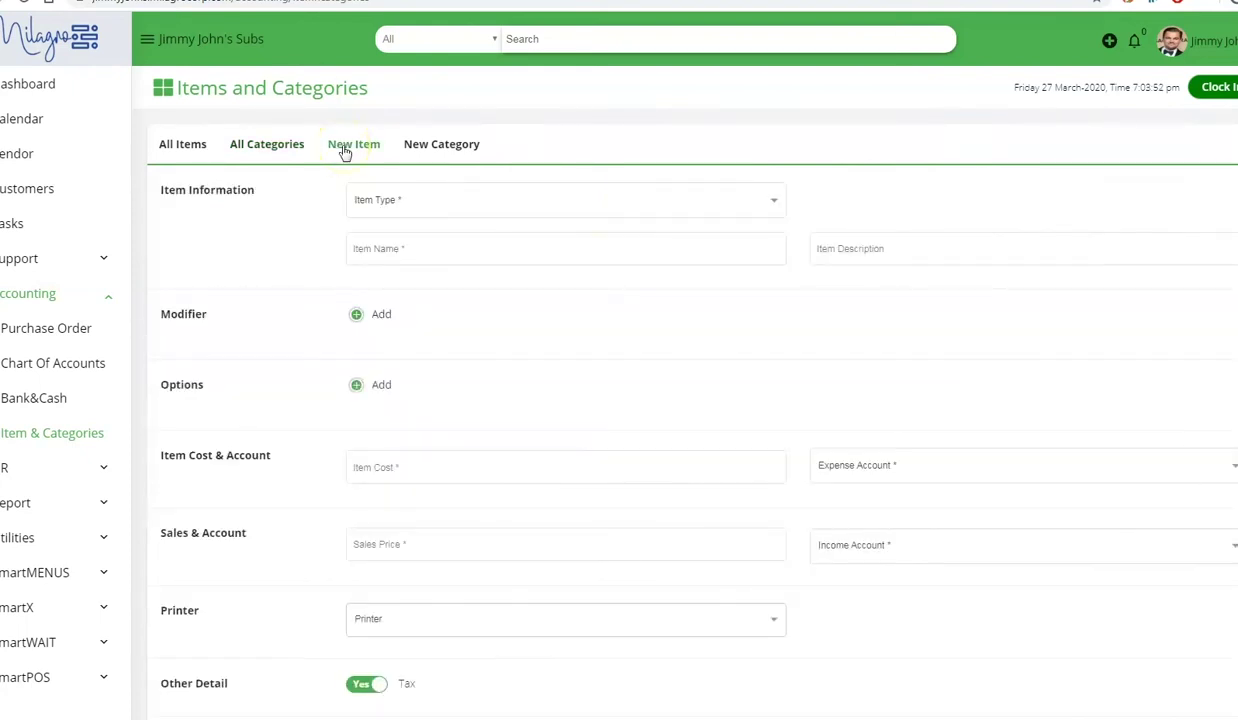
- Choose Item in the New Item form's Item Type dropdown
left_click(412, 205)
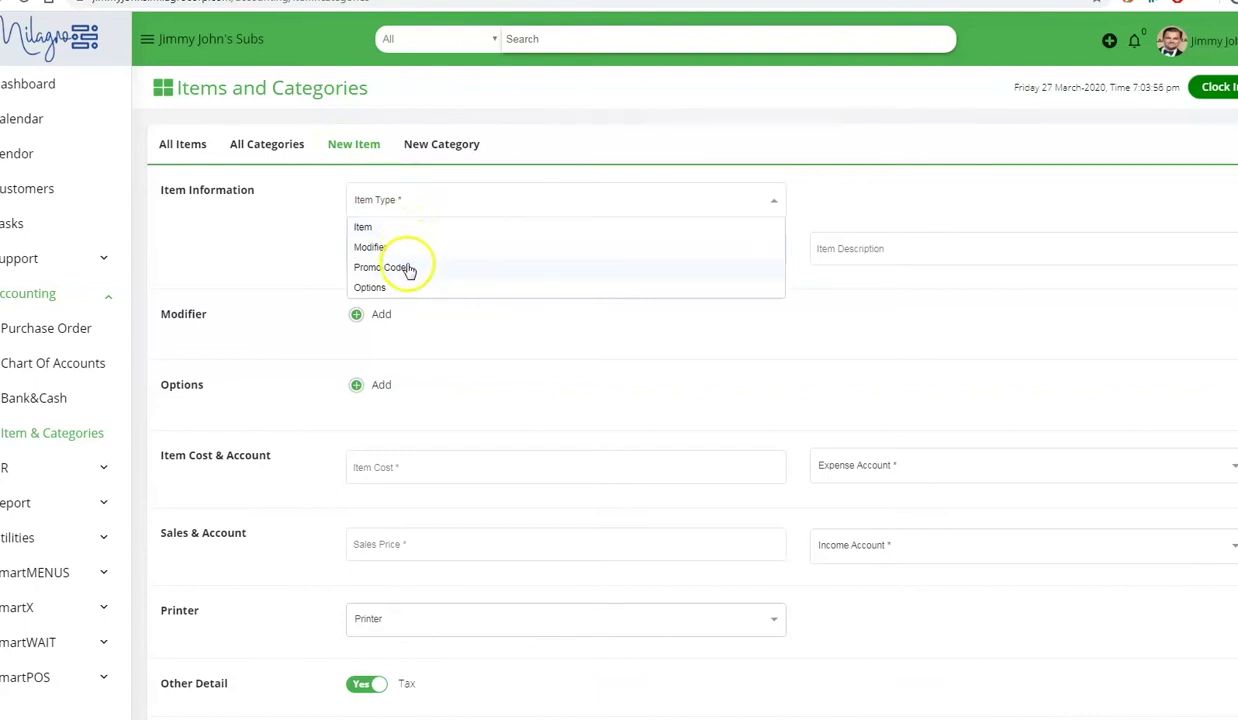
left_click(239, 263)
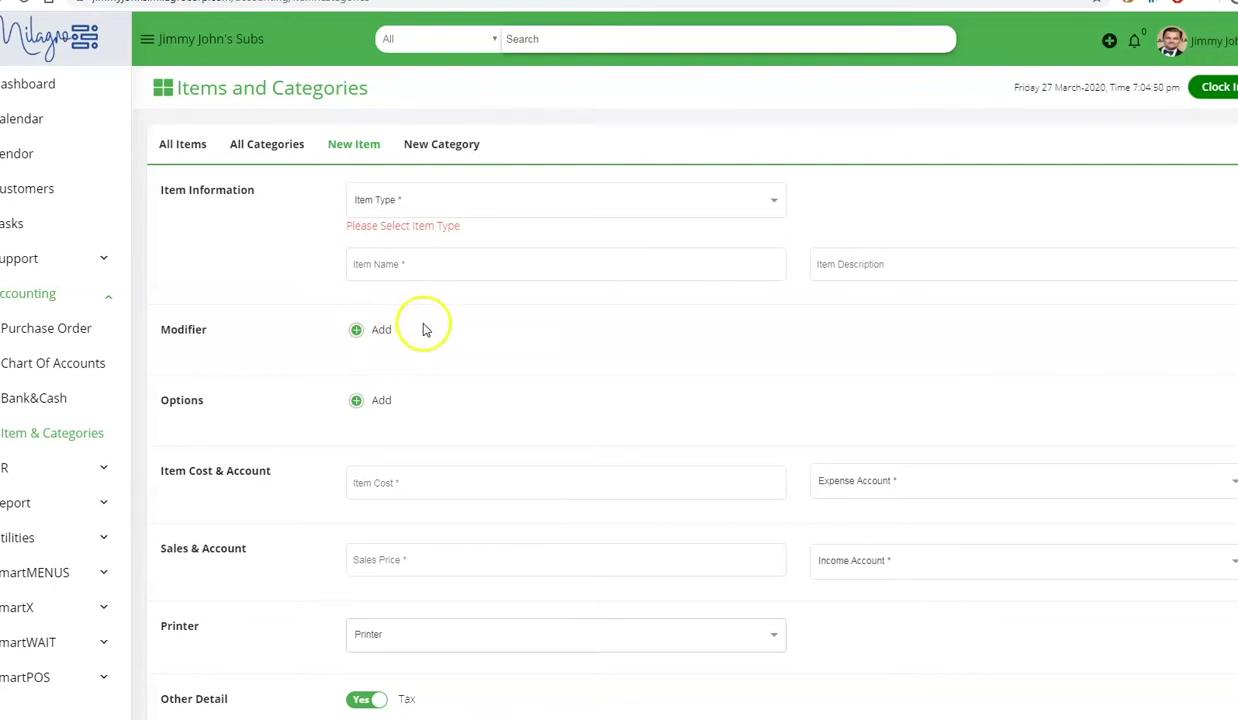
left_click(419, 202)
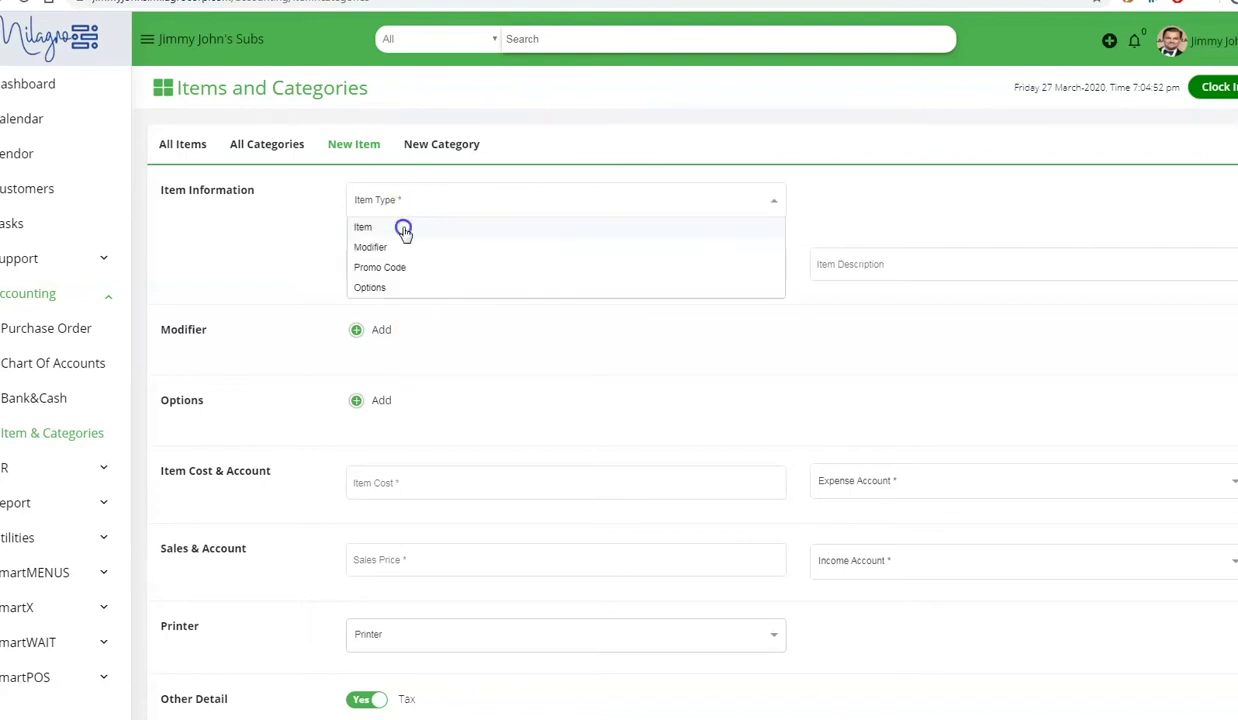
left_click(404, 229)
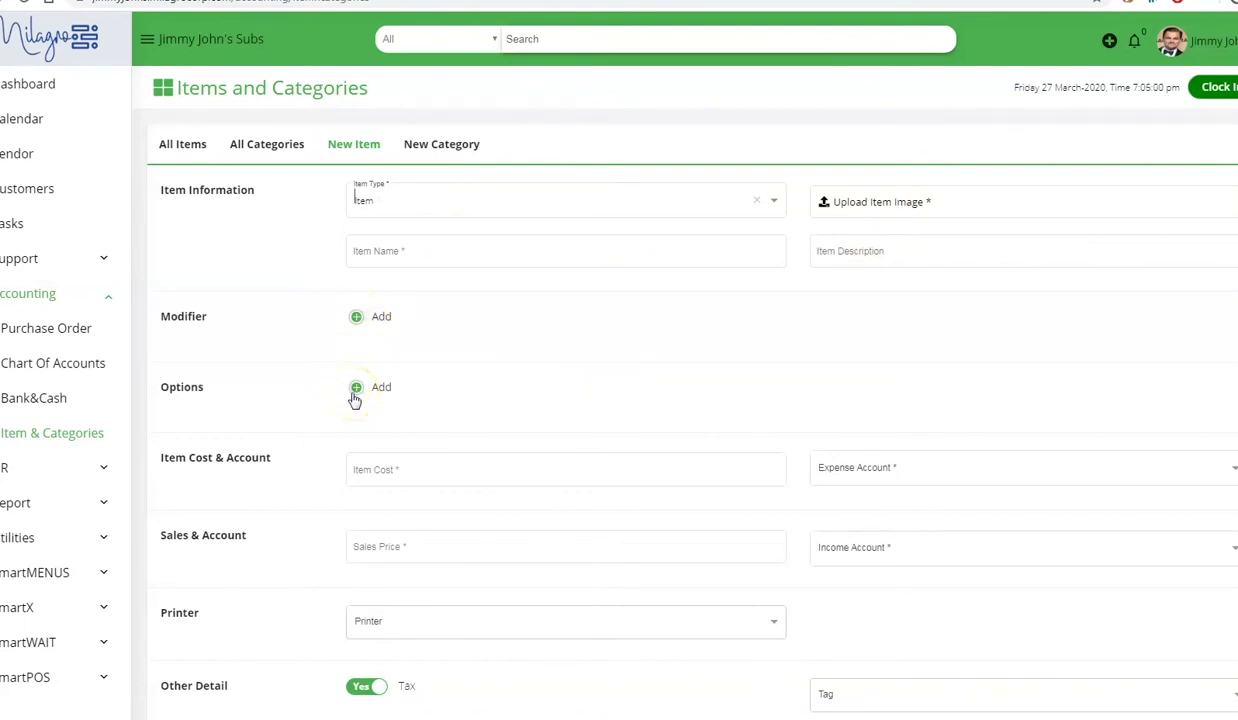
- Confirm Item as the item type on the New Item form
scroll(352, 400, "down", 1)
left_click(352, 398)
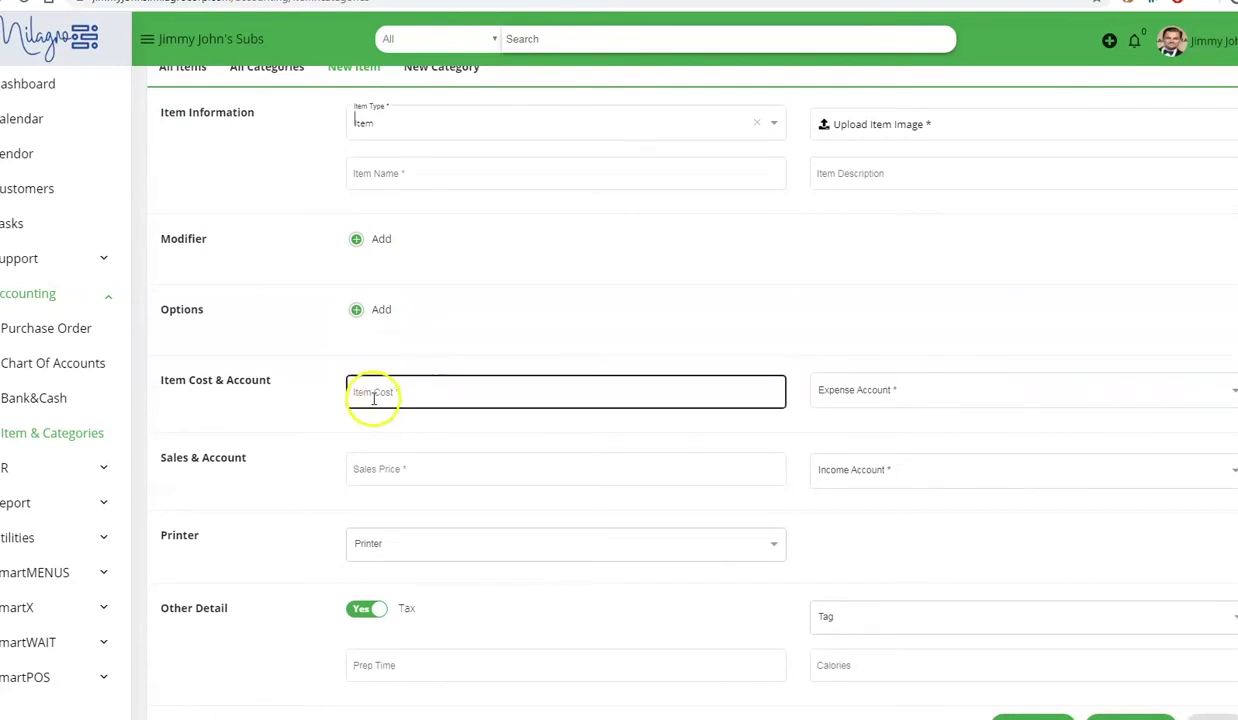
left_click(725, 425)
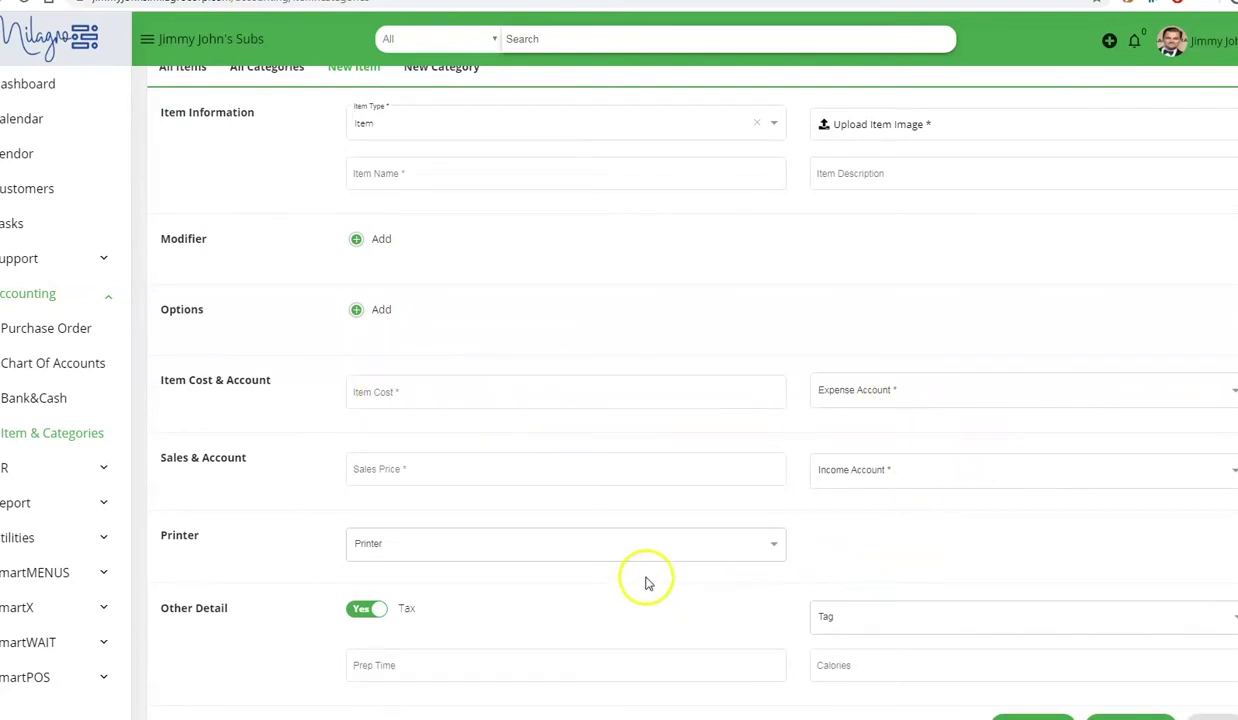
scroll(649, 572, "up", 1)
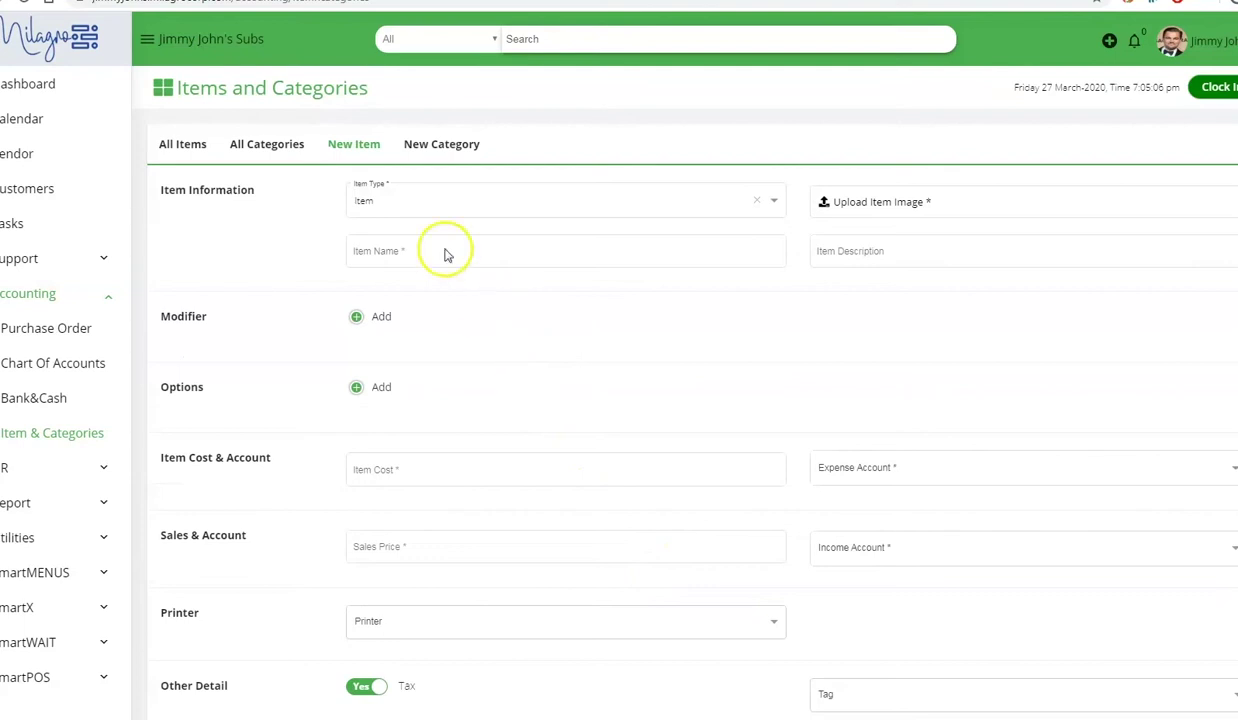
left_click(425, 205)
left_click_drag(388, 286, 379, 259)
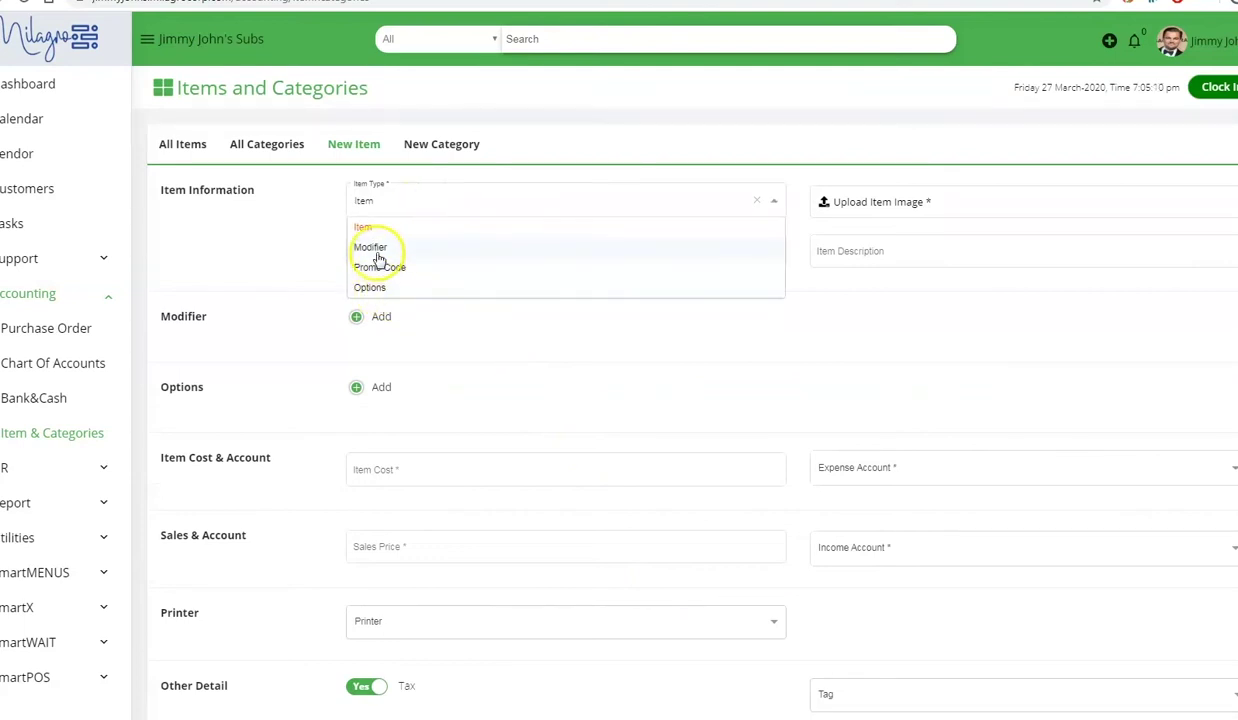
- Attach the Make it 16", UNWICH® and 9-Grain Break options, enabling Make It 16"
left_click(356, 316)
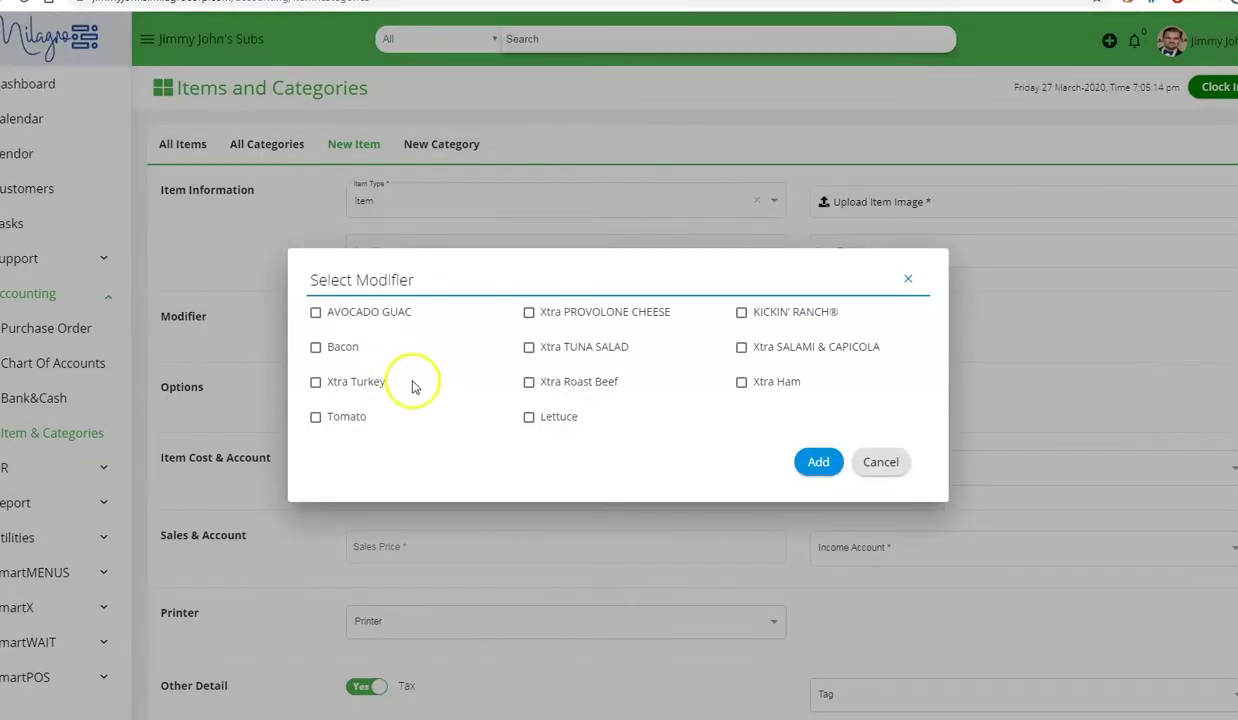
left_click(872, 466)
left_click(357, 387)
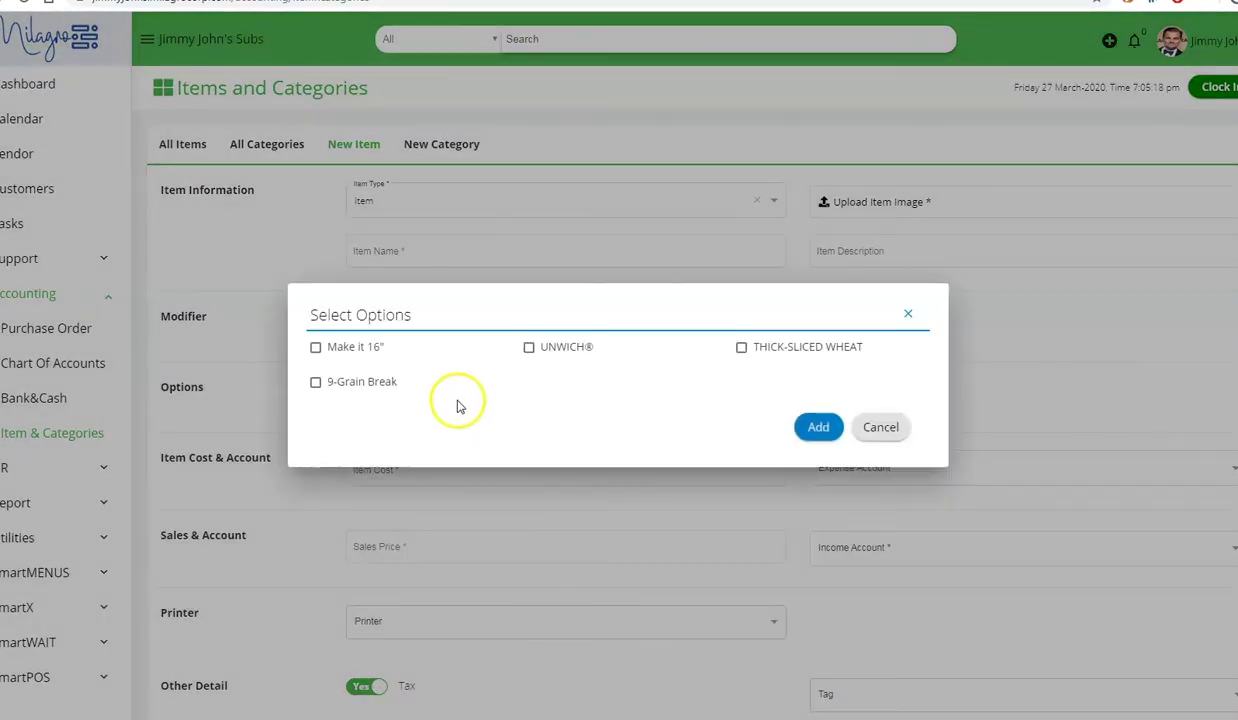
left_click(357, 350)
left_click(354, 384)
left_click(545, 348)
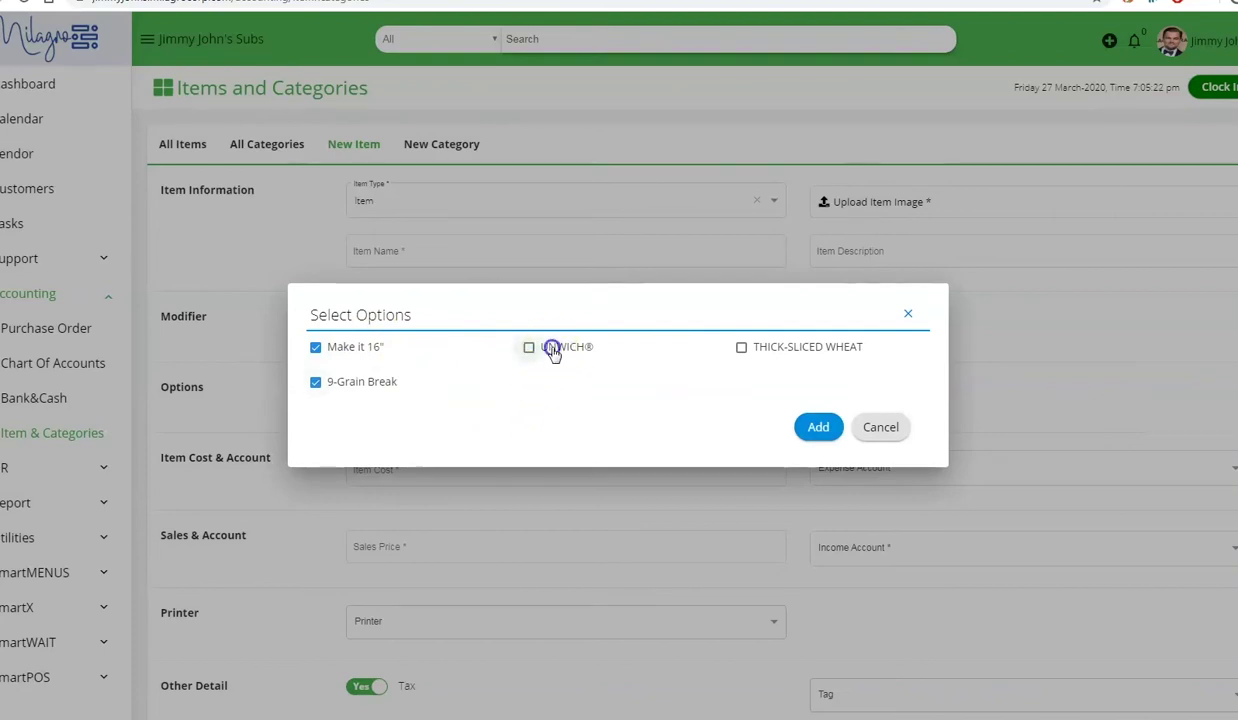
left_click(818, 427)
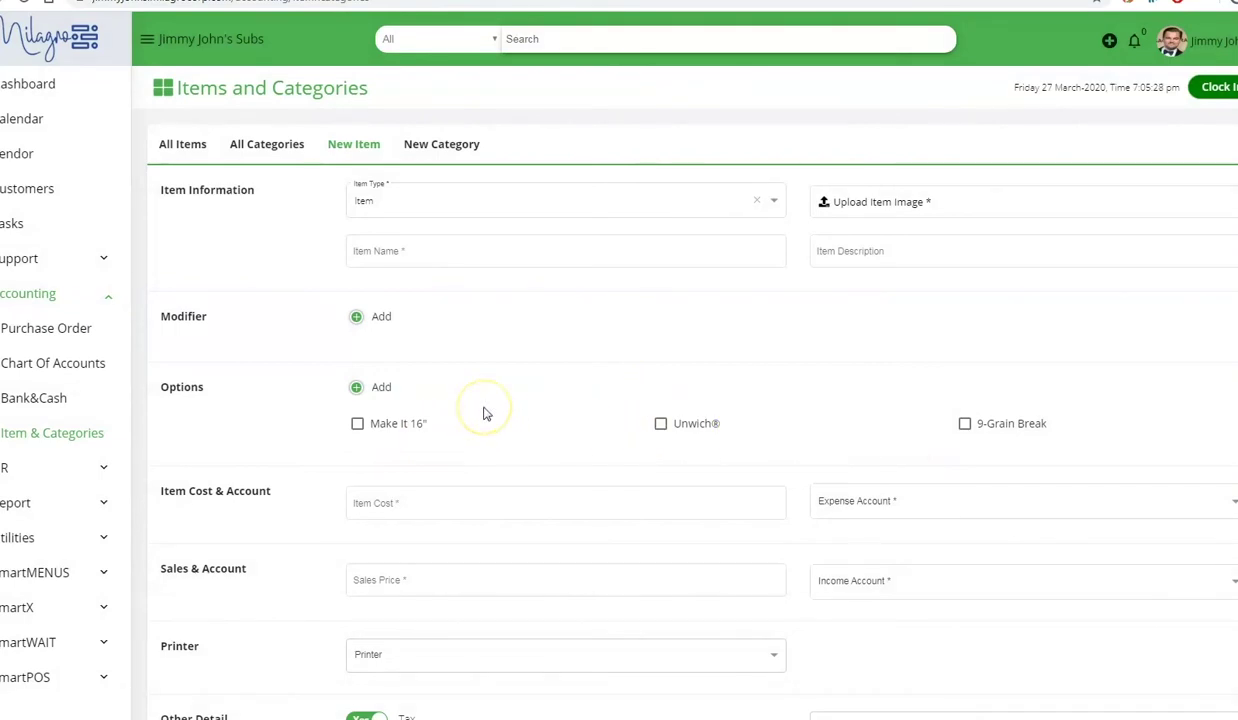
left_click(358, 424)
- Attach Avocado Guac, Bacon, Xtra Turkey, Tomato and Lettuce modifiers, enabling all but Xtra Turkey
left_click(358, 316)
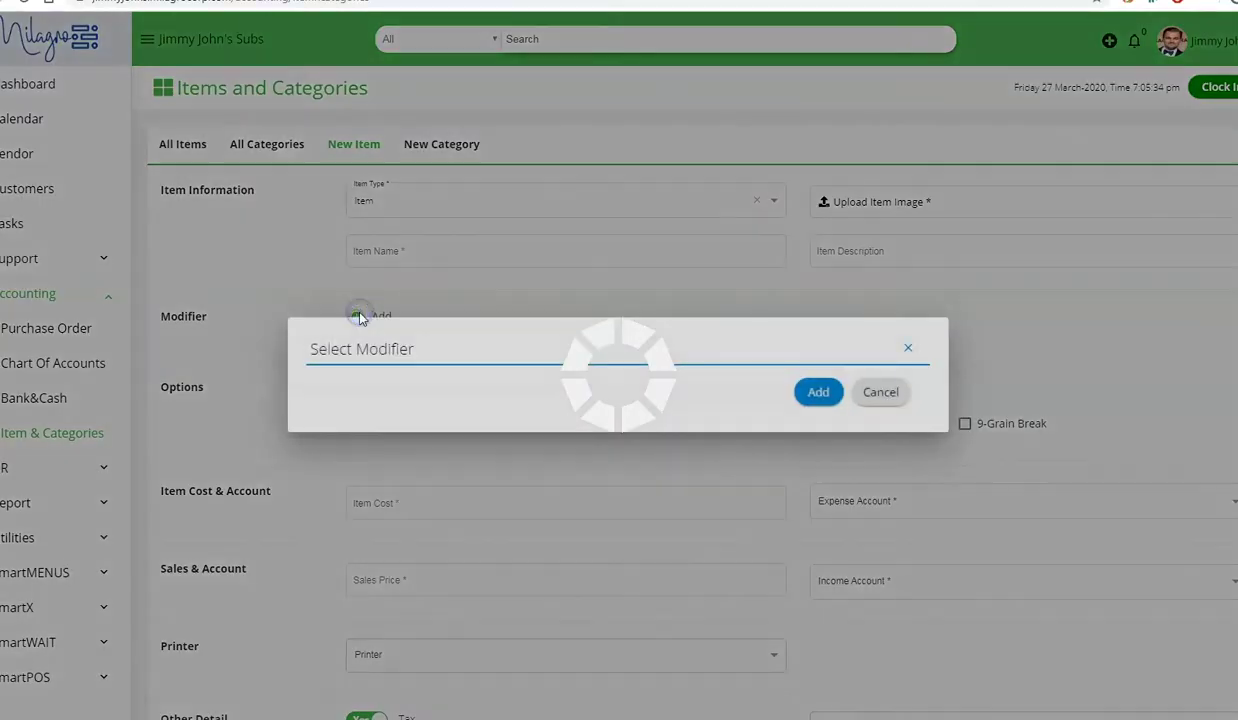
left_click(335, 313)
left_click(331, 347)
left_click(335, 384)
left_click(330, 417)
left_click(541, 417)
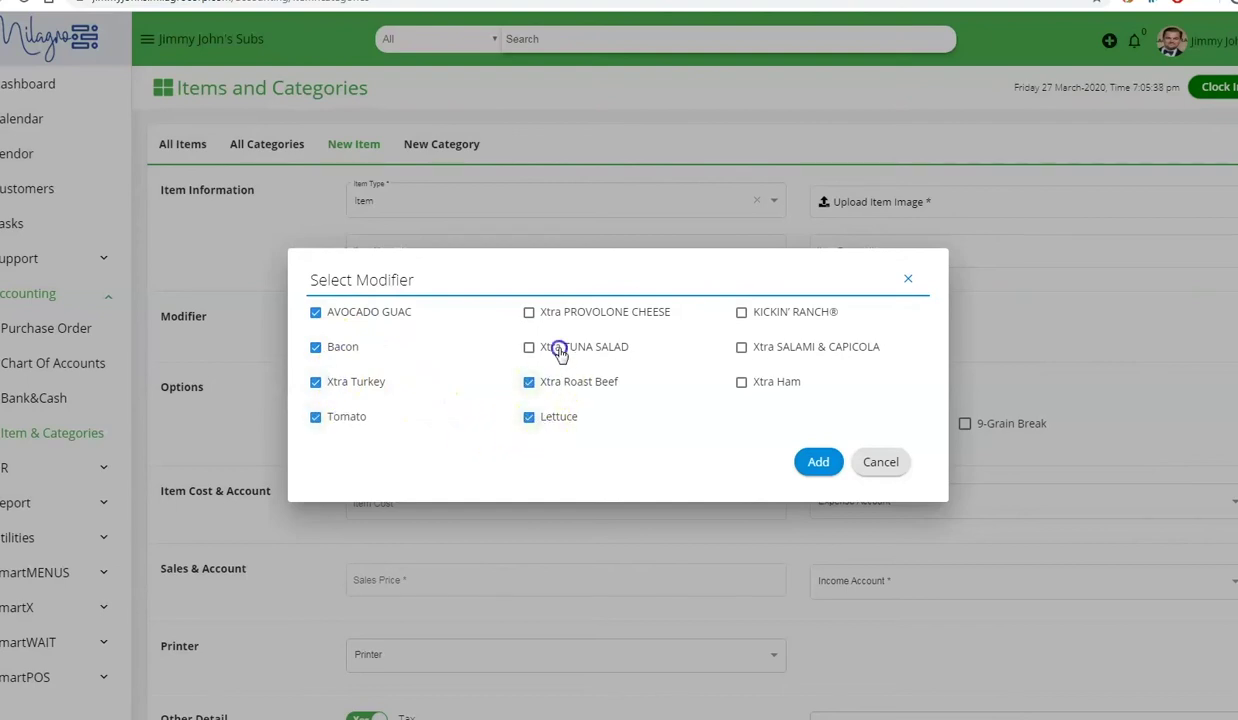
left_click(812, 470)
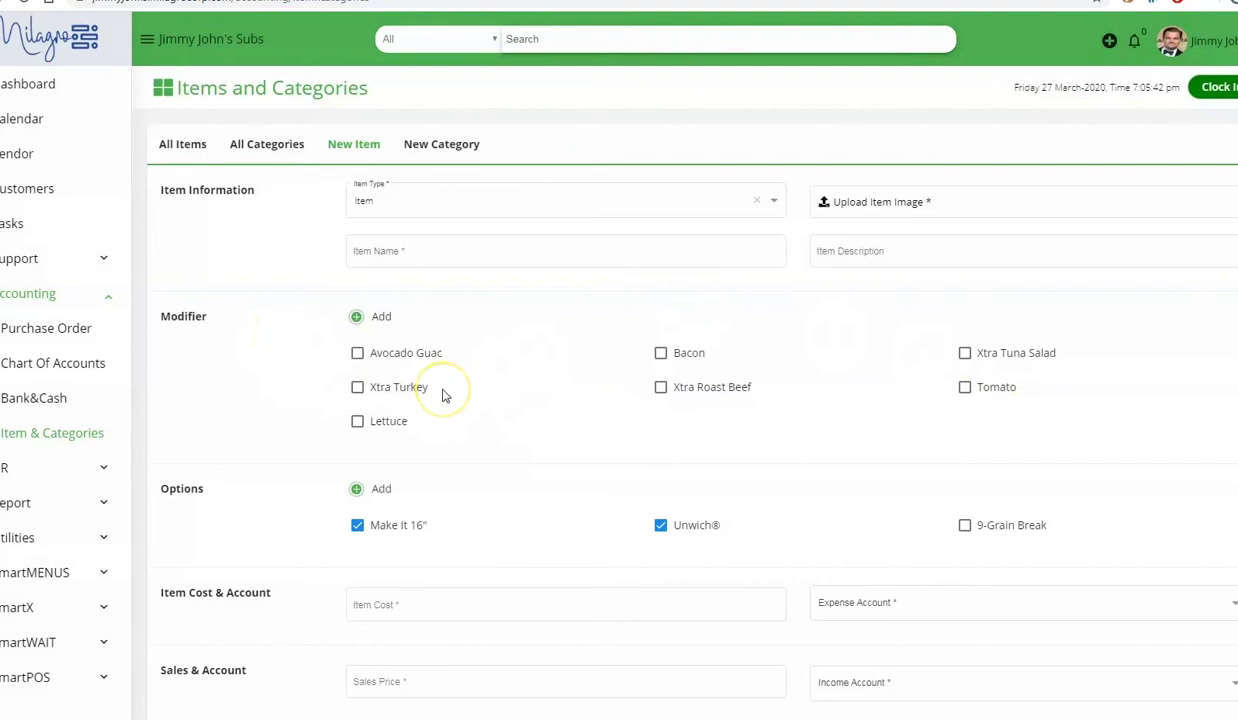
left_click(396, 355)
left_click(385, 421)
left_click(700, 355)
left_click(963, 387)
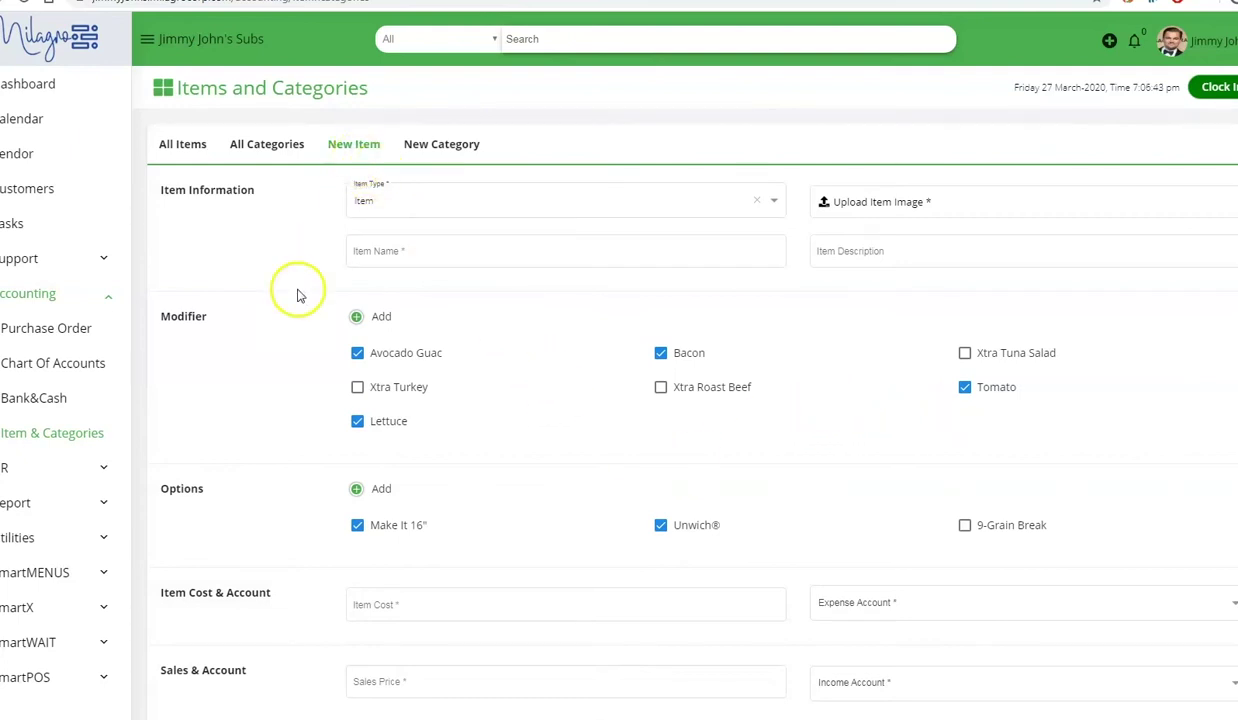
left_click(24, 539)
- Open Utilities > Policies & Roles, review existing policies, and start a new policy
scroll(22, 543, "down", 2)
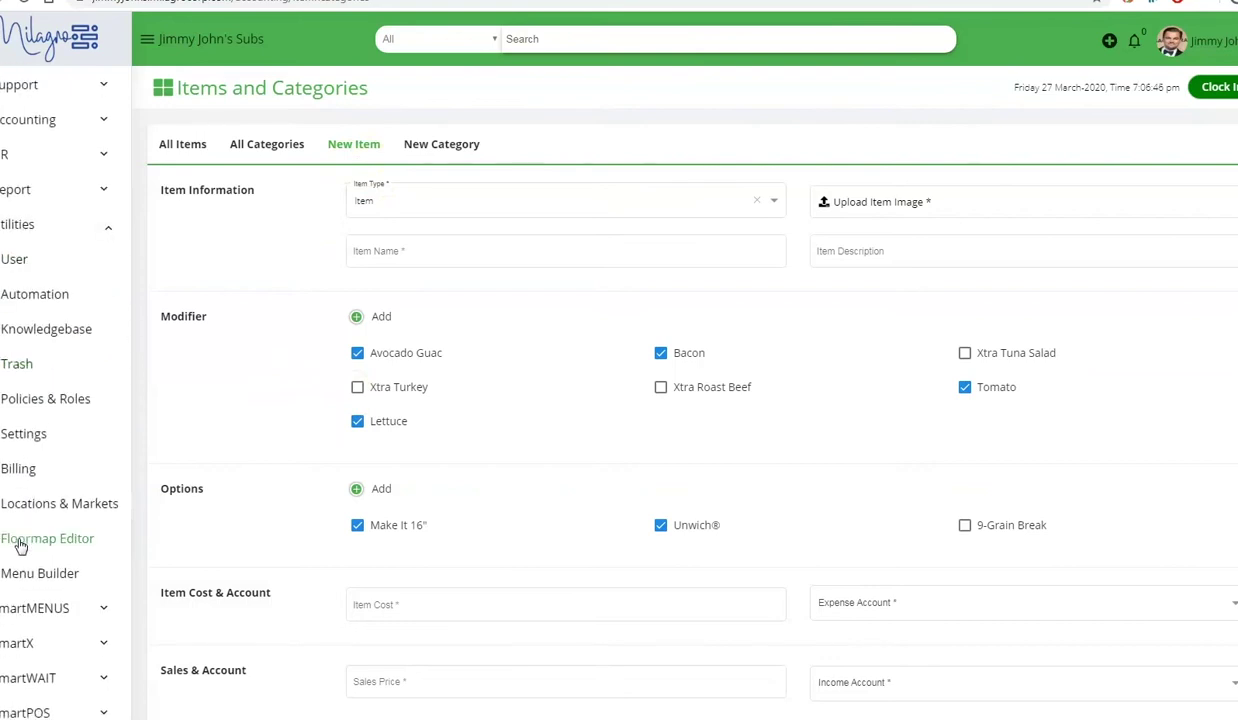
left_click(46, 400)
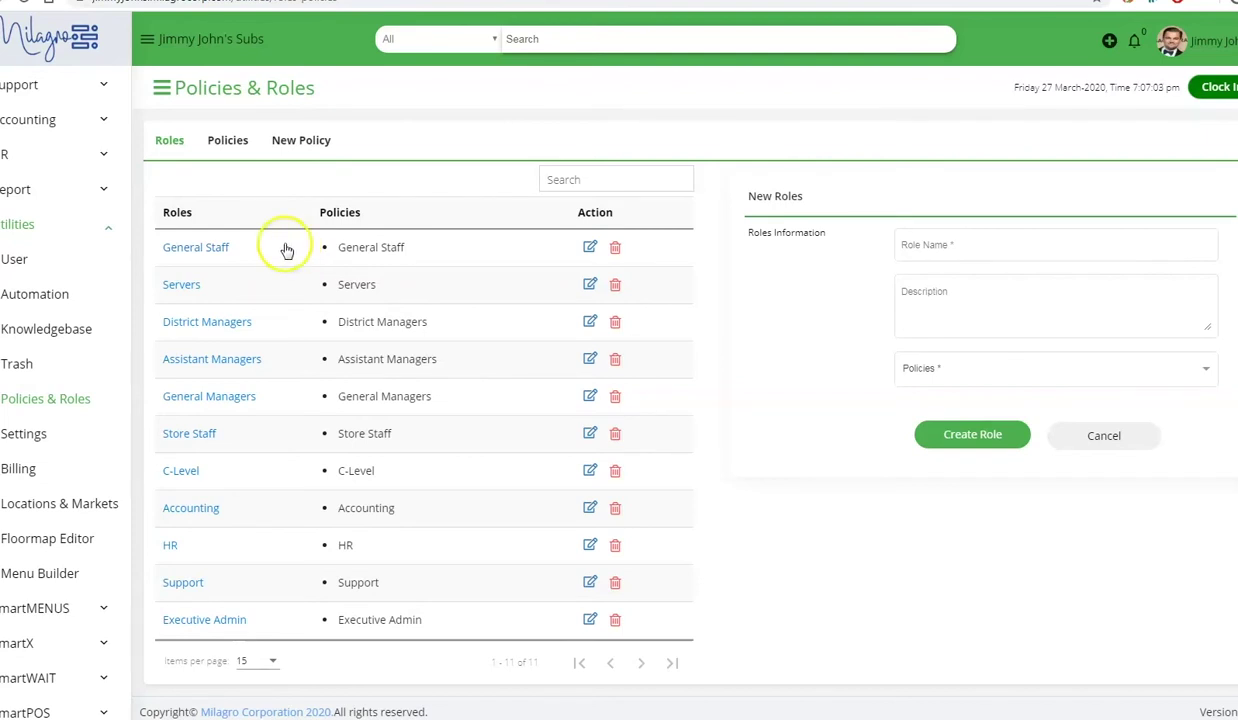
left_click(231, 146)
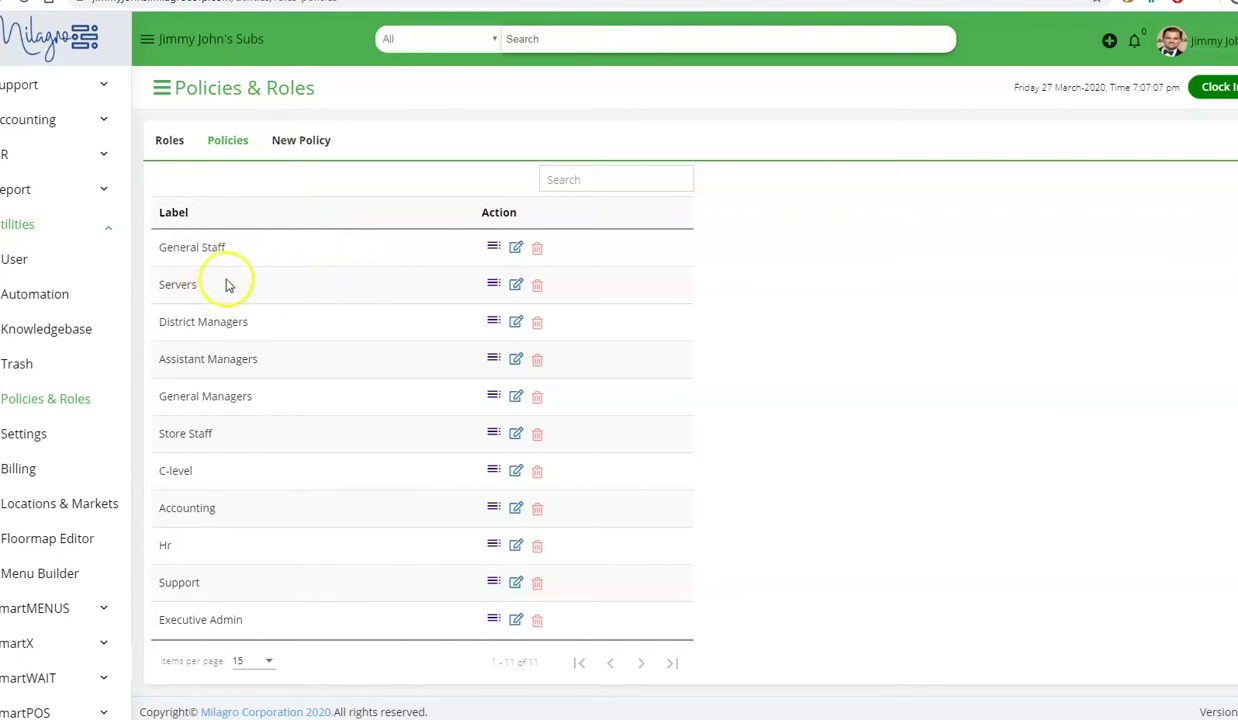
left_click(308, 146)
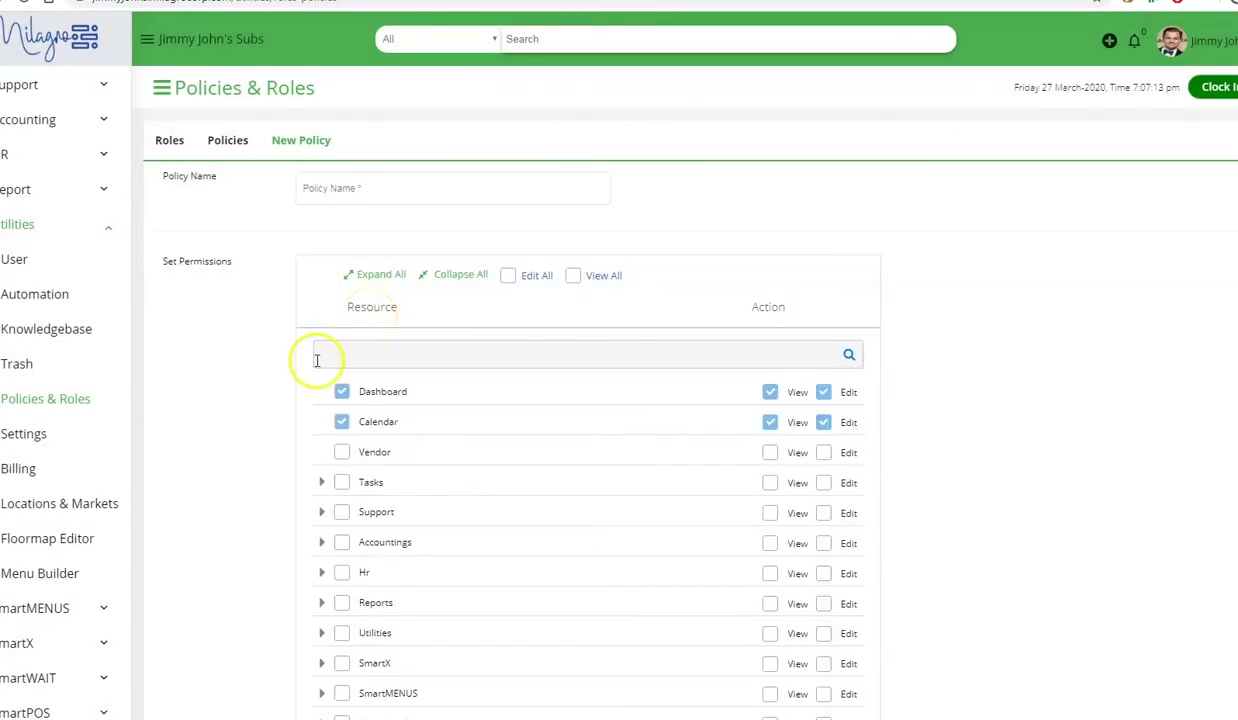
- Grant SmartPOS Dashboard View and Account settings Edit permissions in the new policy
scroll(395, 490, "down", 3)
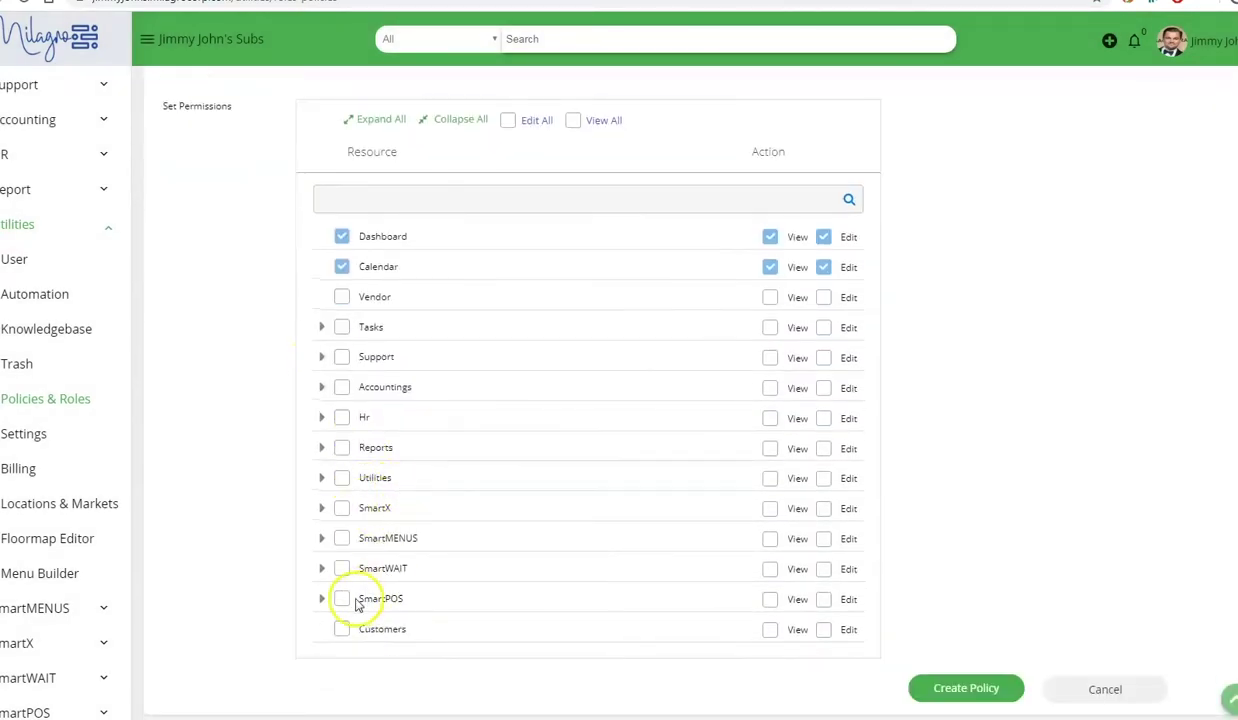
left_click(321, 598)
scroll(387, 602, "down", 3)
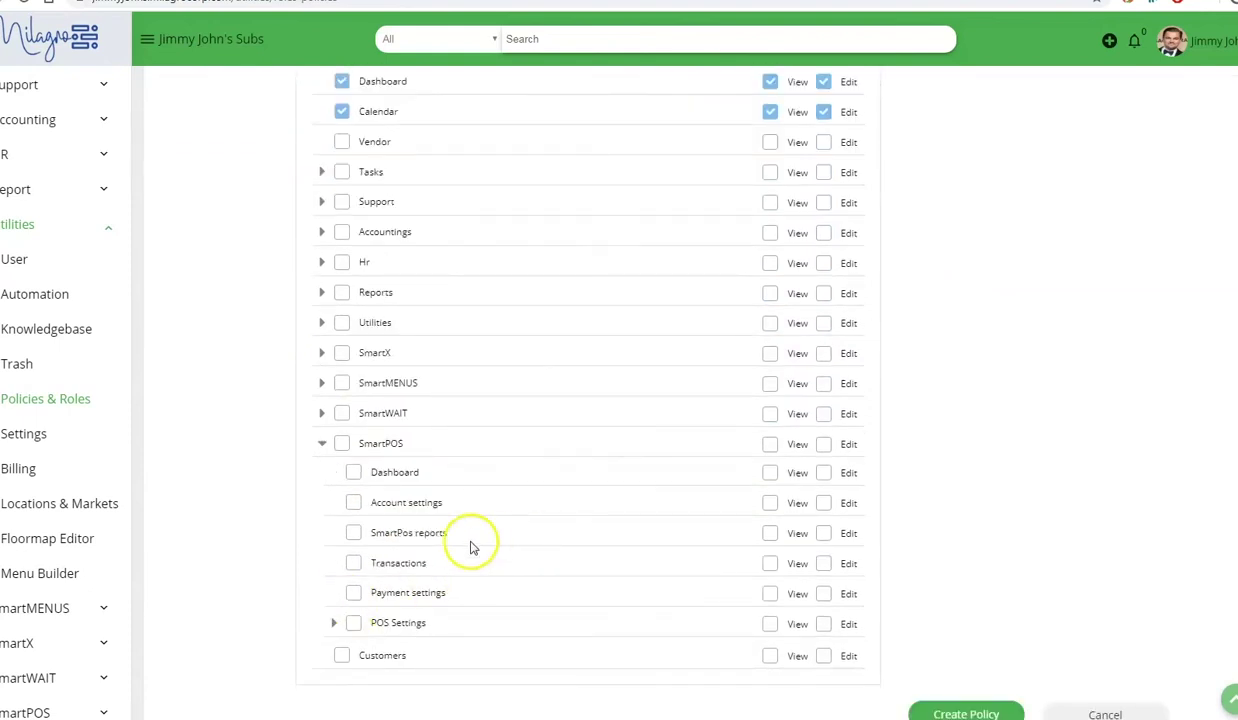
left_click(770, 473)
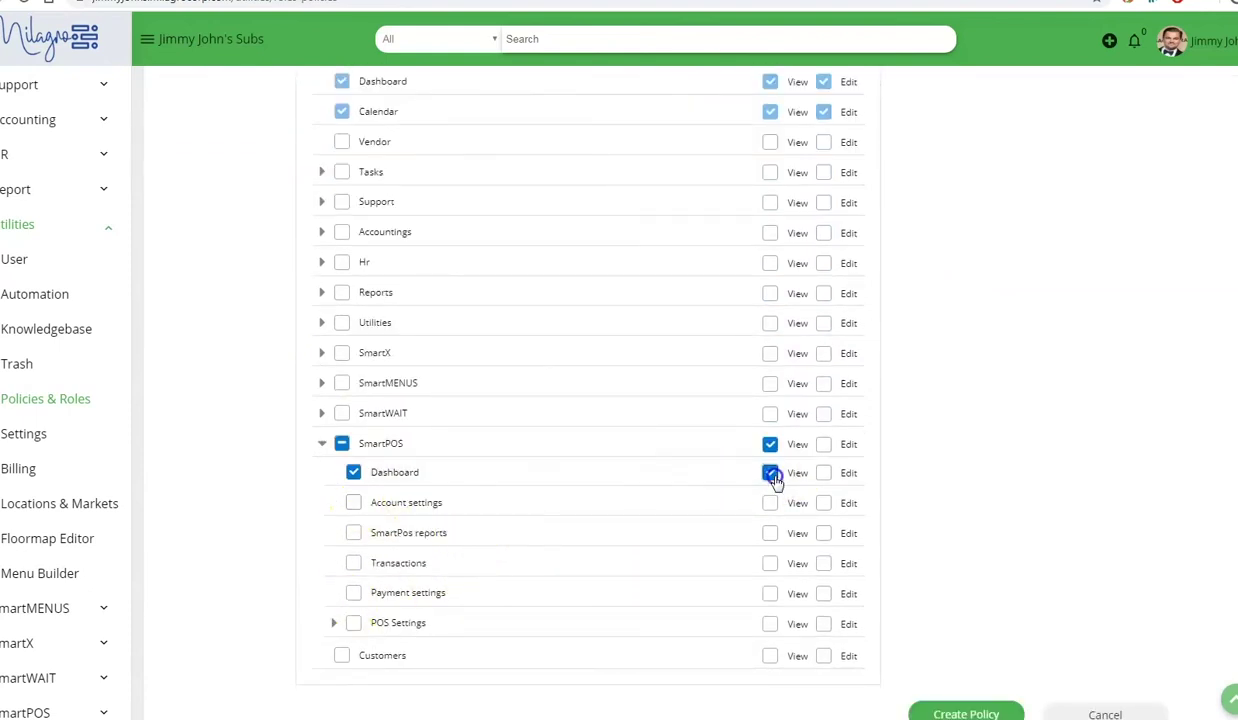
left_click(823, 503)
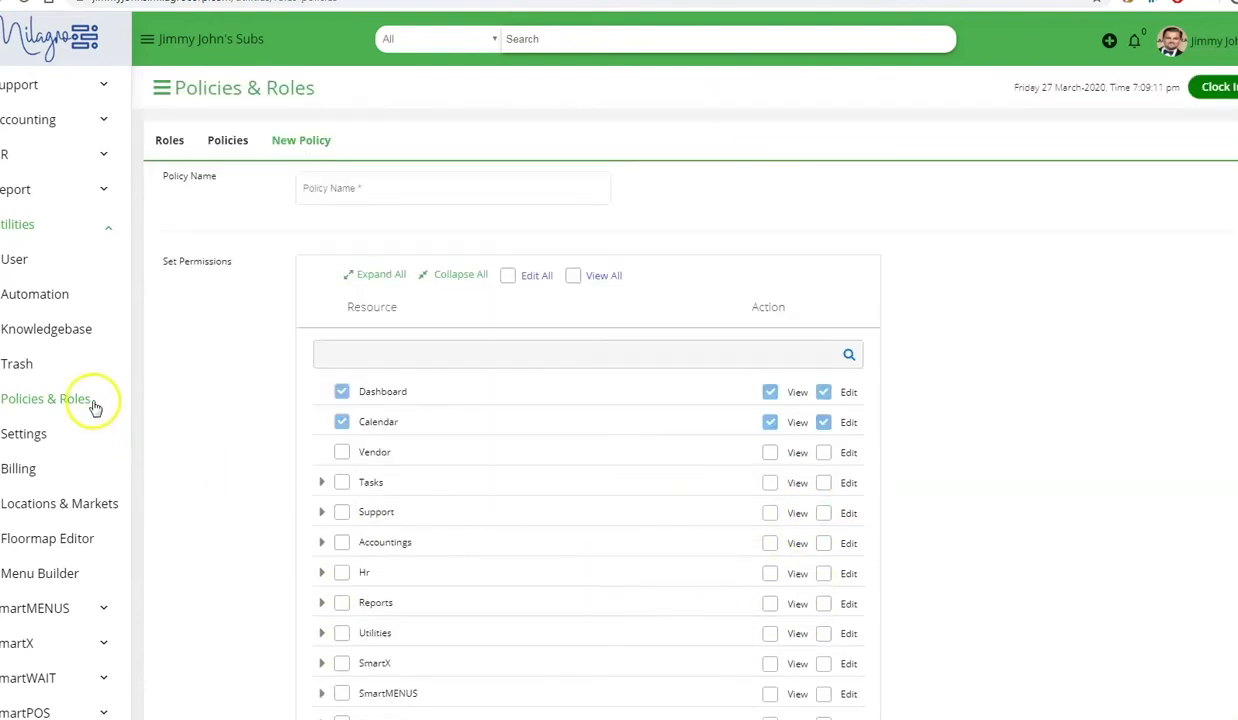
left_click(14, 154)
- Make the manager account Store Staff's department head and update the department
left_click(50, 396)
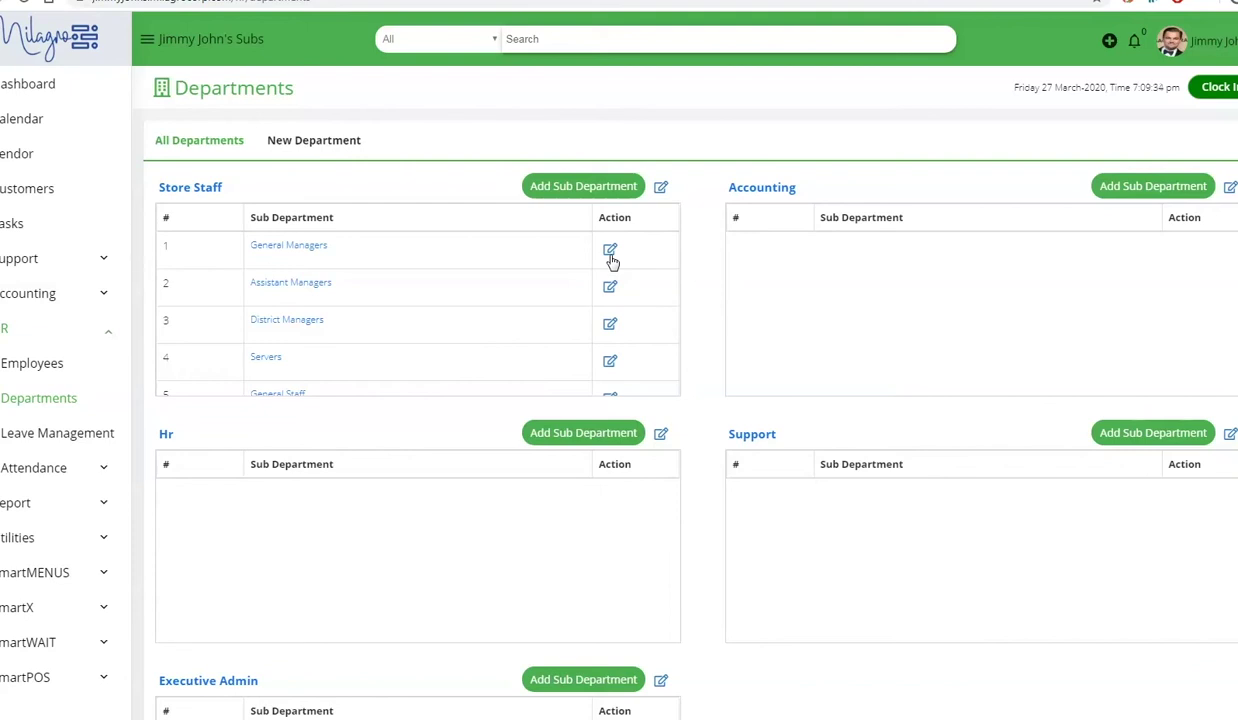
left_click(620, 259)
left_click(660, 188)
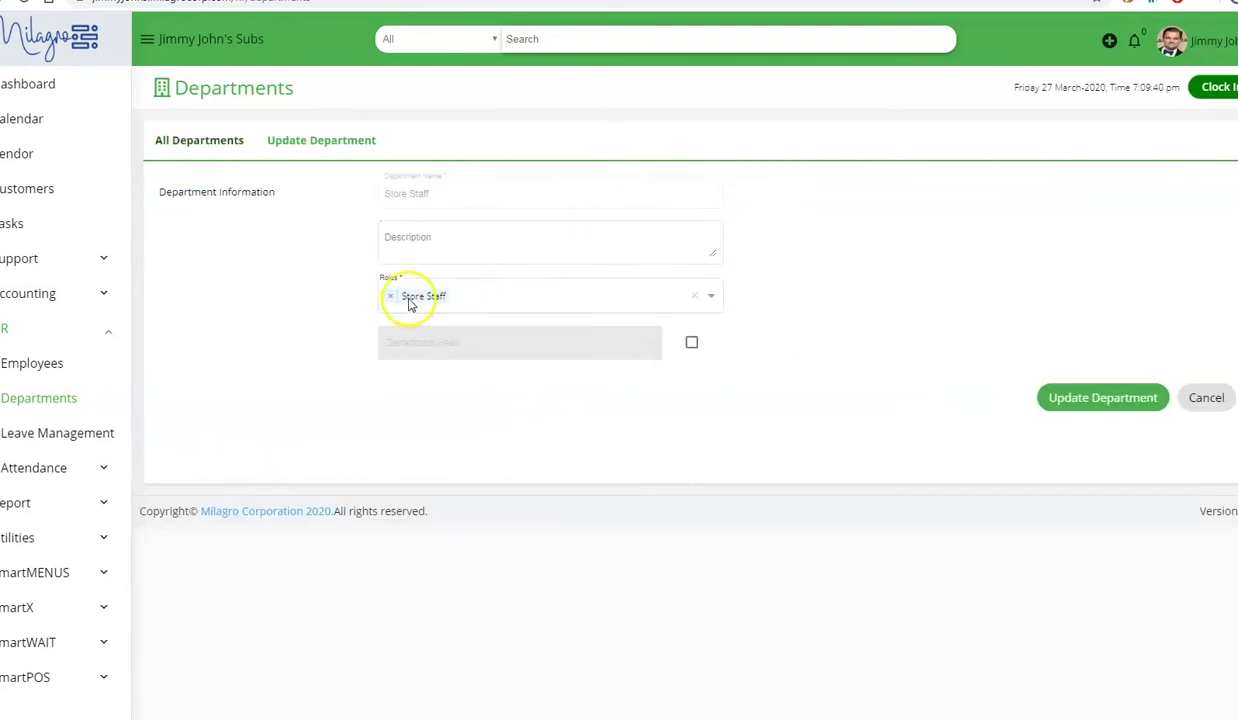
left_click(691, 342)
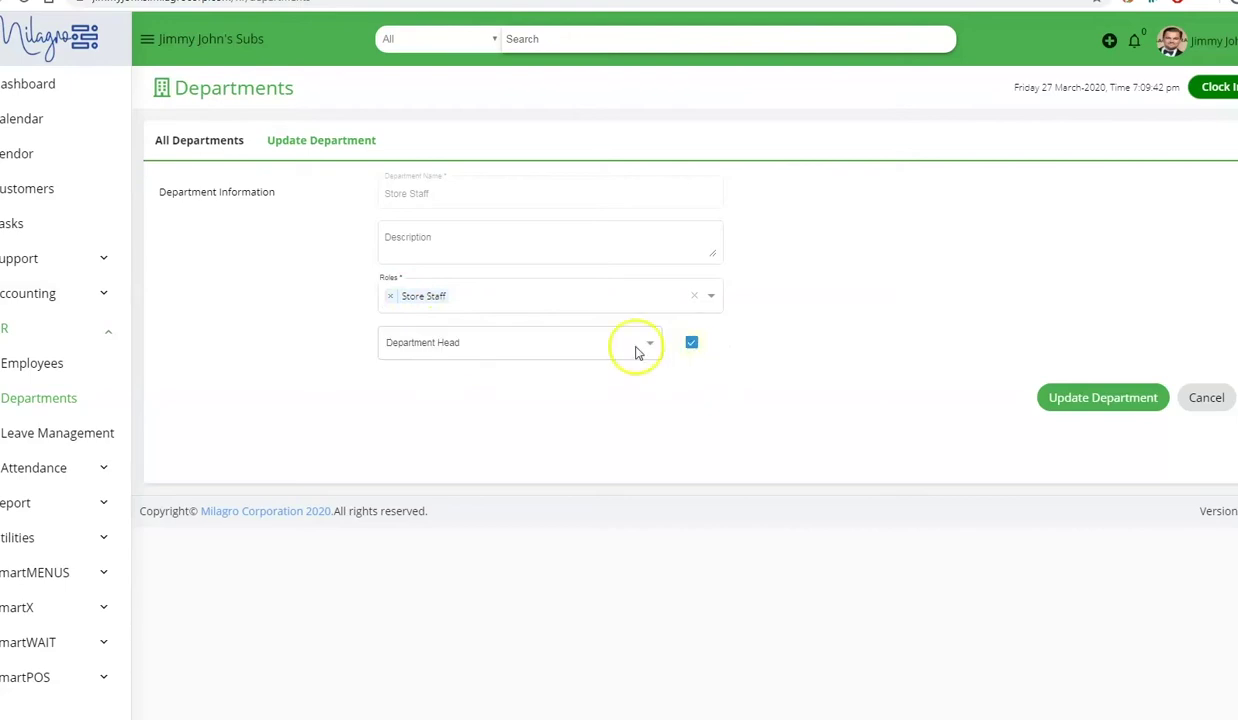
left_click(630, 347)
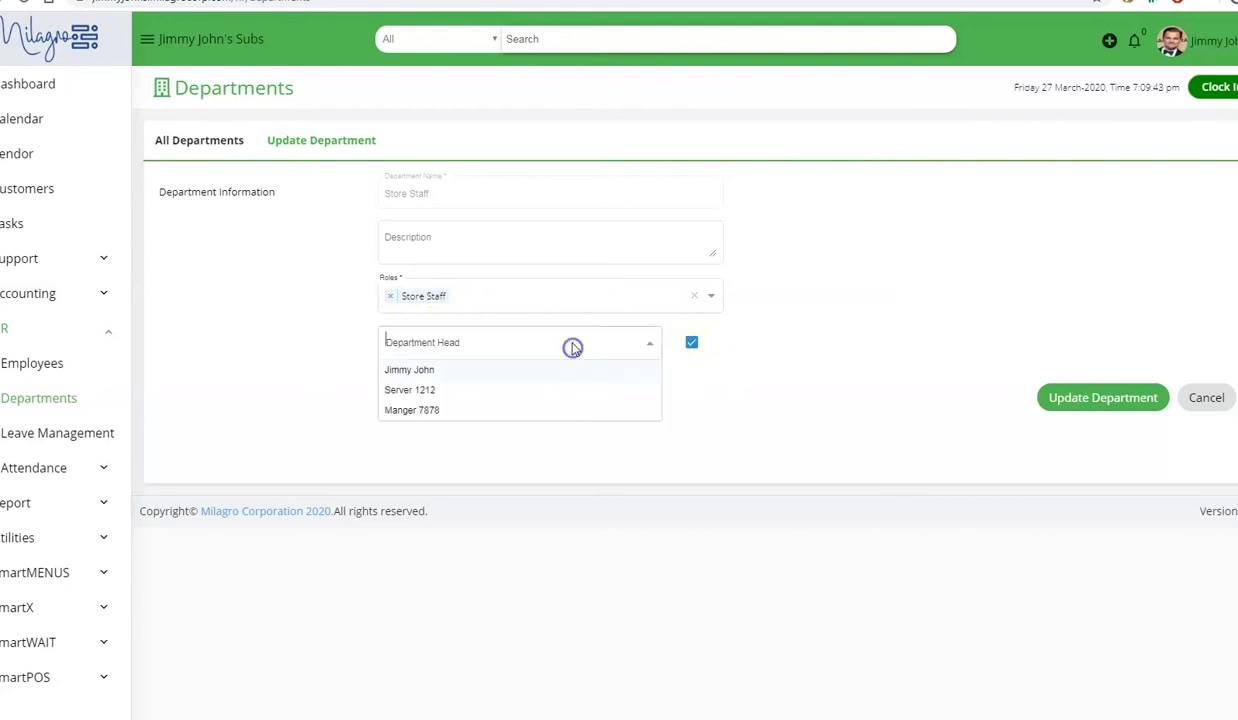
left_click(455, 409)
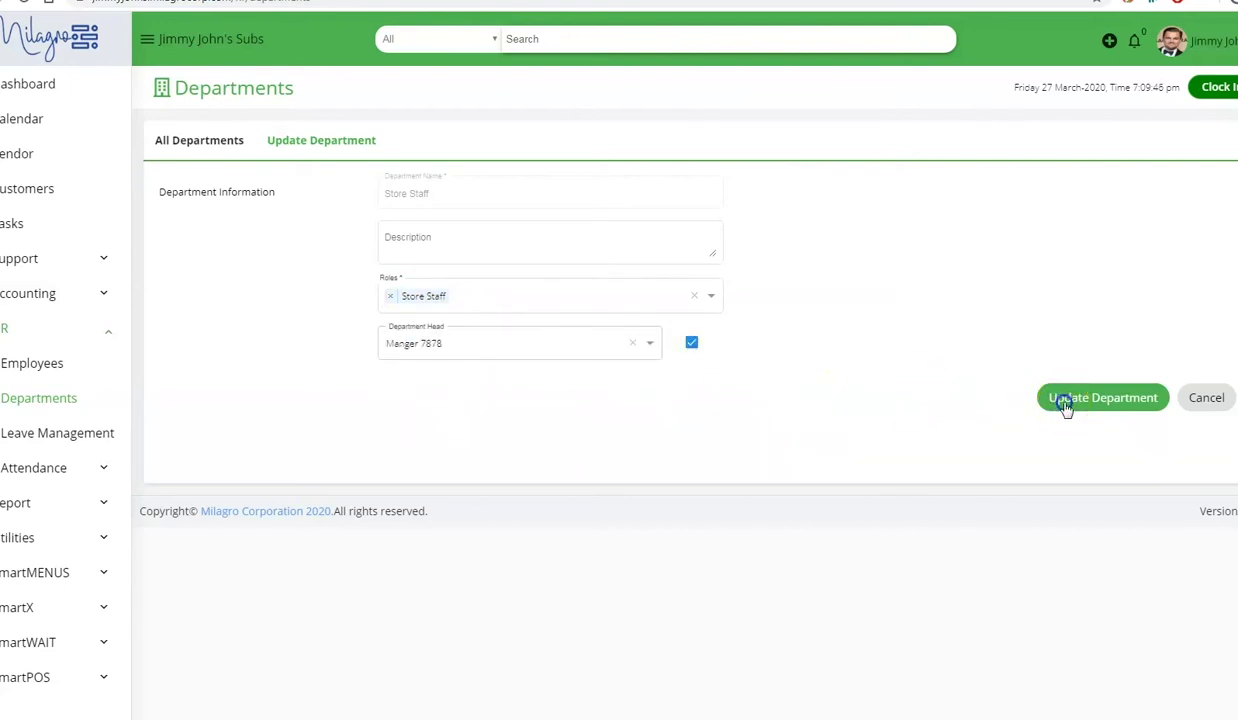
left_click(1064, 400)
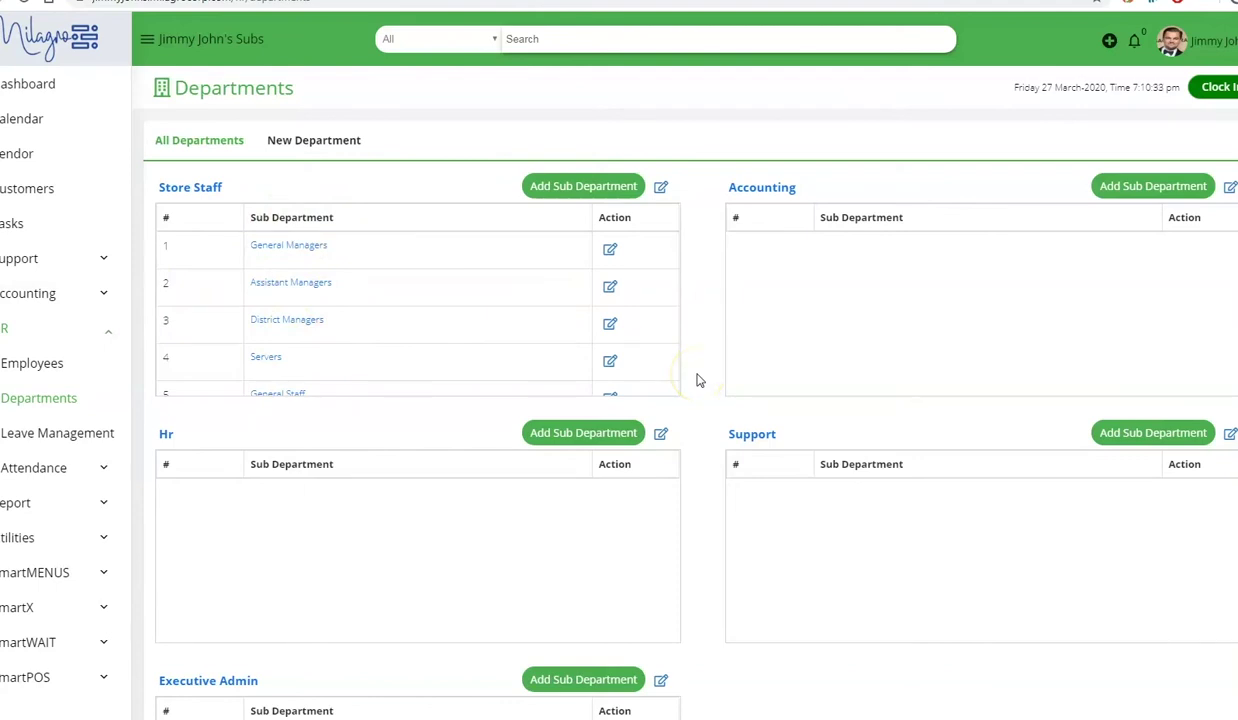
- Start a new employee record from the Employees page
left_click(45, 363)
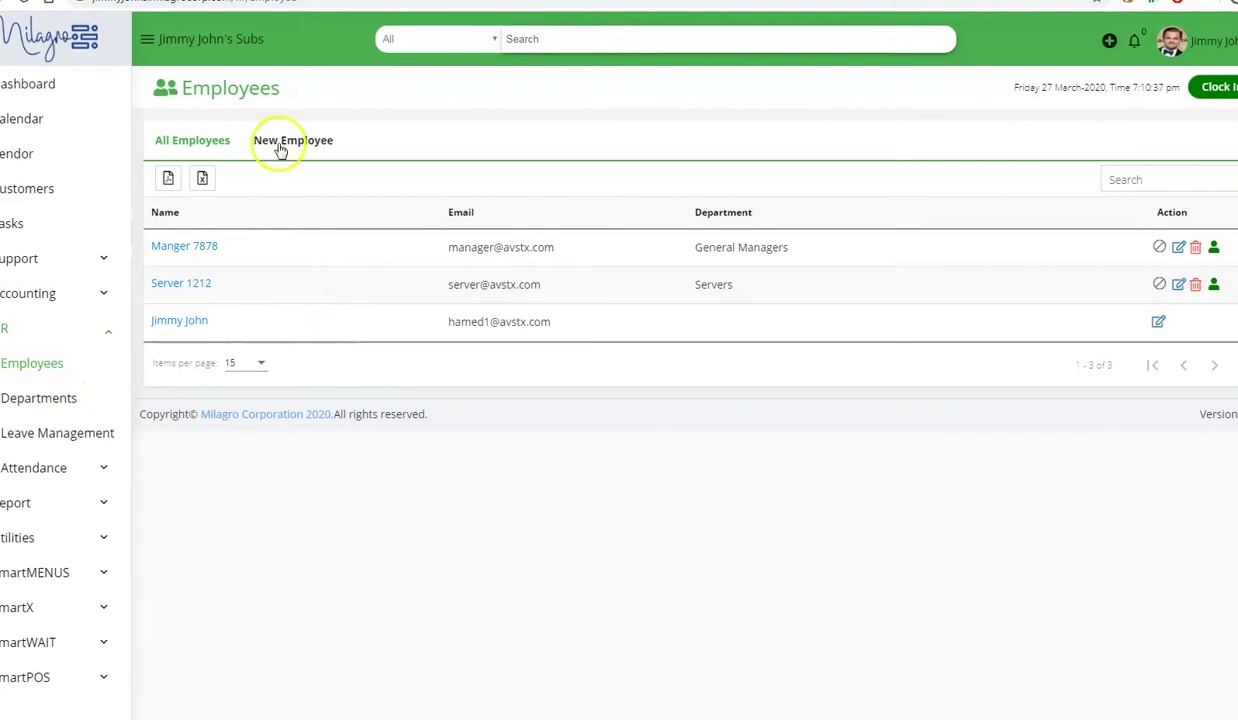
left_click(277, 142)
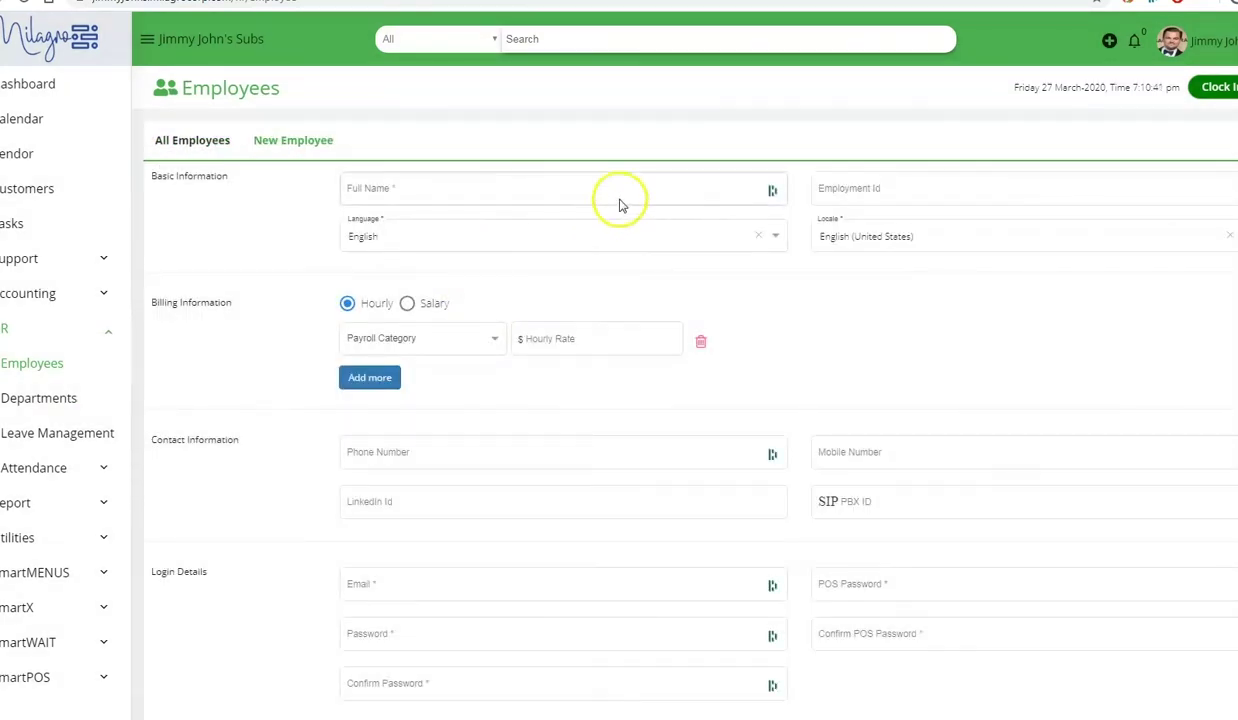
left_click(438, 189)
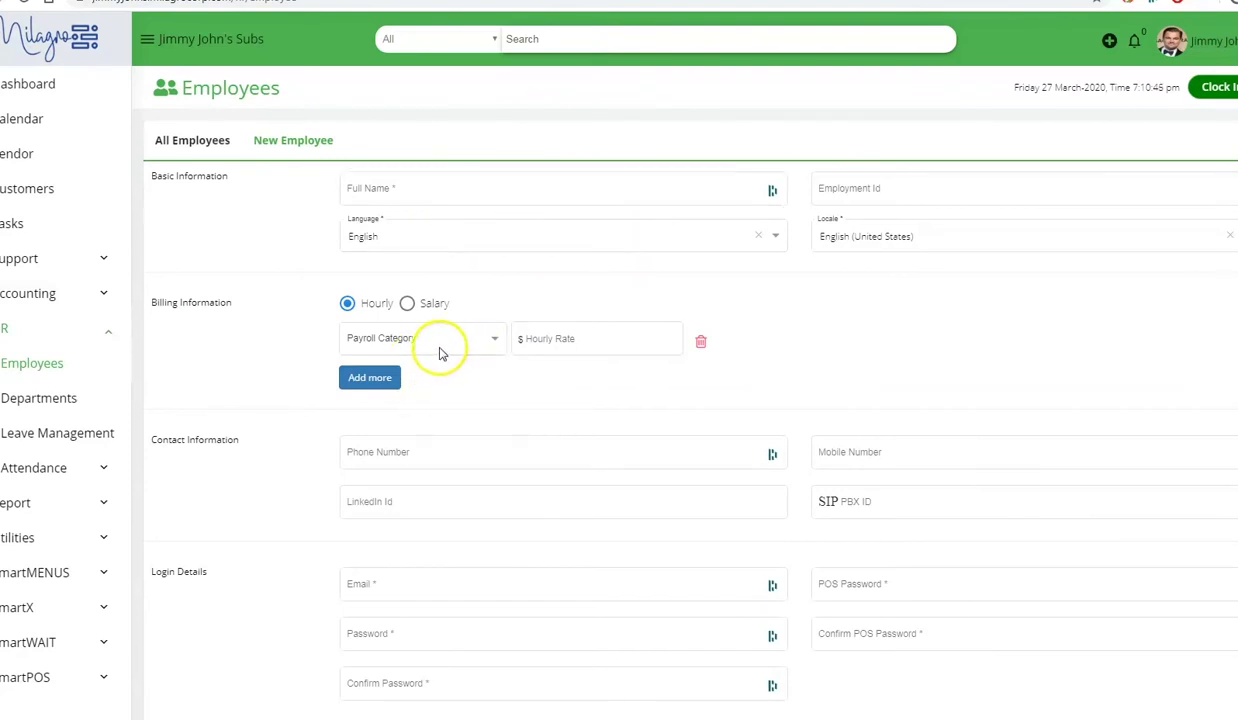
left_click(440, 353)
left_click(243, 352)
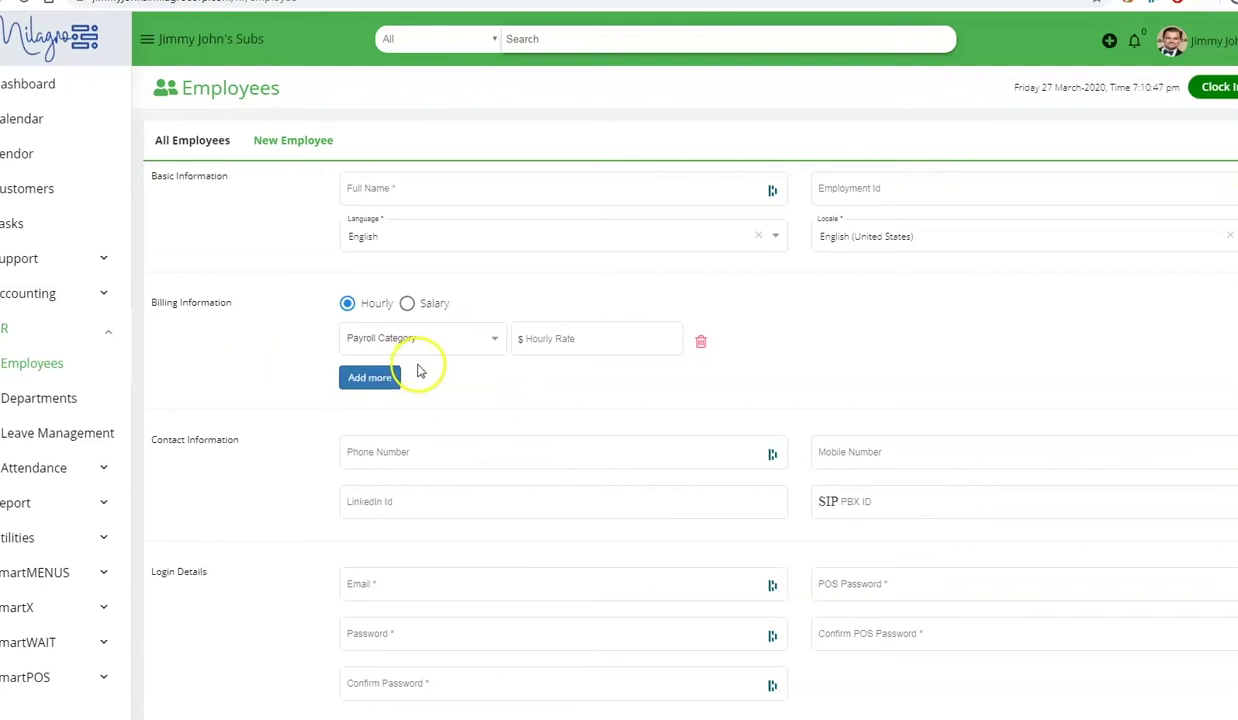
scroll(419, 371, "down", 1)
- Add payroll category rows and set them to cashier and driver
left_click(372, 303)
left_click(369, 300)
left_click(377, 340)
left_click(246, 308)
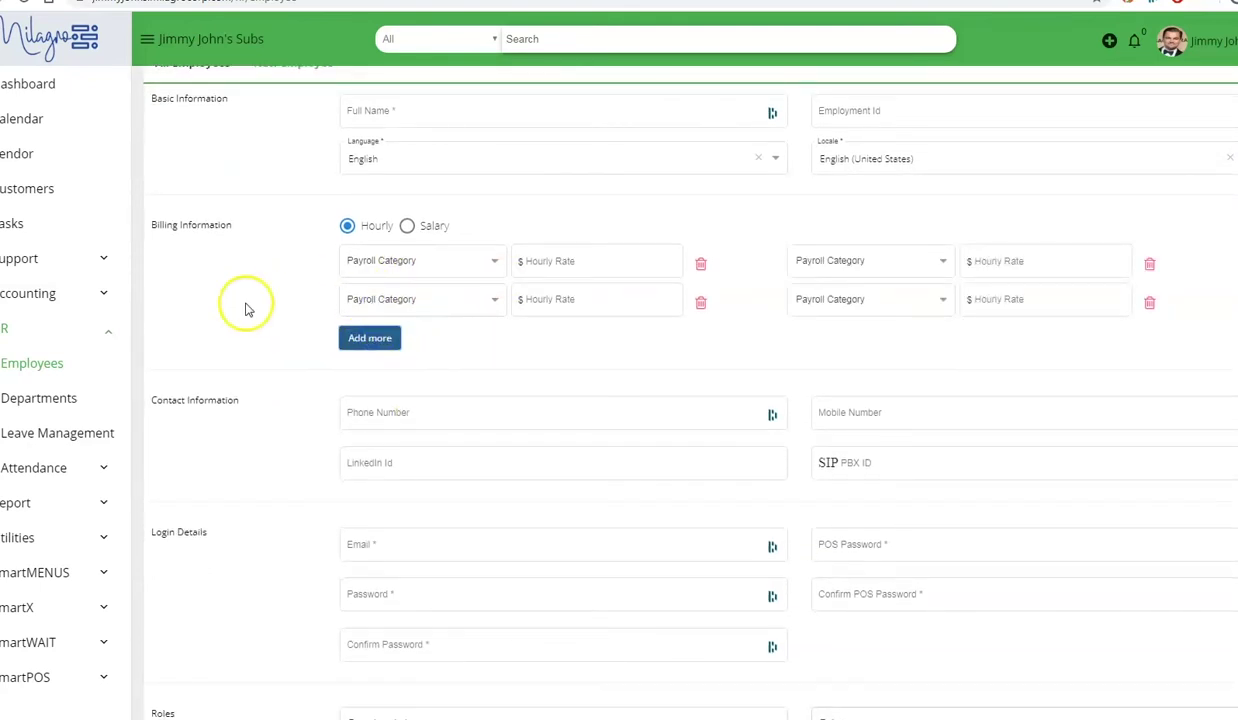
left_click(572, 314)
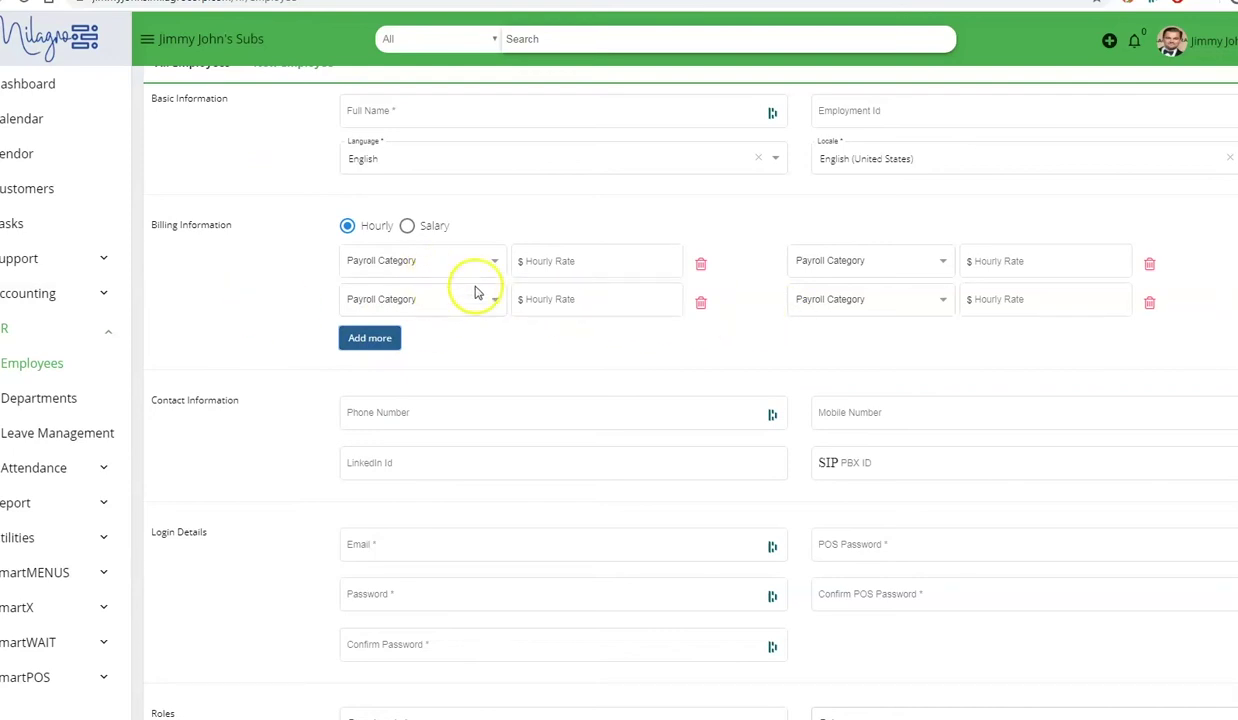
left_click(876, 316)
left_click(843, 327)
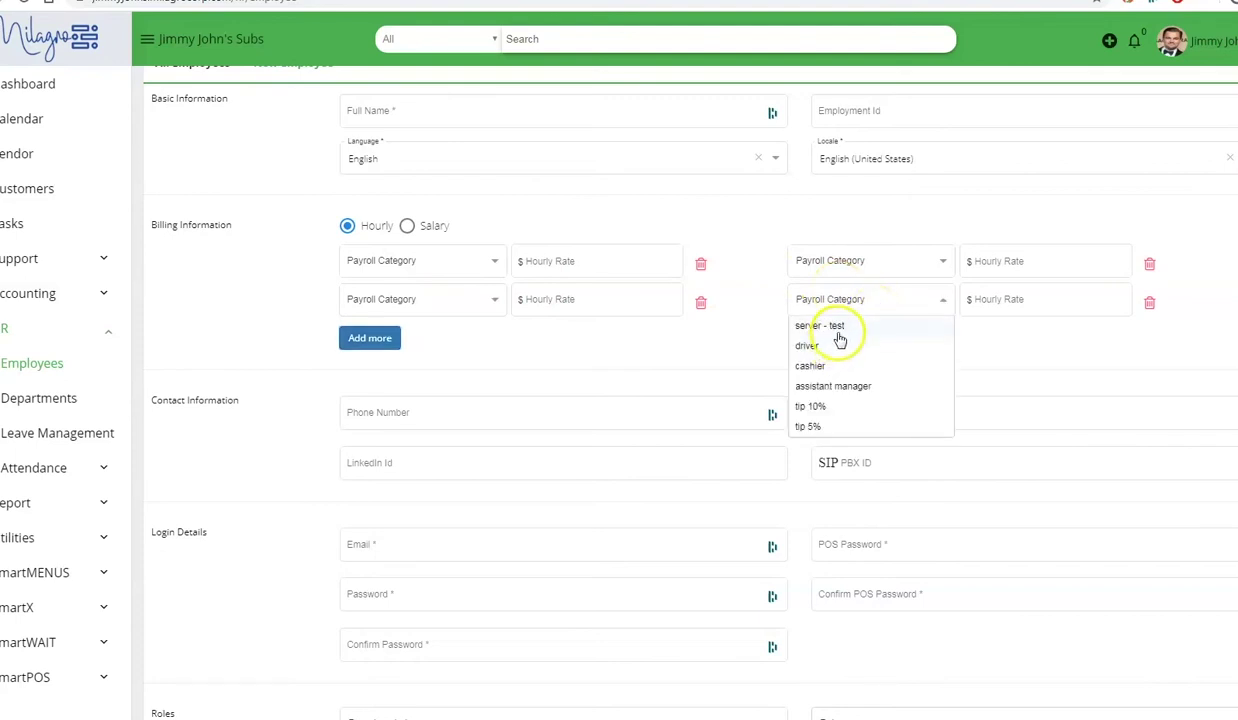
left_click(831, 258)
left_click(810, 327)
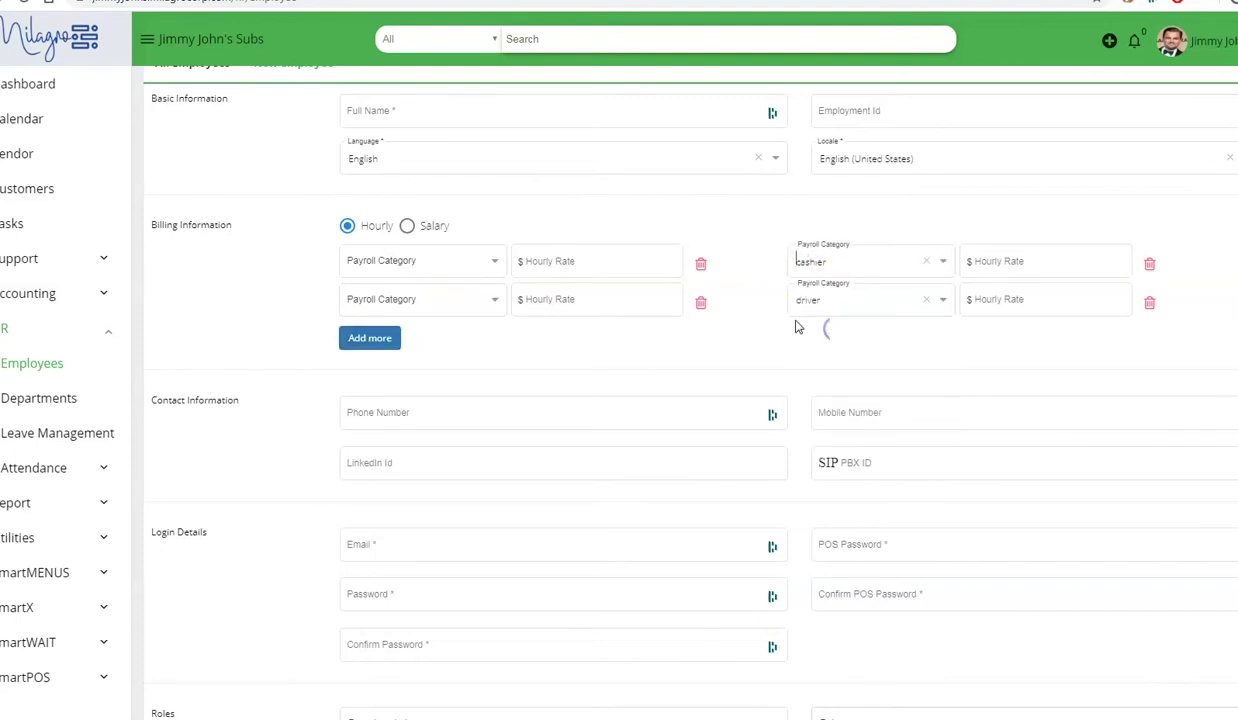
- Assign the employee to the Assistant Managers department with the HR role
scroll(760, 332, "down", 2)
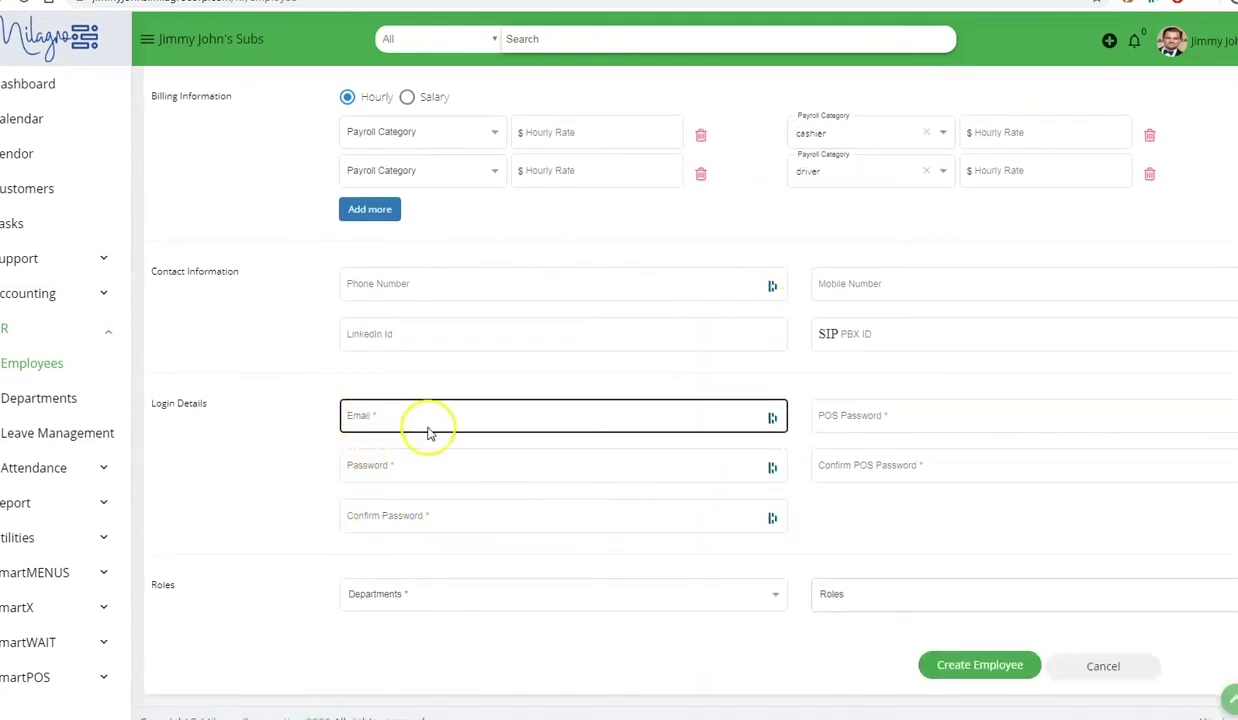
left_click(503, 596)
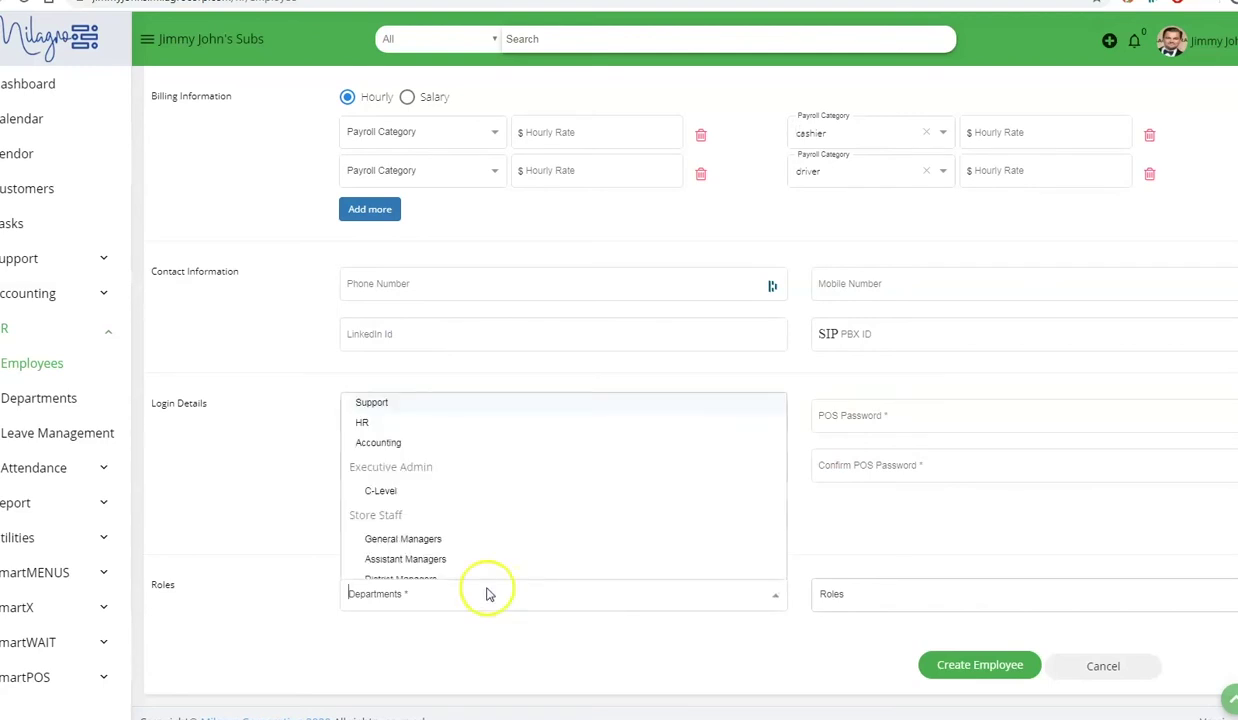
left_click(433, 559)
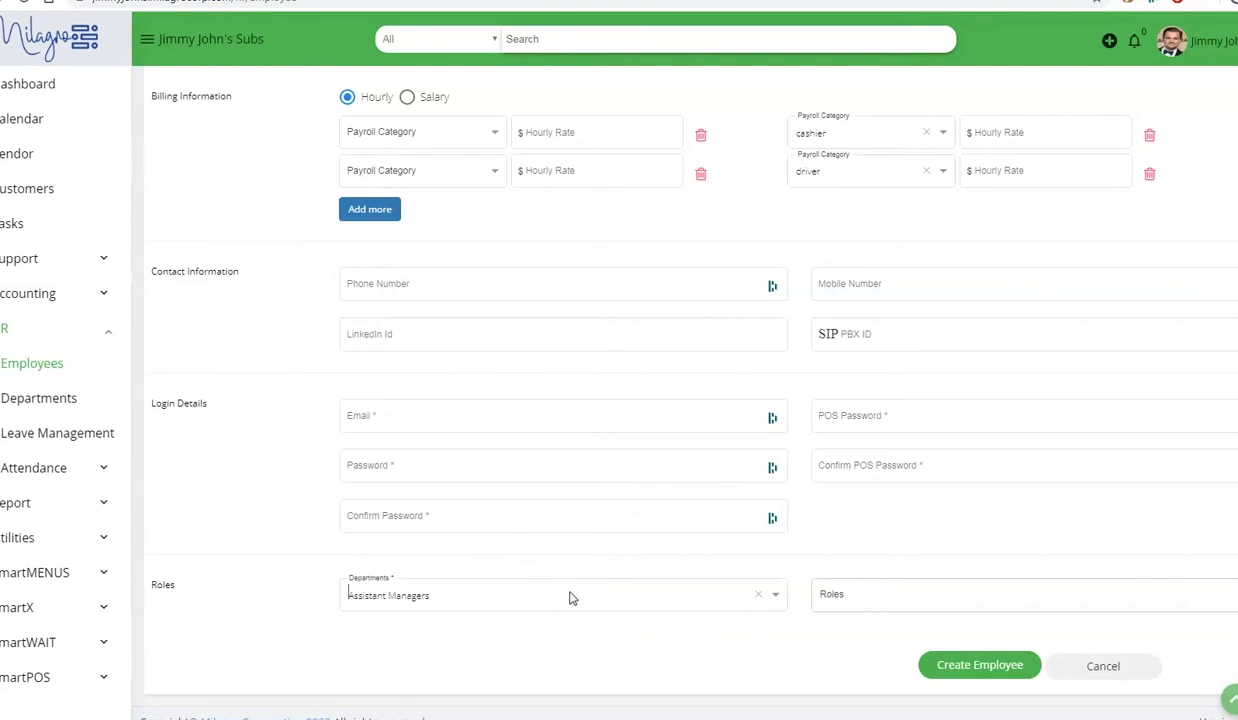
left_click(566, 596)
left_click(870, 596)
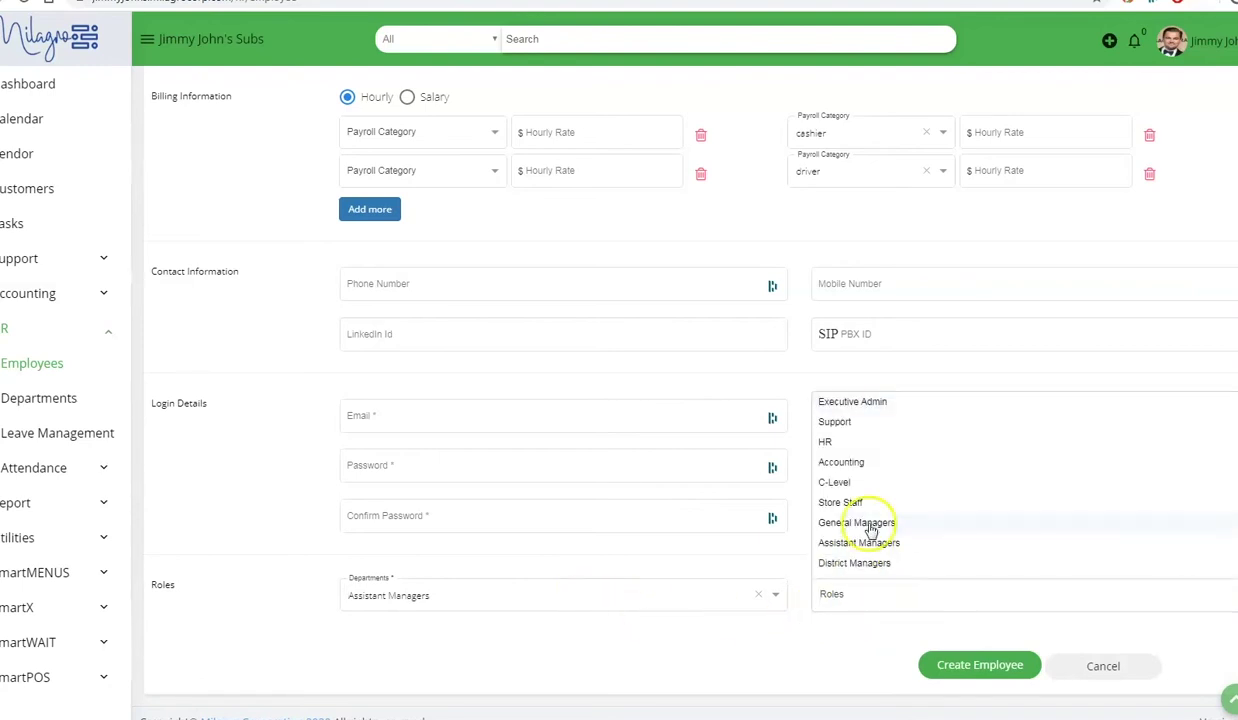
left_click(859, 440)
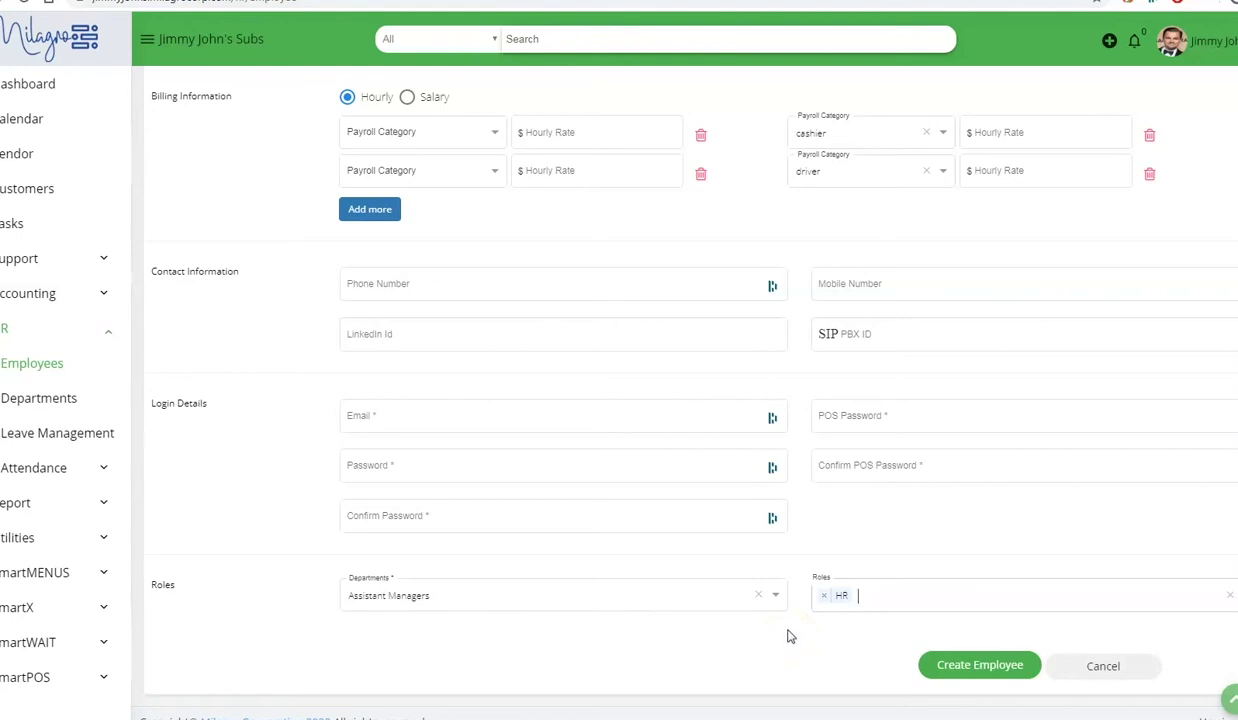
left_click(789, 636)
left_click(343, 478)
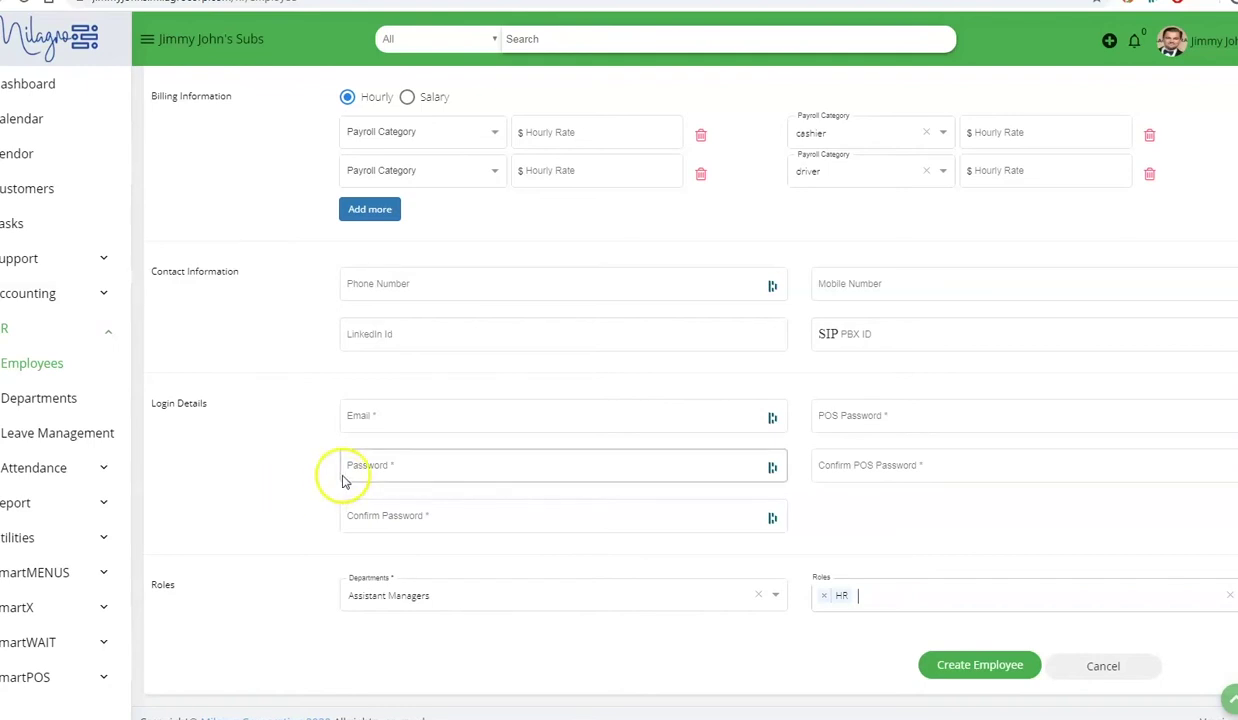
left_click(5, 545)
scroll(76, 530, "down", 3)
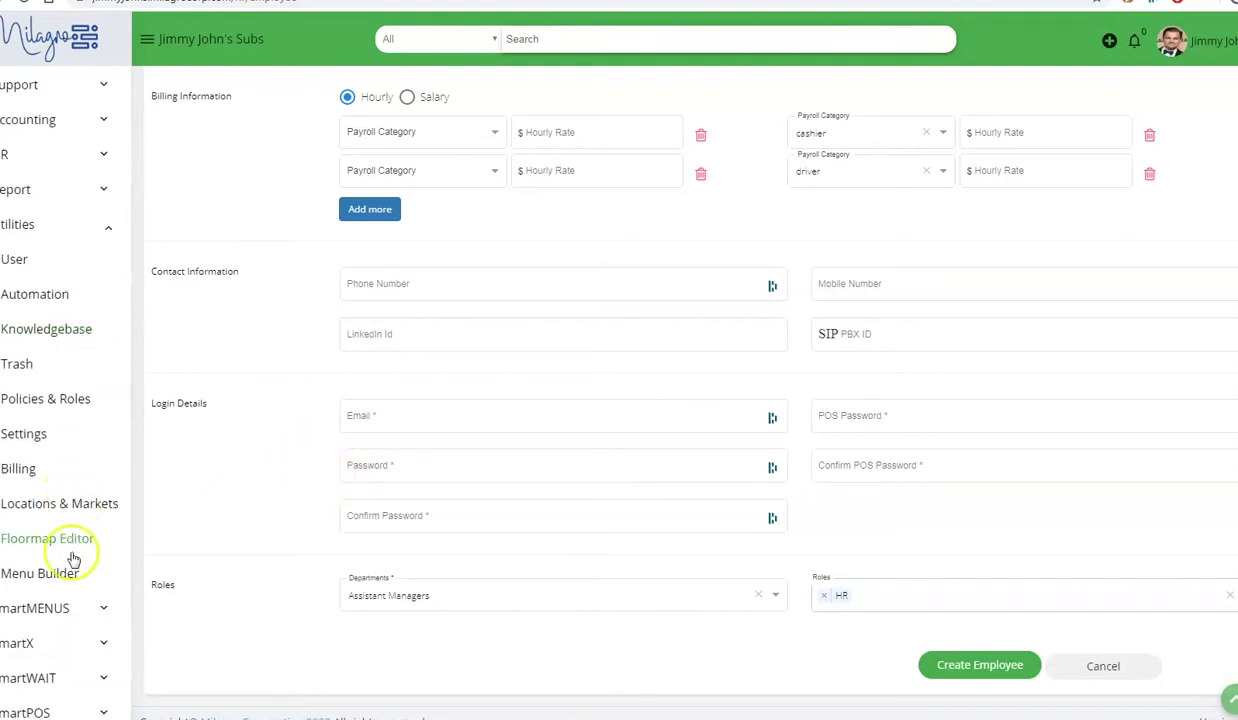
- Open Locations & Markets and start a blank New Location form
left_click(55, 505)
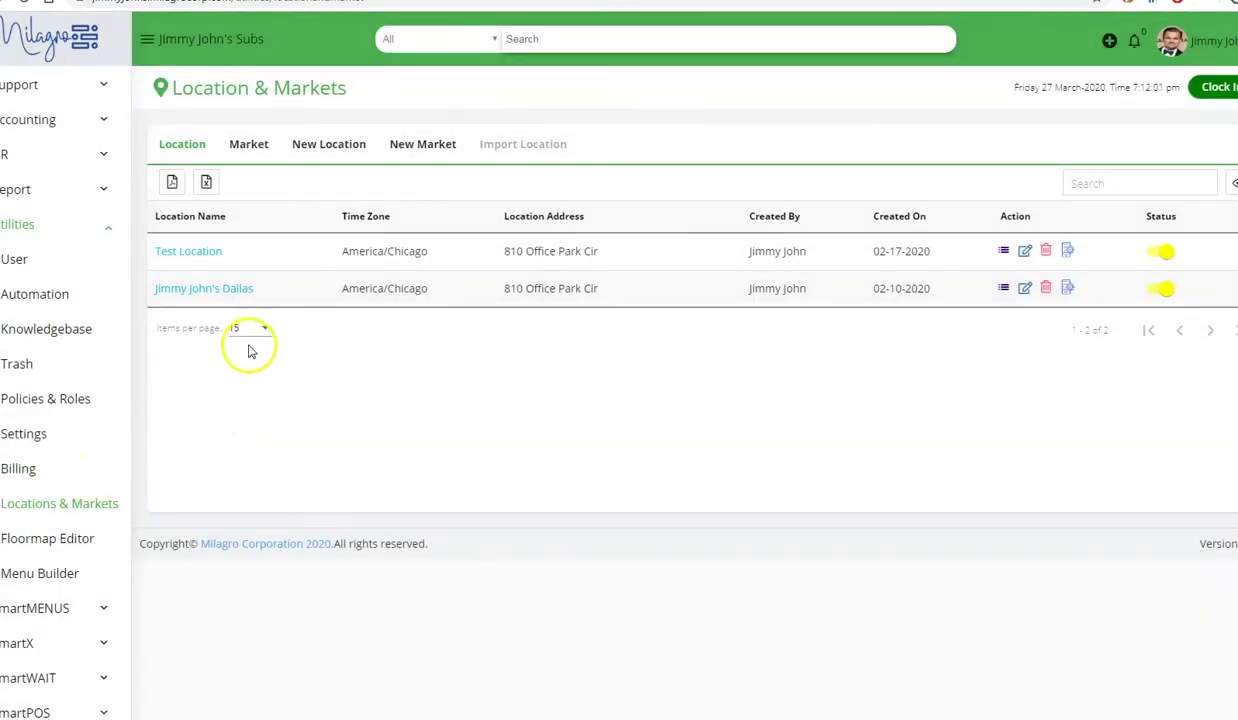
left_click(333, 146)
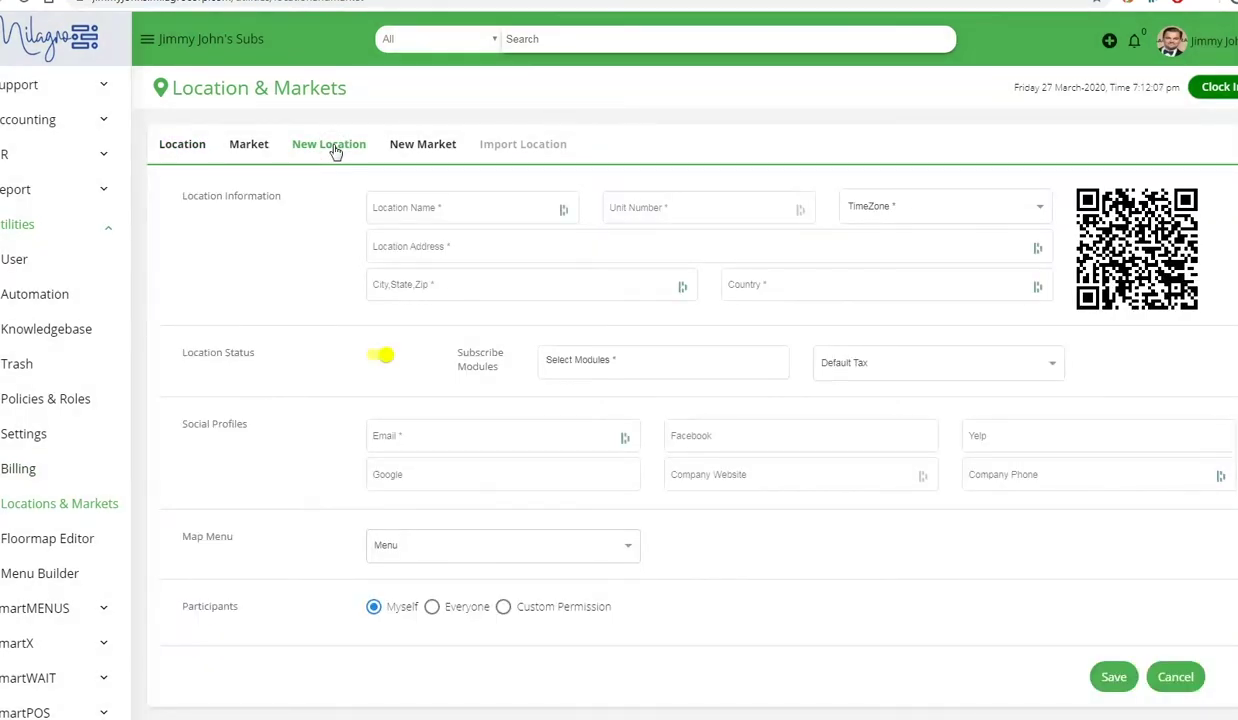
left_click(437, 243)
left_click(442, 210)
left_click(645, 207)
left_click(645, 207)
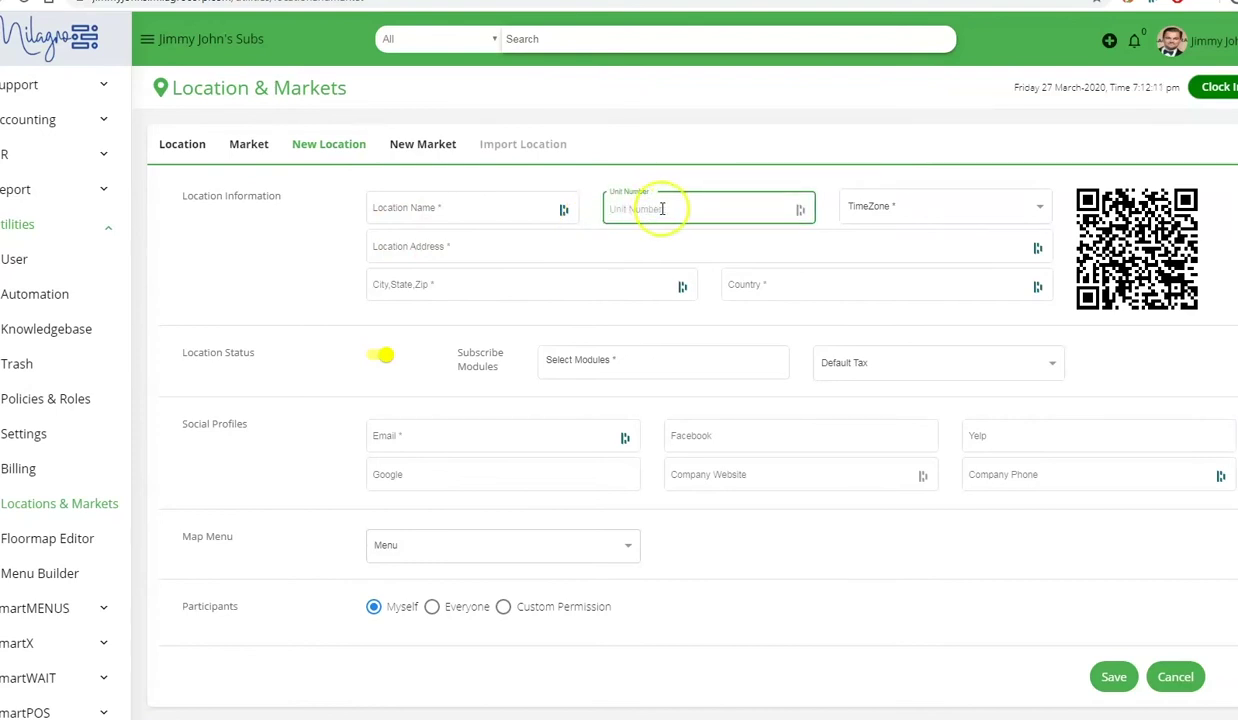
left_click(912, 243)
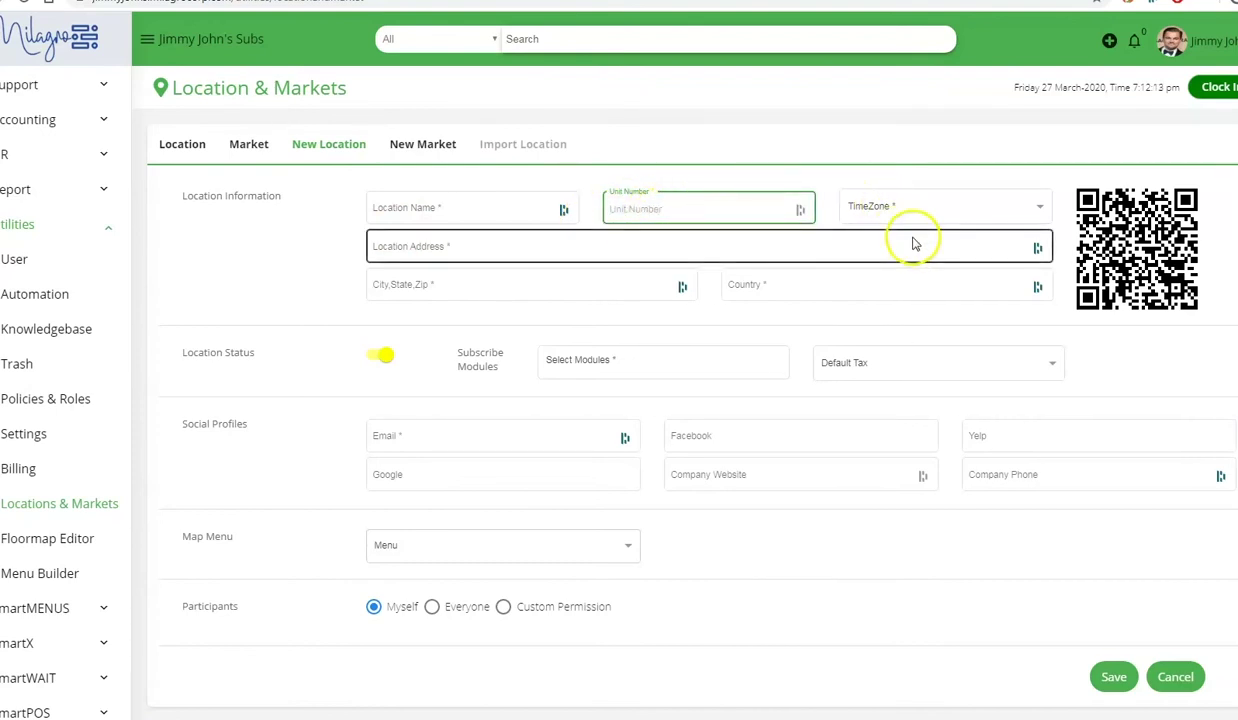
- Subscribe the new location to the SmartMENUS and SmartPOS modules
left_click(604, 358)
scroll(605, 505, "down", 2)
left_click(612, 488)
left_click(566, 517)
left_click(616, 355)
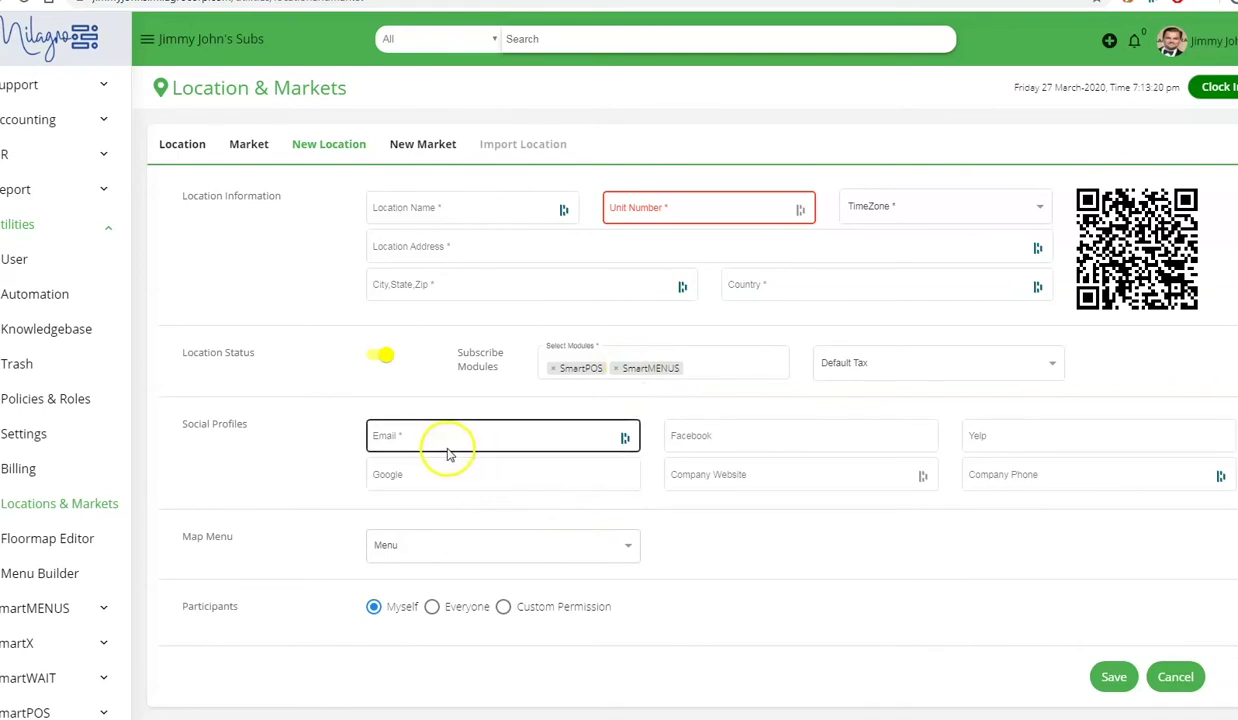
left_click(400, 438)
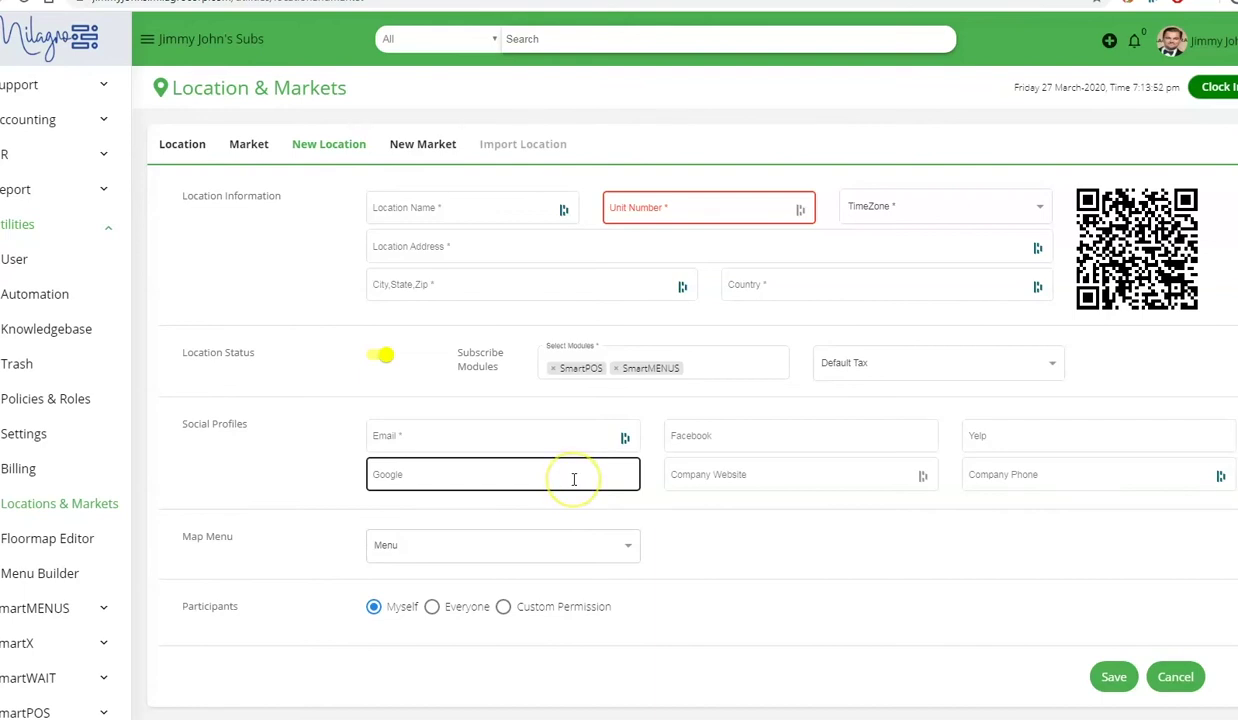
- Try Custom Permission with two added users, then set Participants to Everyone
left_click(503, 606)
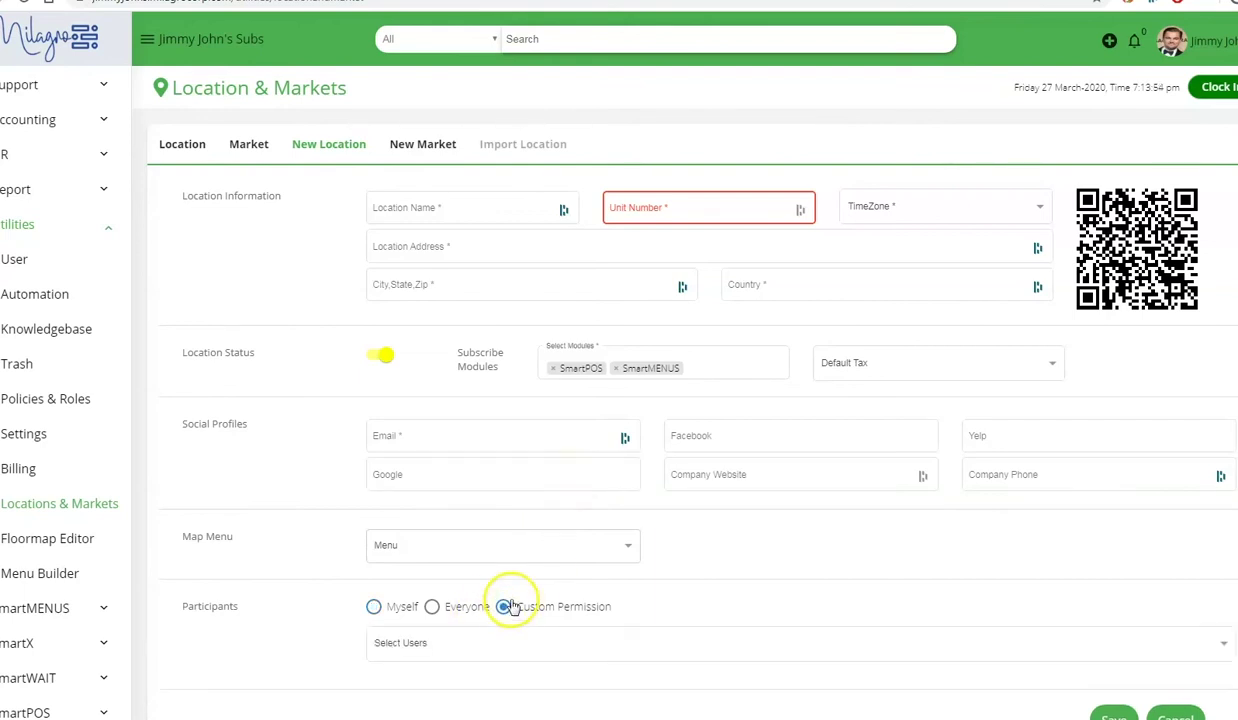
scroll(508, 608, "down", 1)
left_click(511, 583)
left_click(466, 624)
left_click(483, 585)
left_click(461, 639)
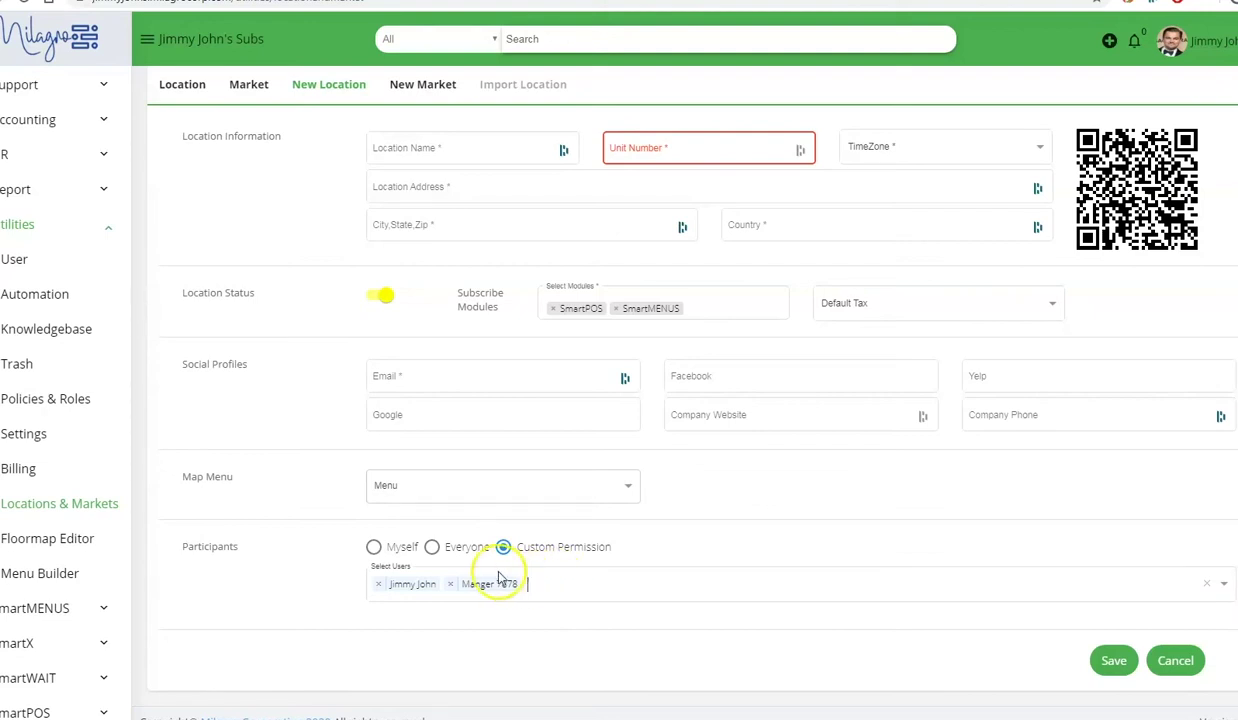
left_click(431, 547)
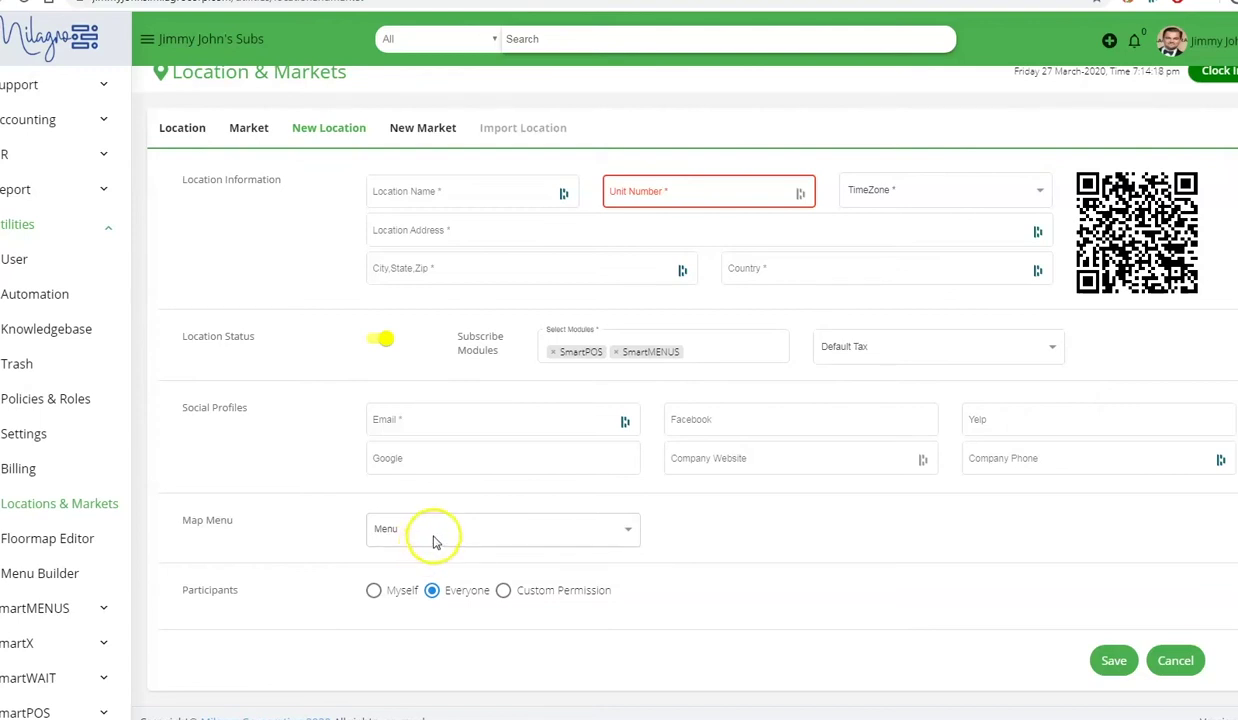
- Check the Map Menu choices and leave it at the default 'Menu' entry
left_click(482, 535)
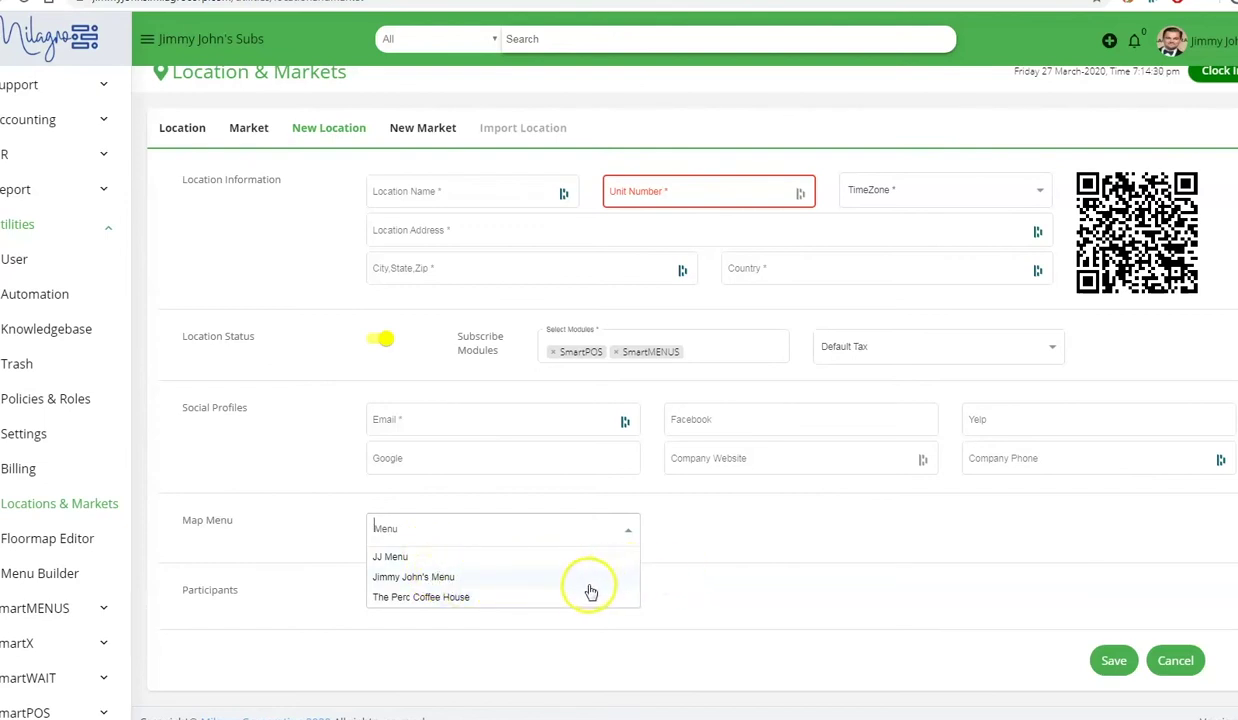
left_click(700, 558)
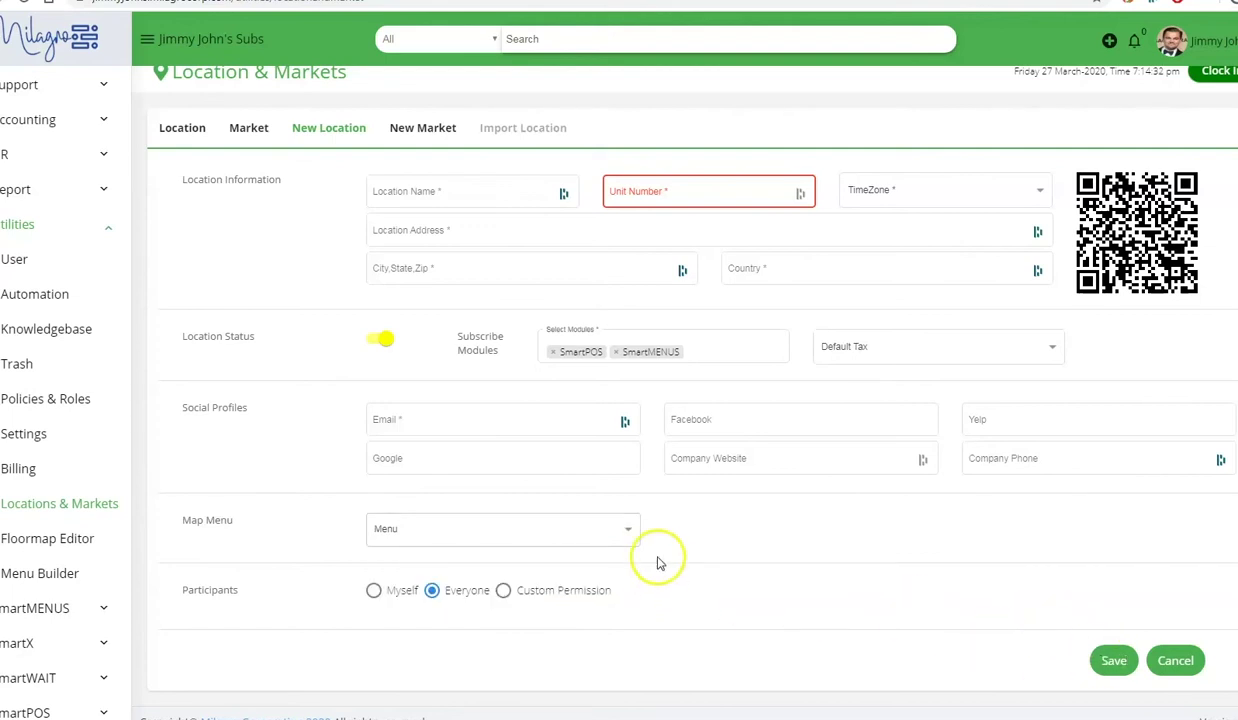
scroll(277, 187, "up", 1)
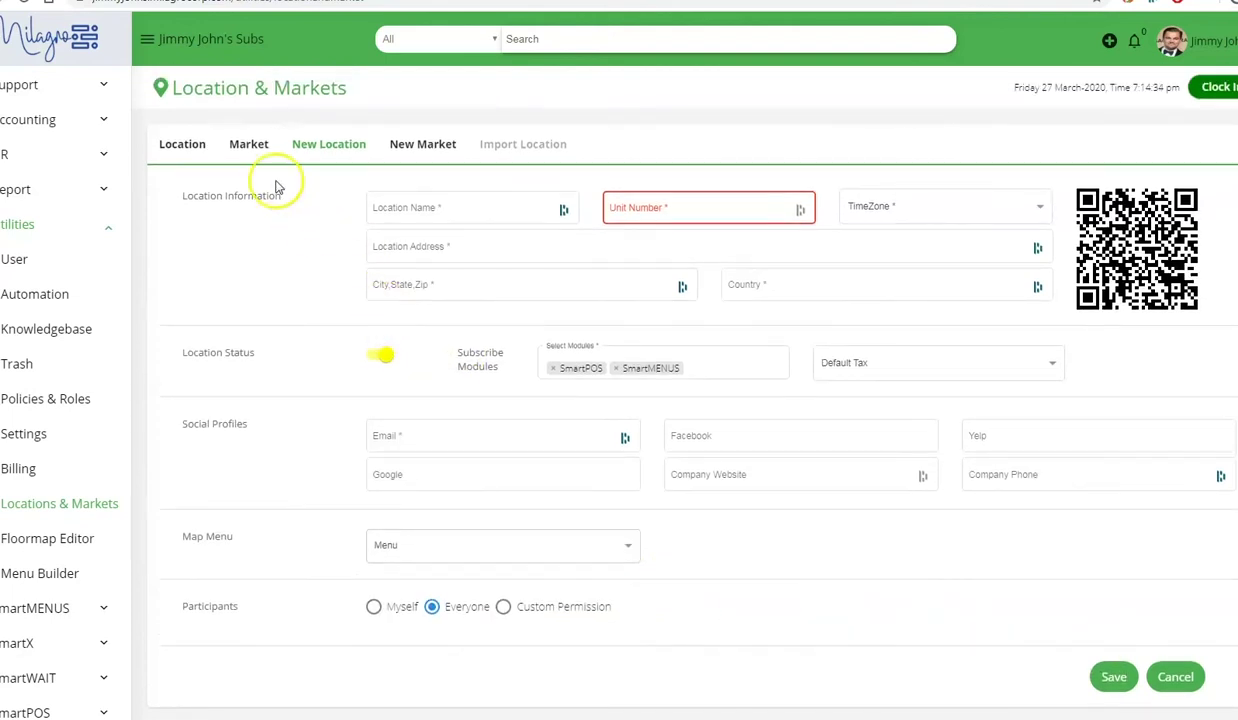
- View the Market list, then bring up a blank New Market form
left_click(246, 146)
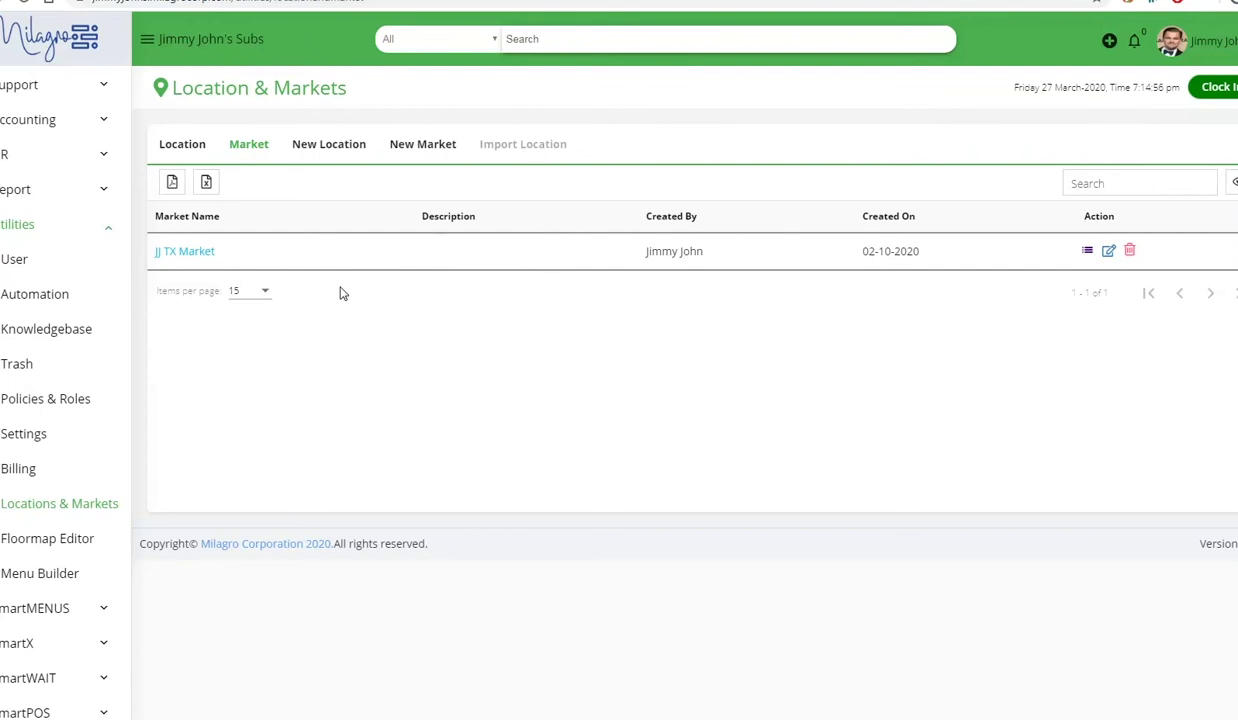
left_click(410, 144)
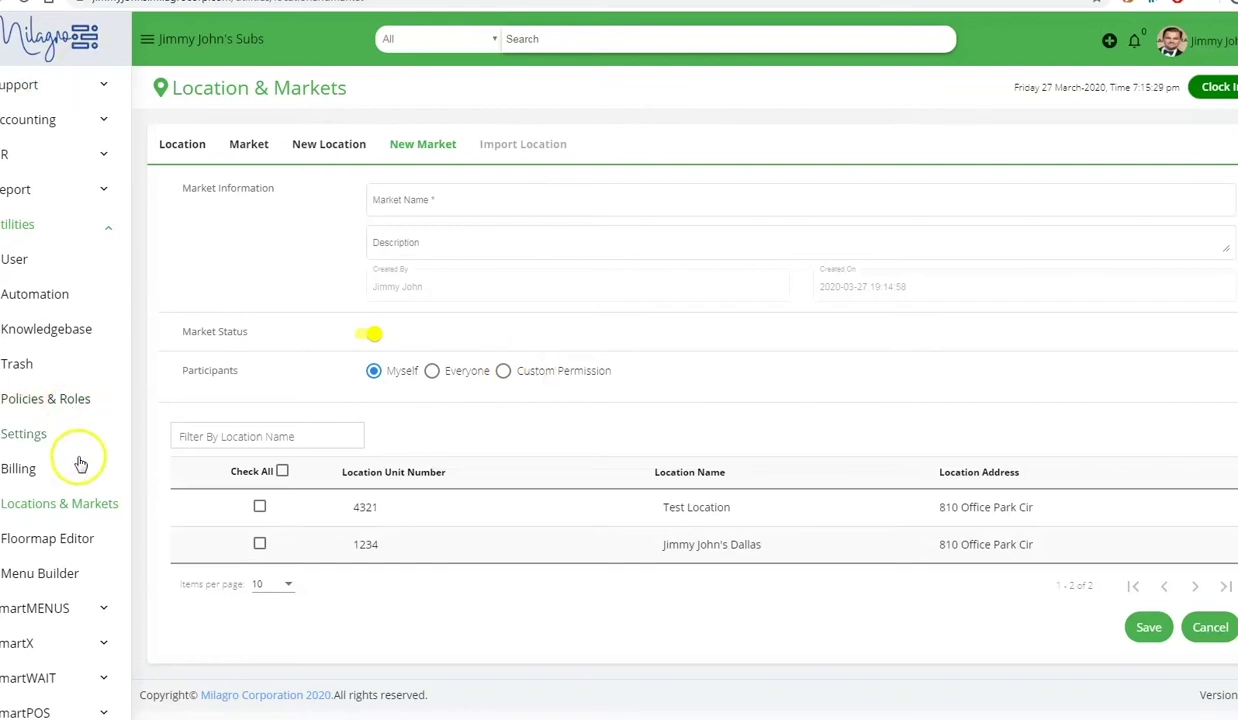
- In the Floormap Editor, place a square table numbered 4 with capacity 5
left_click(76, 548)
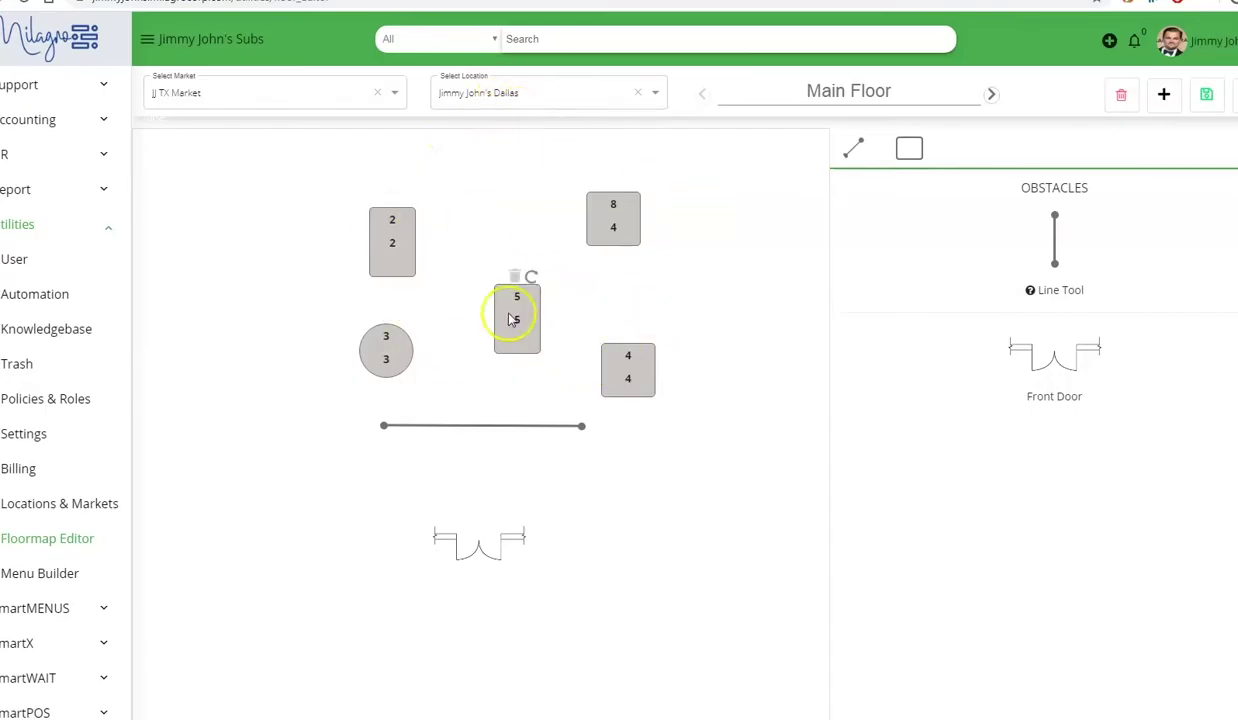
left_click(909, 150)
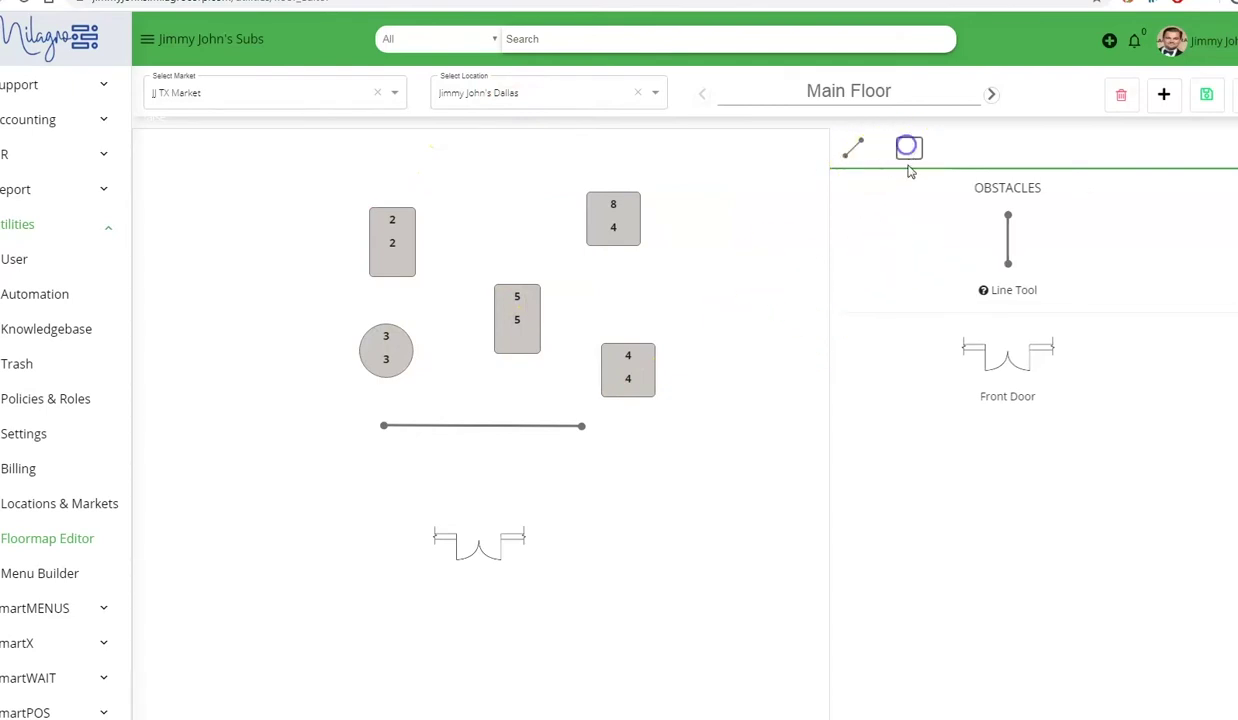
left_click_drag(1063, 226, 691, 488)
left_click(590, 338)
type("4")
key("Tab")
type("5")
left_click(567, 396)
- Renumber the duplicate table to 9 with capacity 5 and move it up beside table 8
left_click(566, 345)
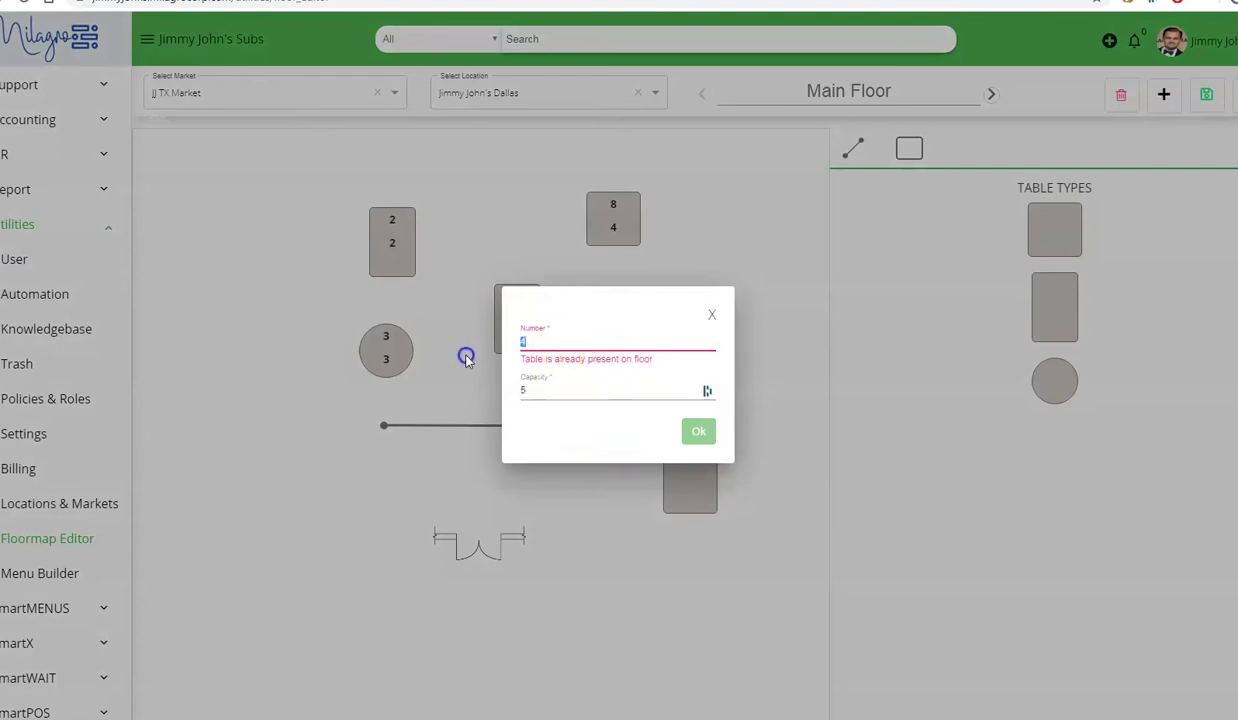
key("BackSpace")
type("9")
left_click(525, 386)
left_click(699, 432)
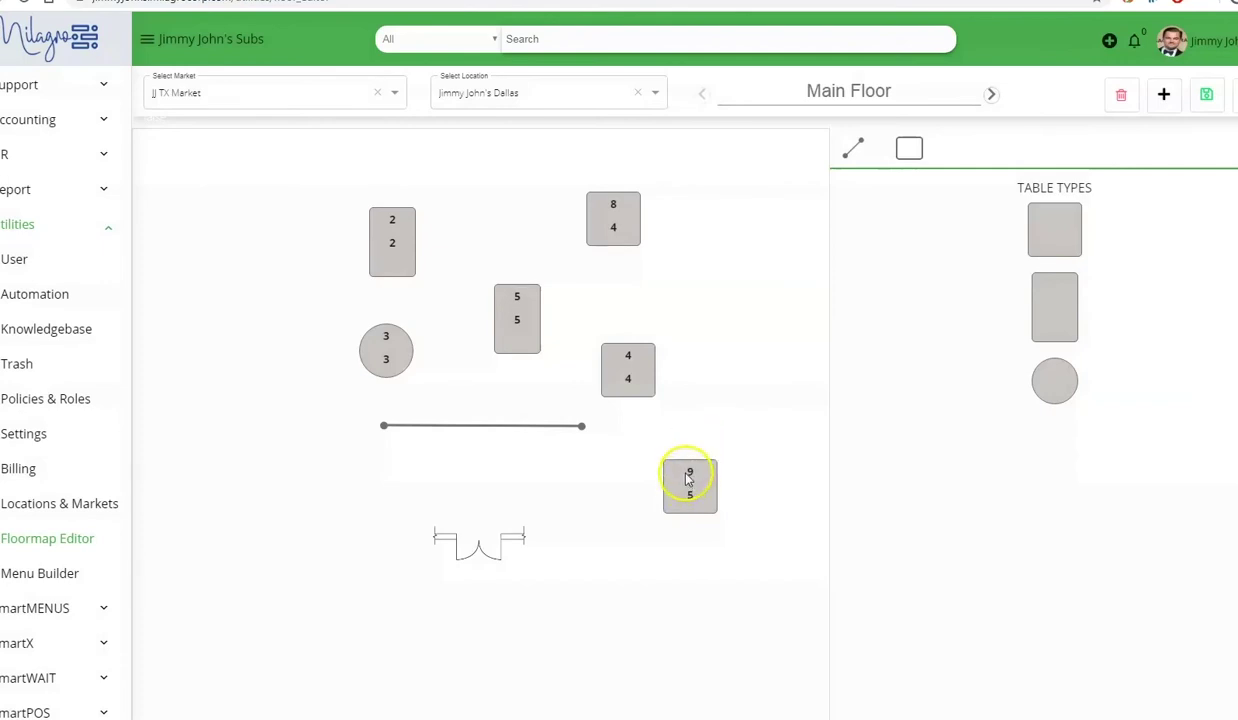
left_click_drag(710, 486, 740, 286)
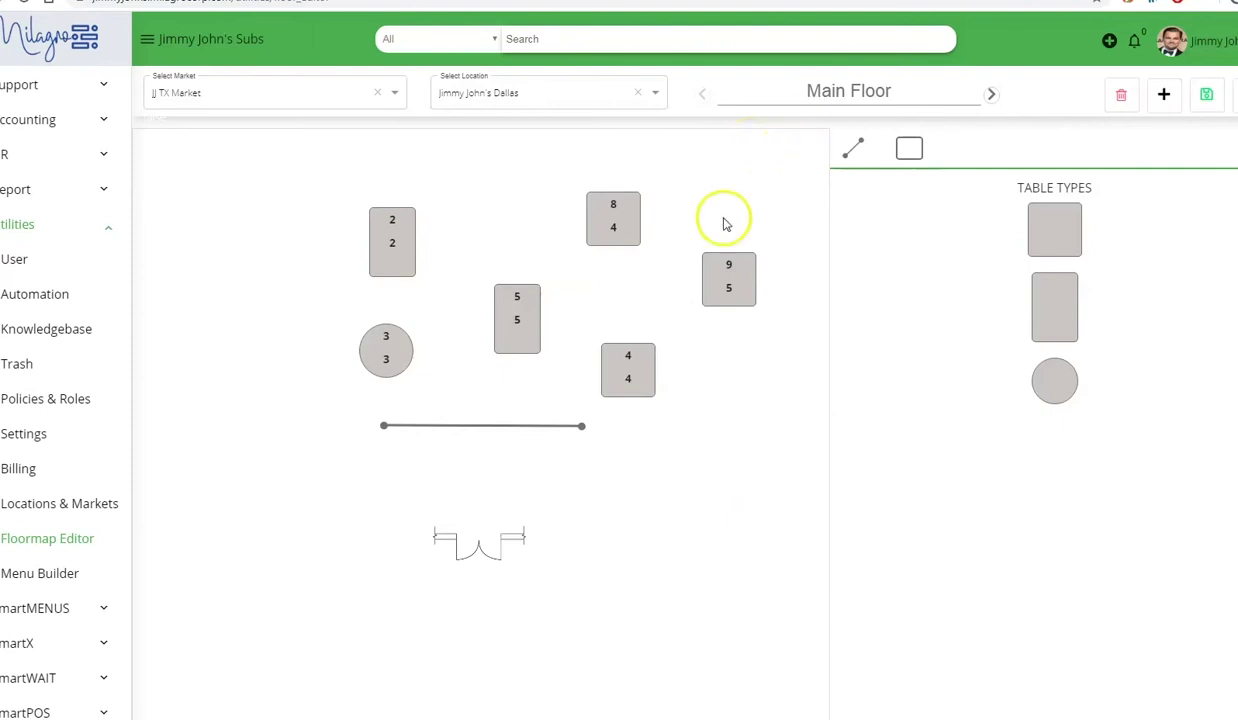
- In Menu Builder, start a new menu and add the Soup category
left_click(65, 584)
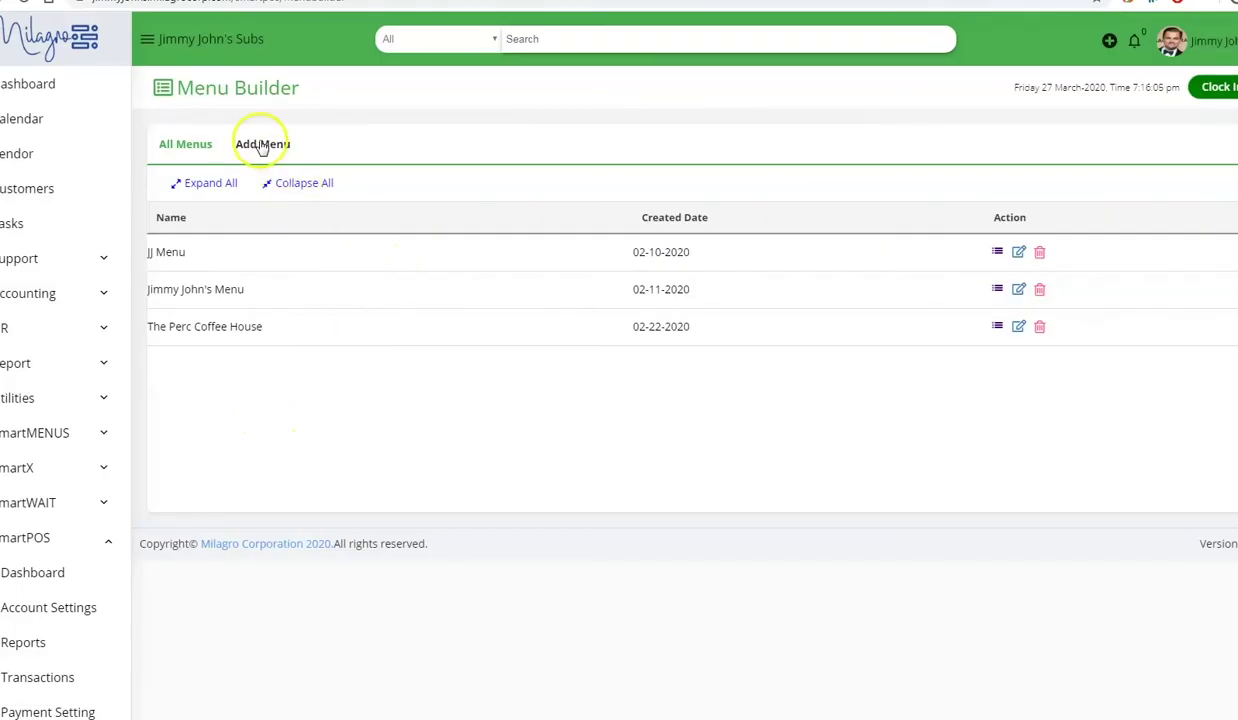
left_click(260, 146)
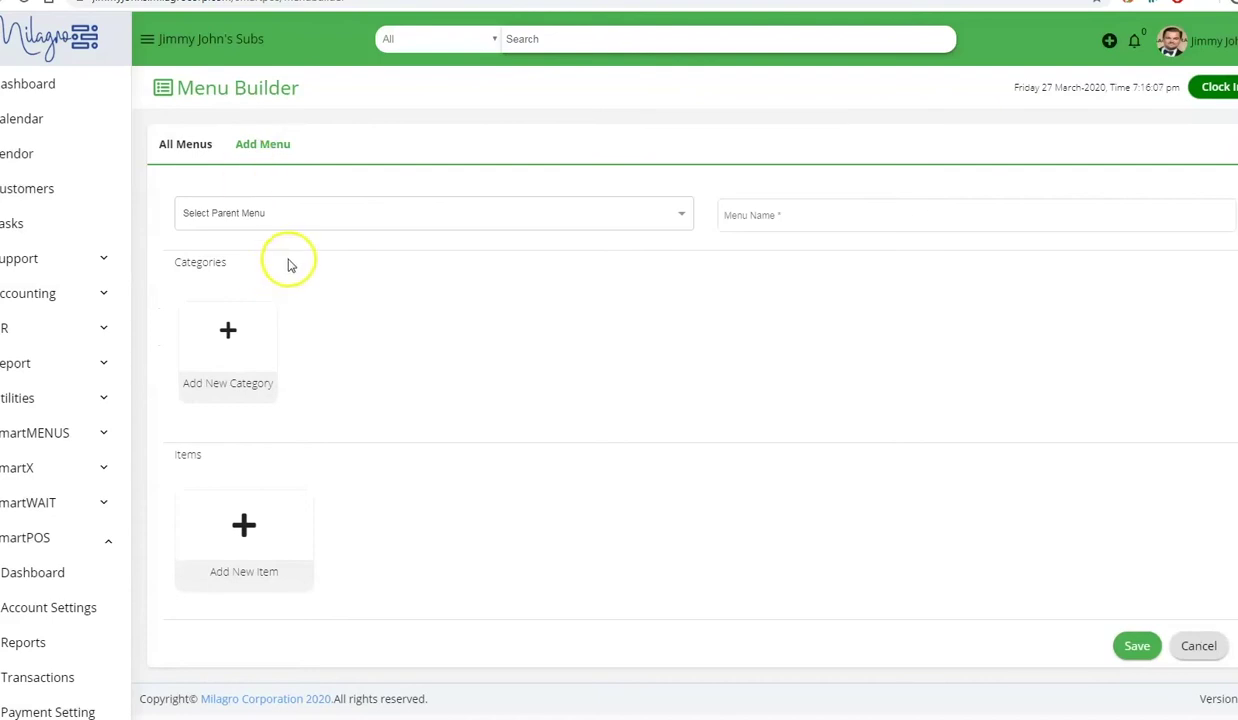
left_click(252, 345)
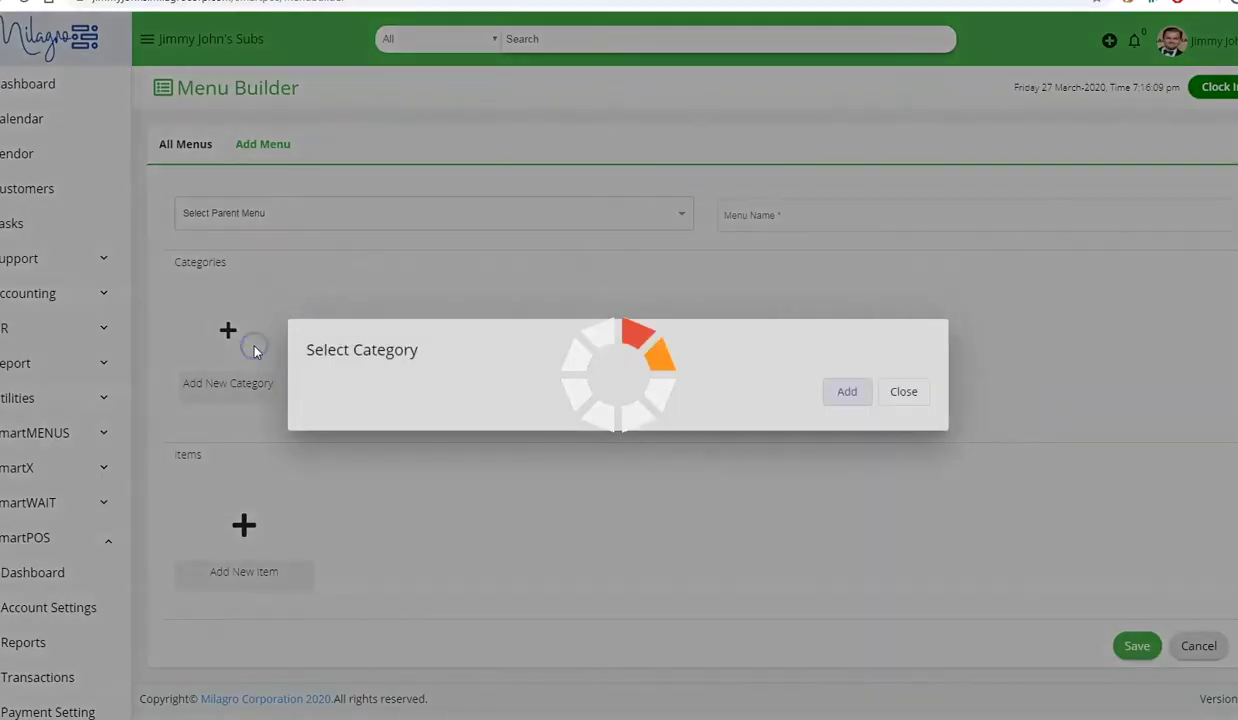
left_click(390, 186)
left_click(855, 634)
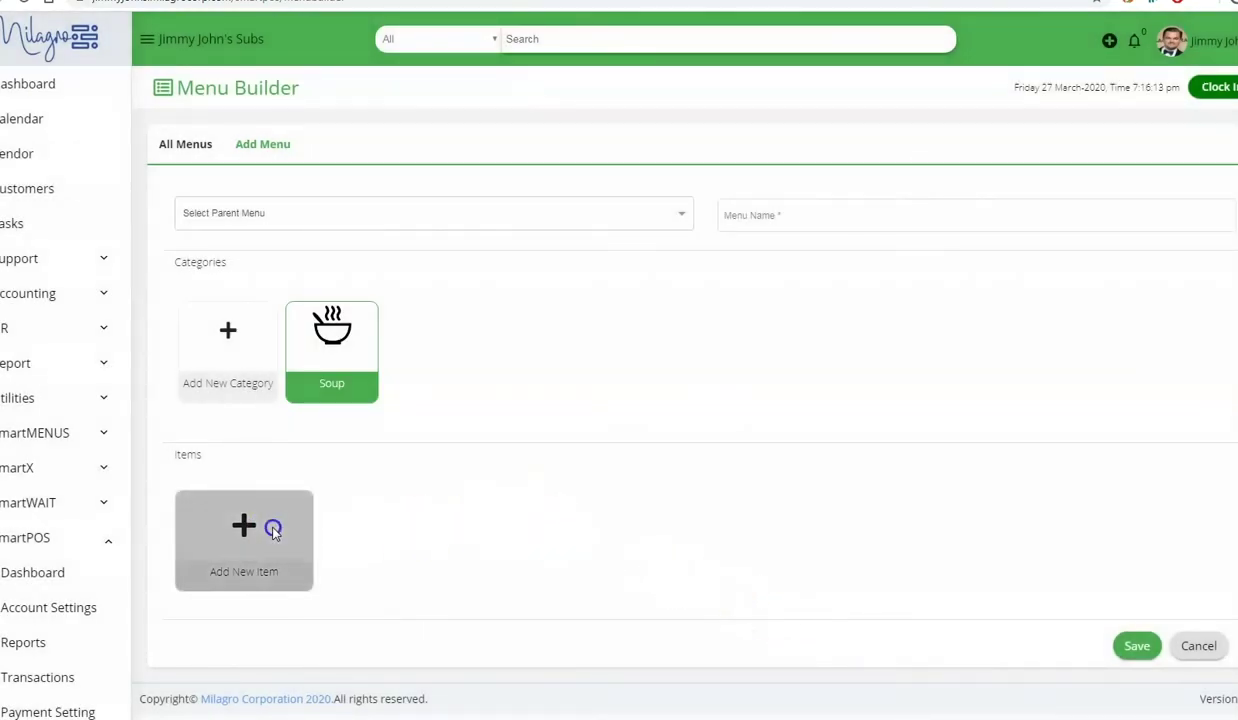
- Add Cortado, Cappuccini, Latte, Macchiato and Espresso as items of the new menu
left_click(244, 525)
left_click(648, 352)
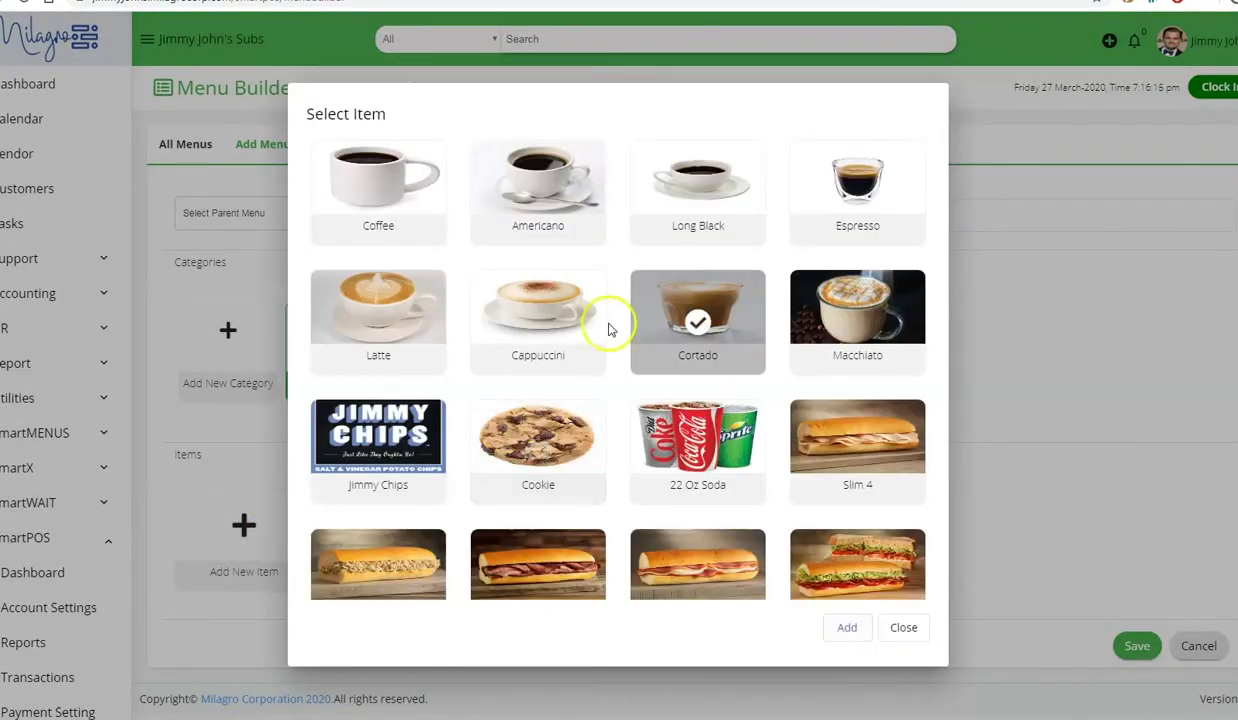
left_click(590, 322)
left_click(398, 300)
left_click(870, 470)
left_click(870, 470)
left_click(870, 320)
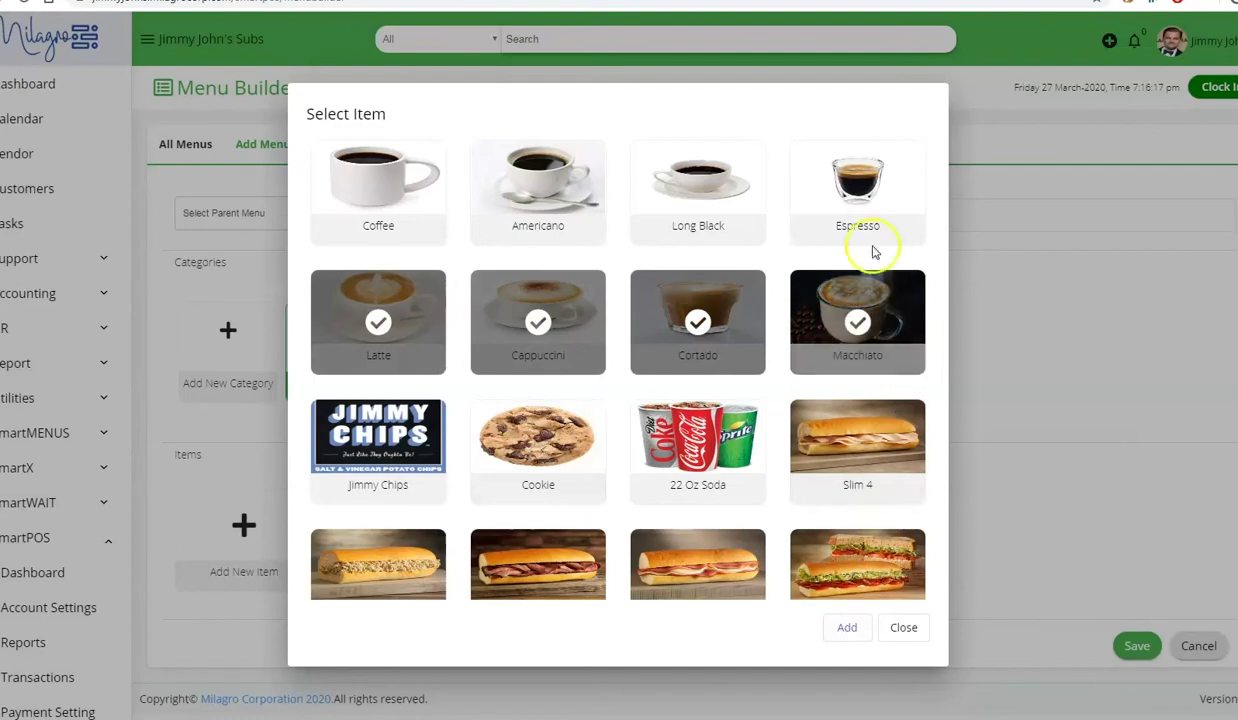
left_click(868, 240)
left_click(847, 627)
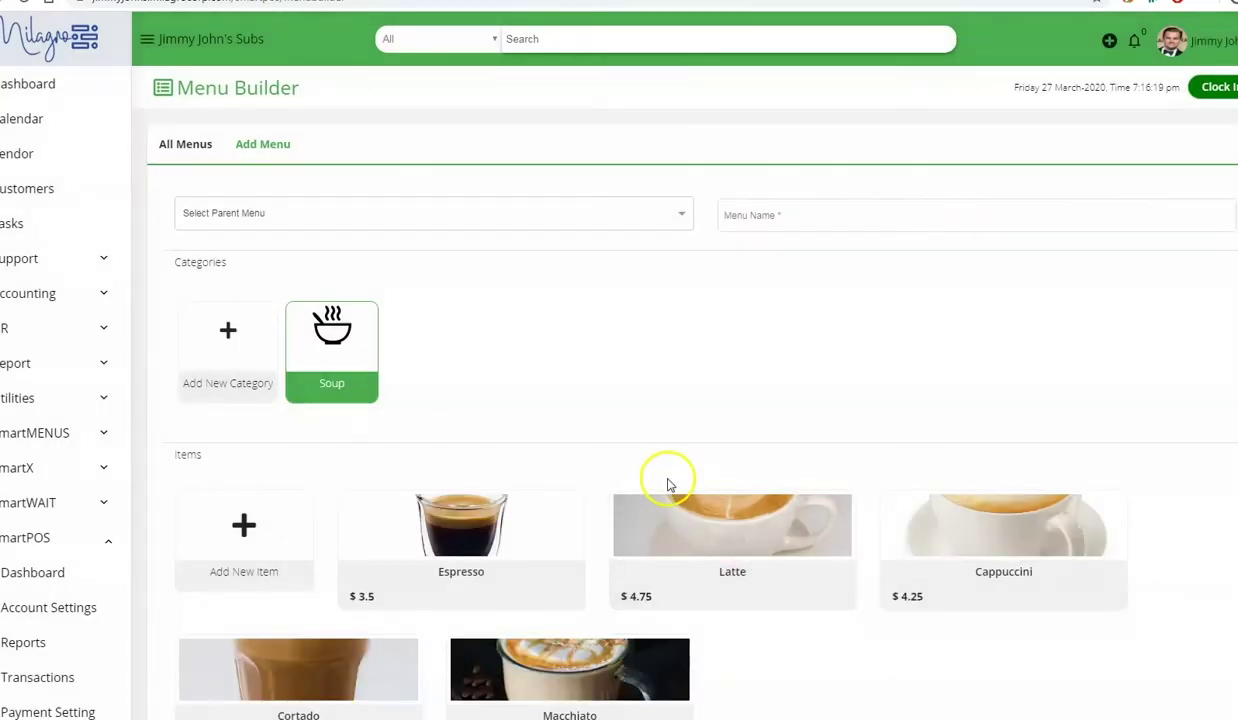
scroll(669, 480, "down", 2)
scroll(669, 485, "down", 1)
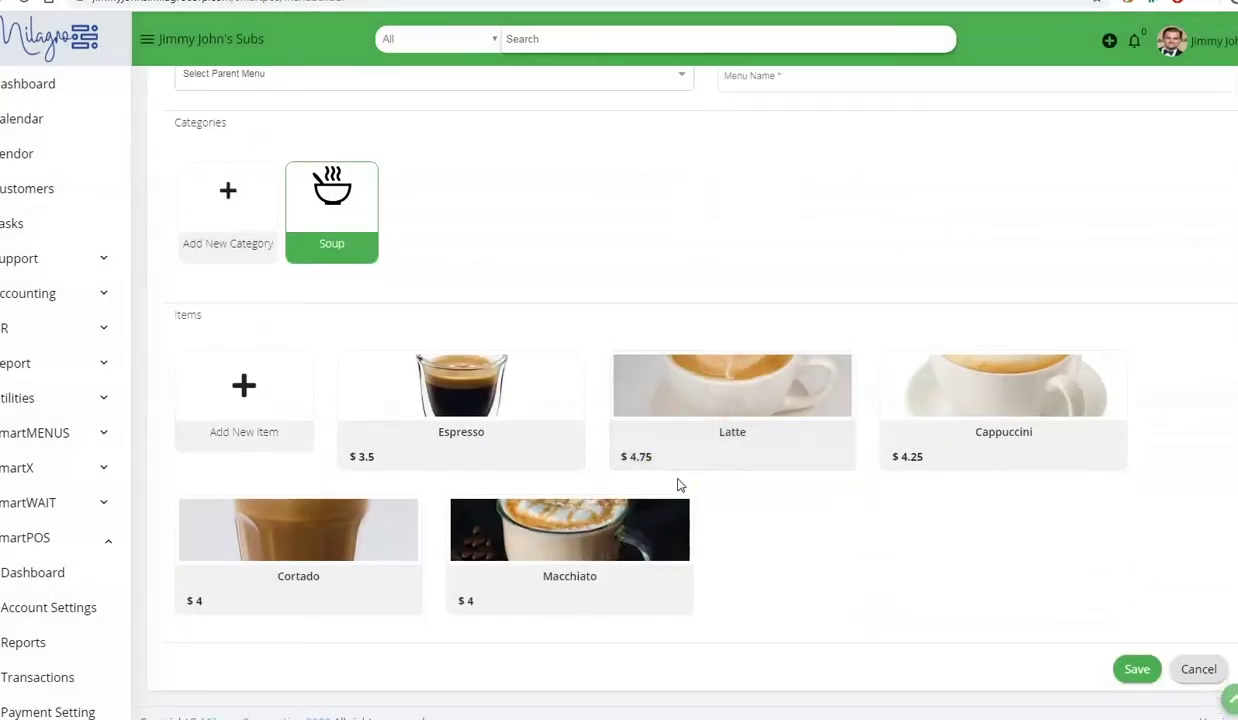
scroll(677, 485, "up", 3)
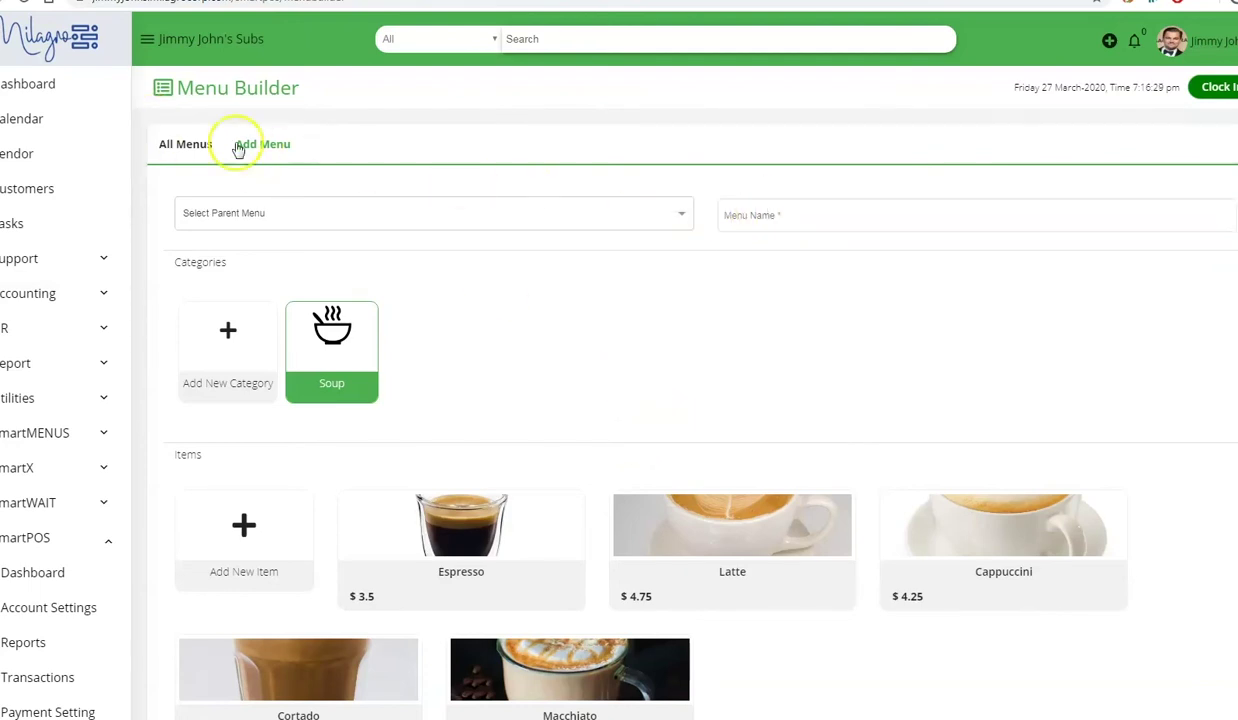
- Start another new menu with Jimmy John's Menu as its parent, inheriting Subs, Bevarages and Desserts
left_click(188, 146)
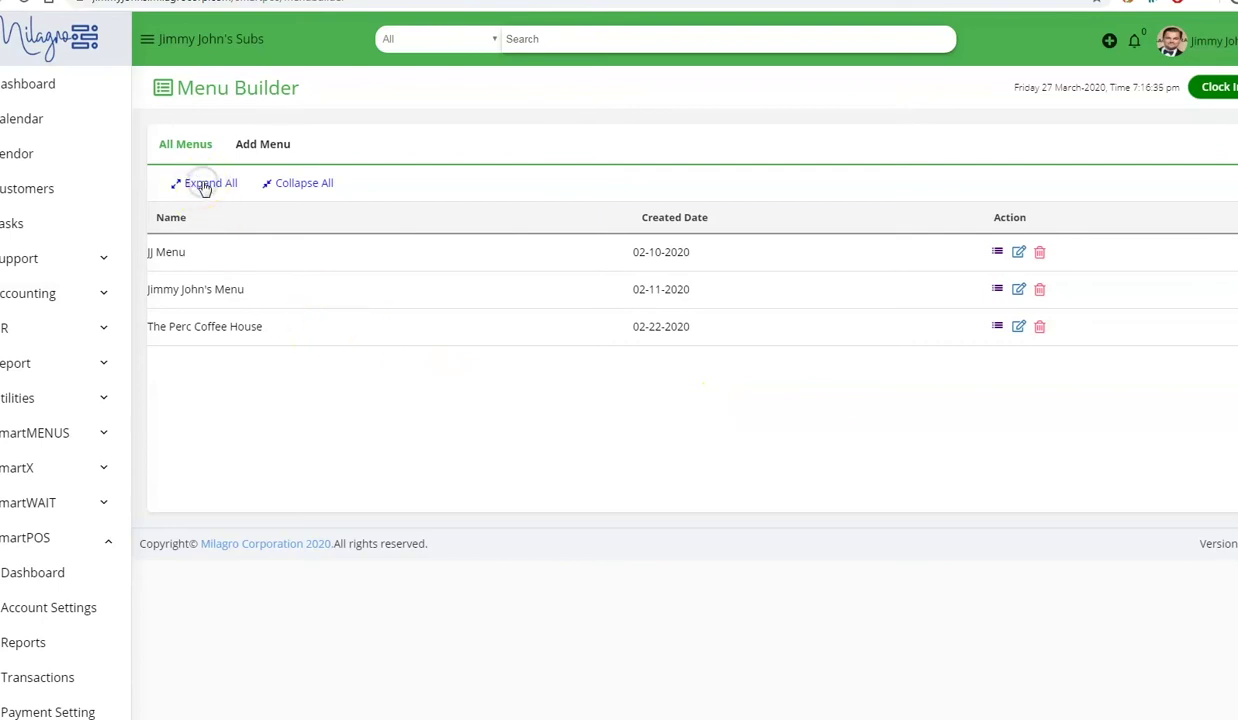
left_click(262, 145)
left_click(328, 212)
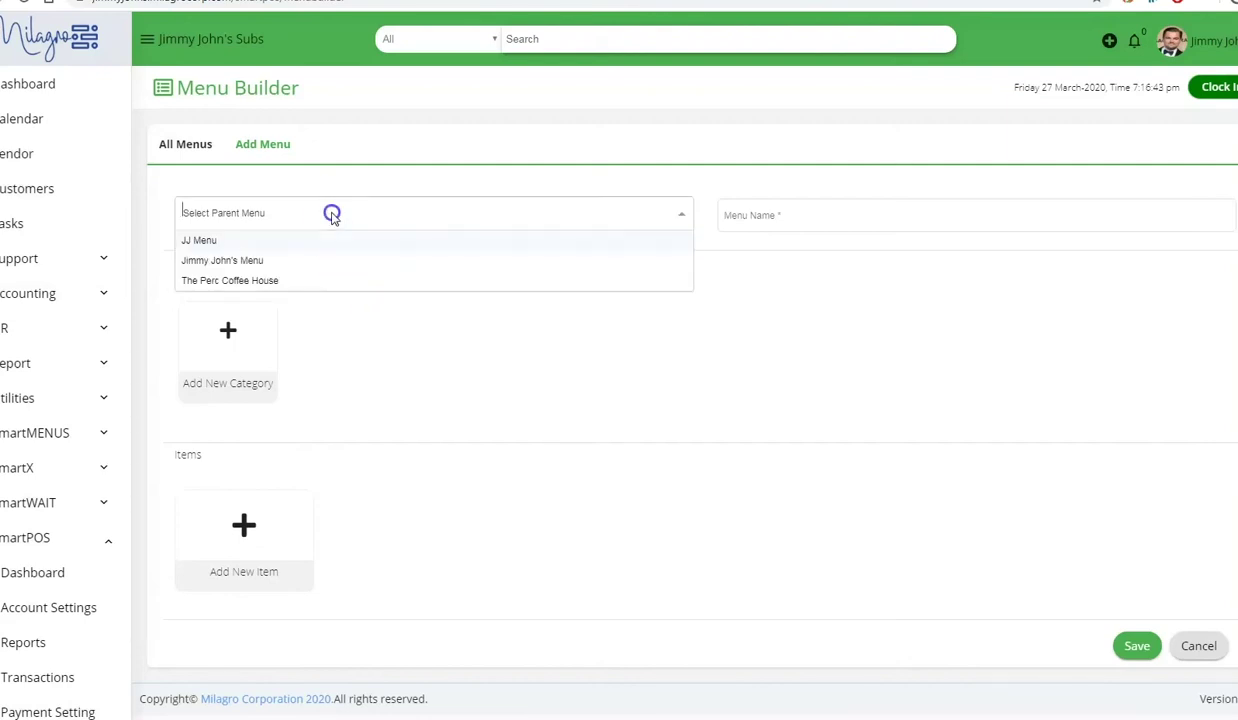
left_click(314, 246)
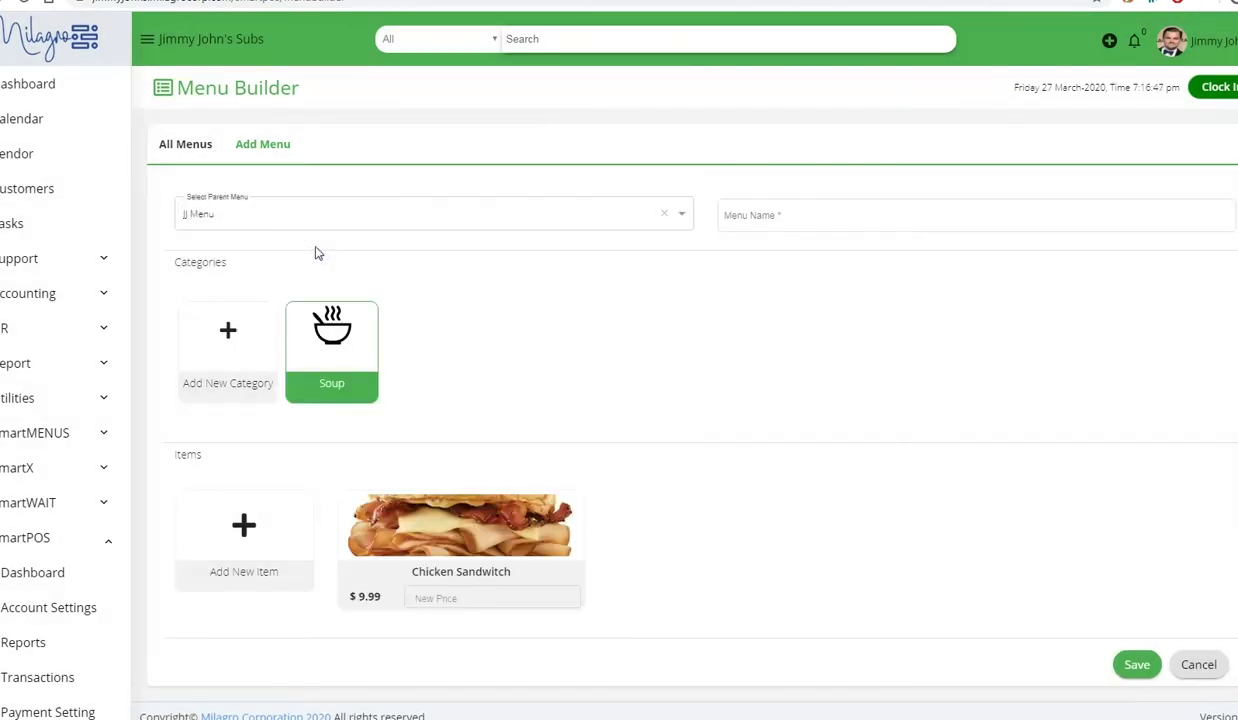
left_click(318, 222)
left_click(290, 266)
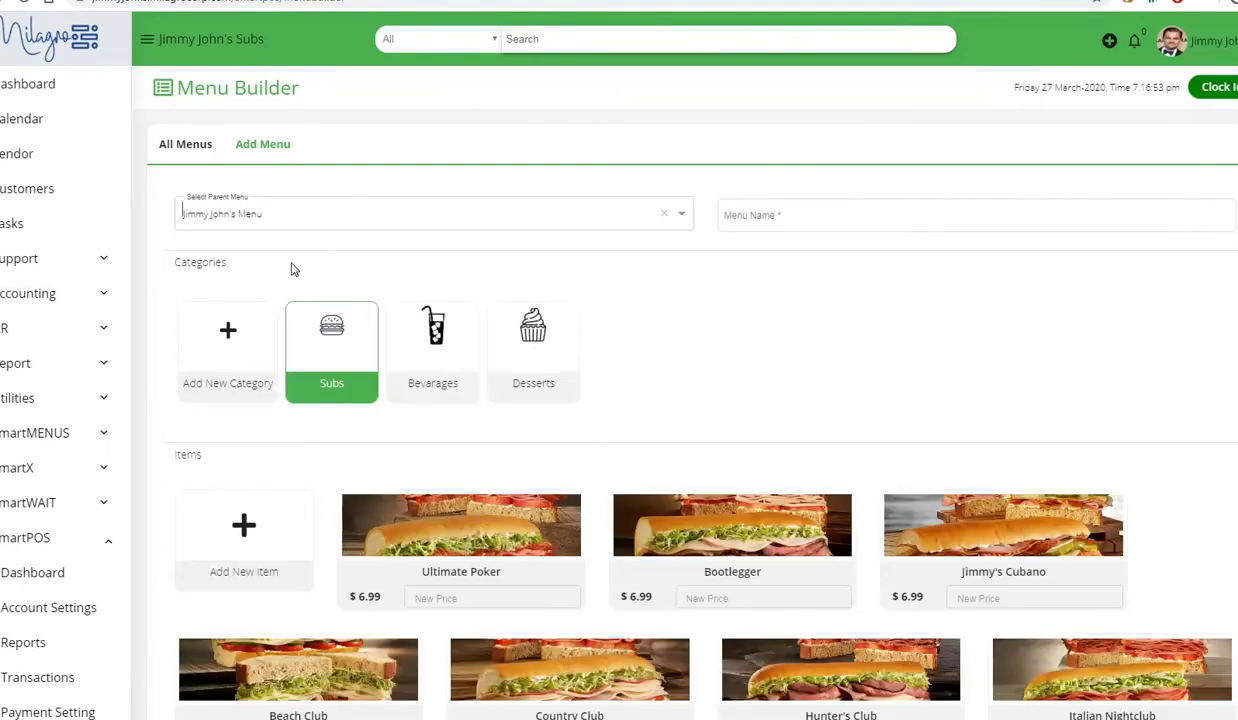
left_click(330, 264)
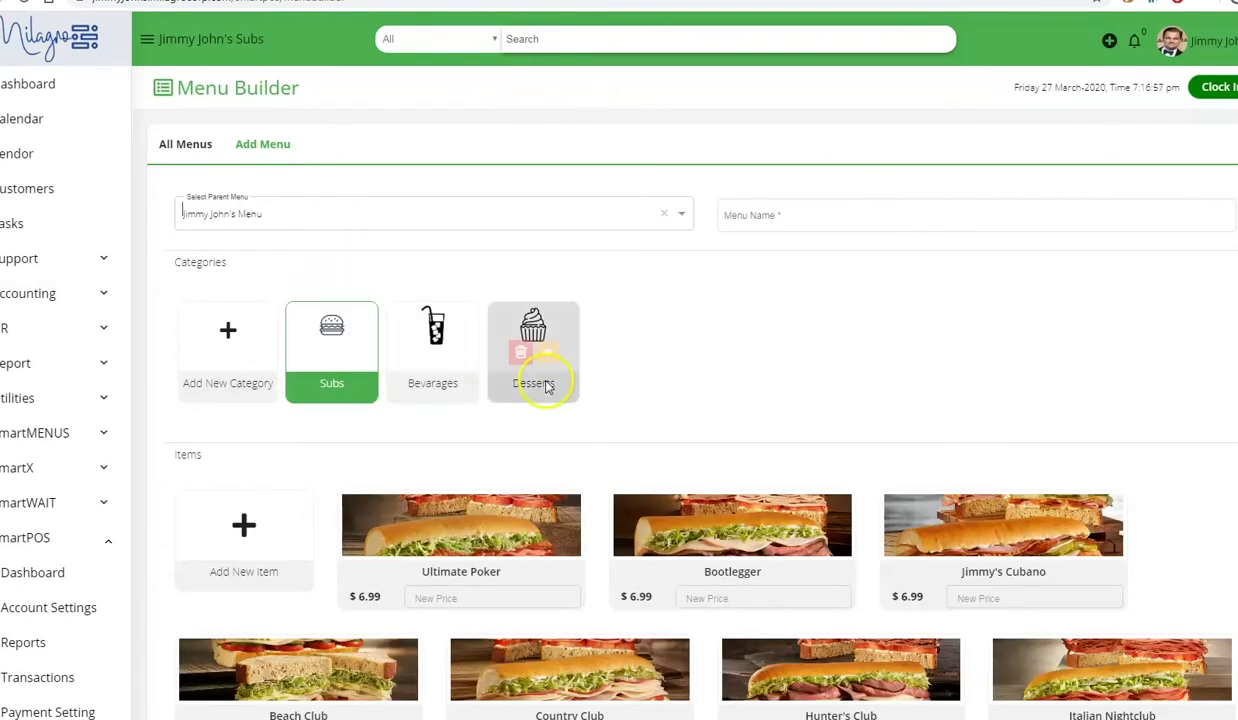
scroll(540, 375, "down", 1)
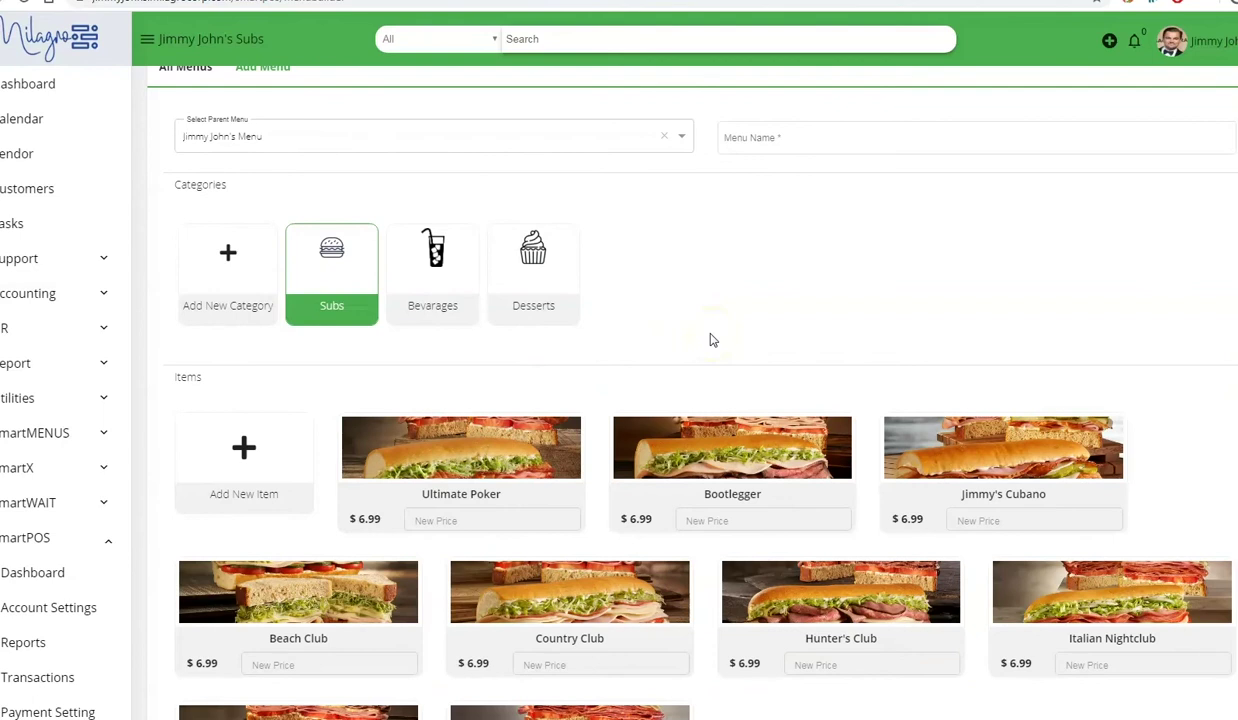
left_click(793, 138)
left_click(793, 138)
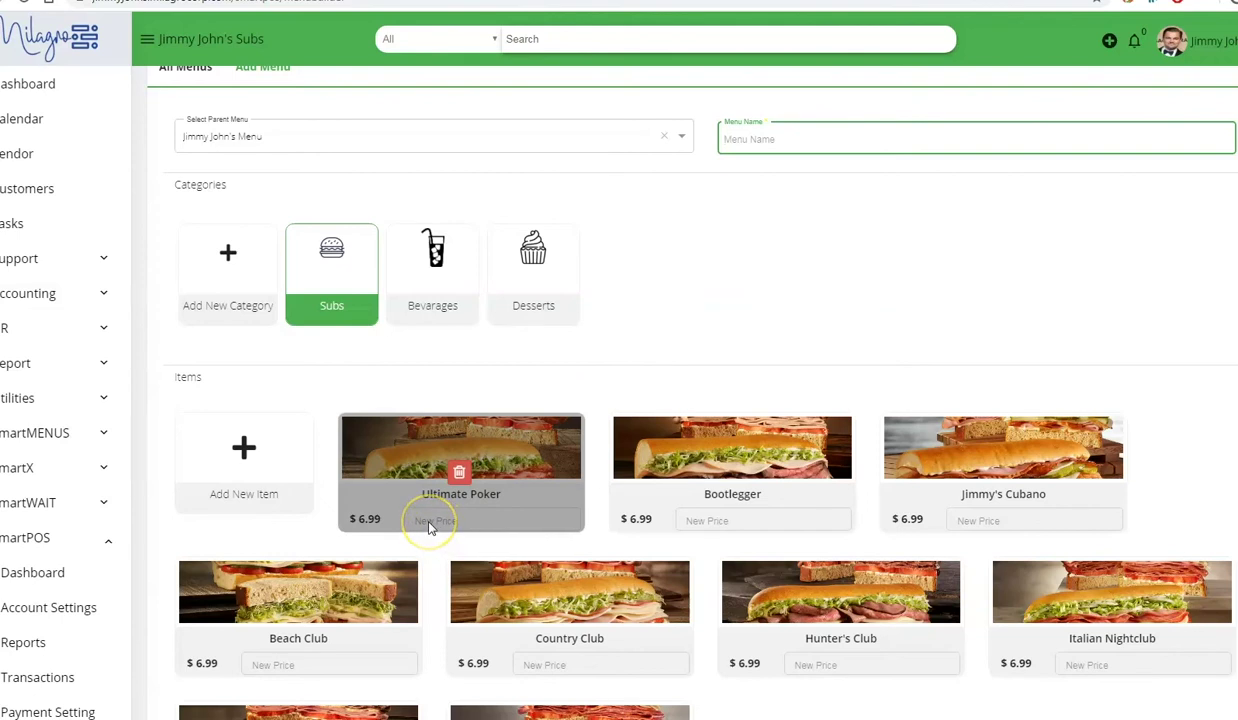
- Check the New Price fields, then view Bevarages and Desserts (Cookie $1.65, Jimmy Chips $1.45)
left_click(427, 526)
left_click(434, 524)
left_click(438, 522)
mouse_move(718, 472)
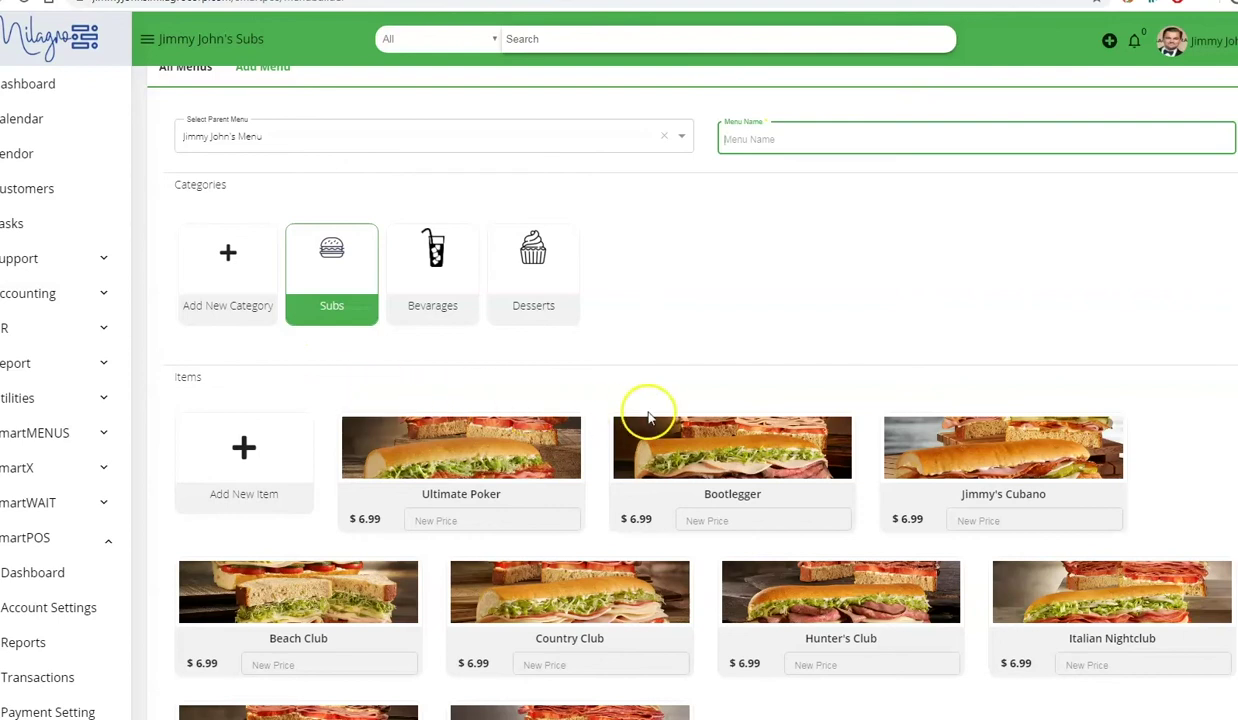
mouse_move(630, 434)
left_click(444, 276)
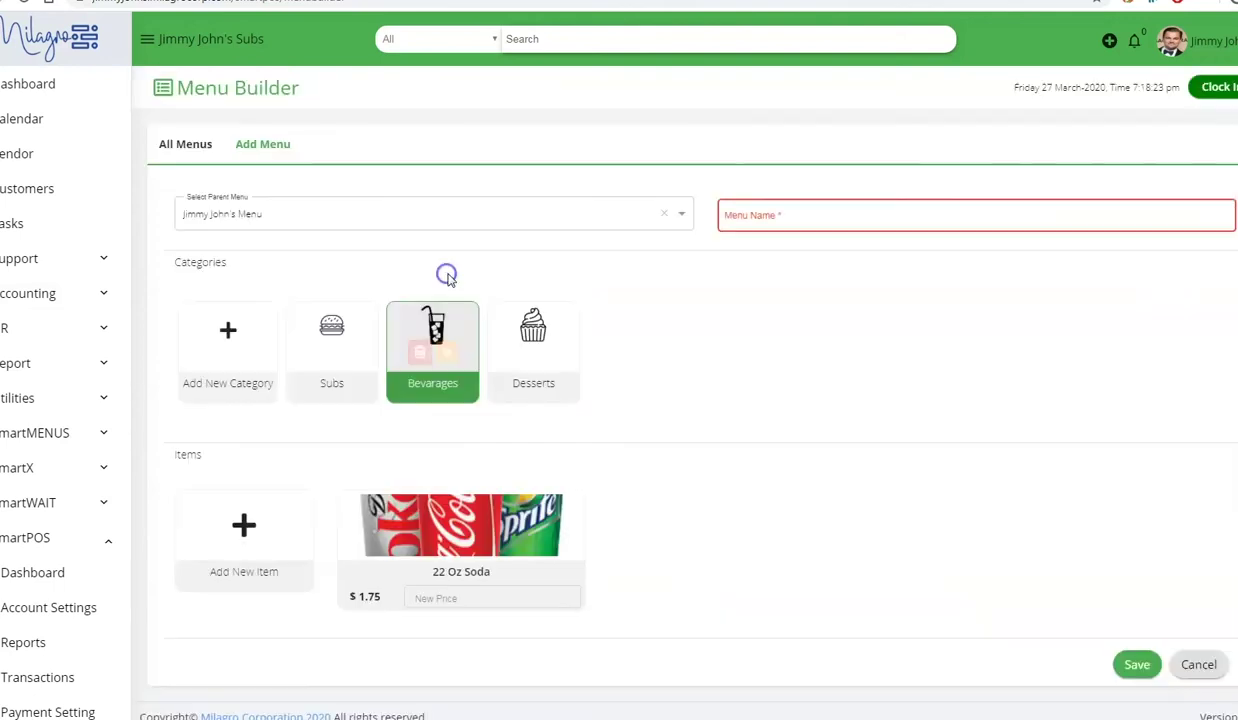
left_click(530, 365)
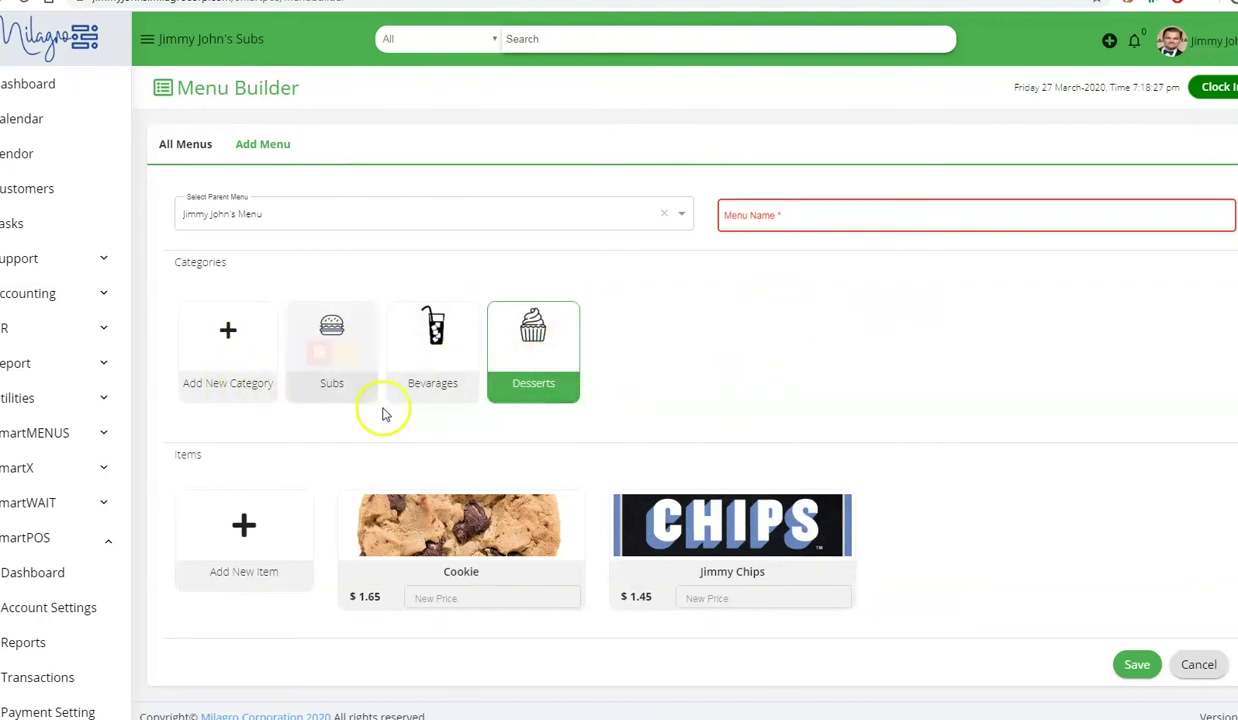
mouse_move(355, 368)
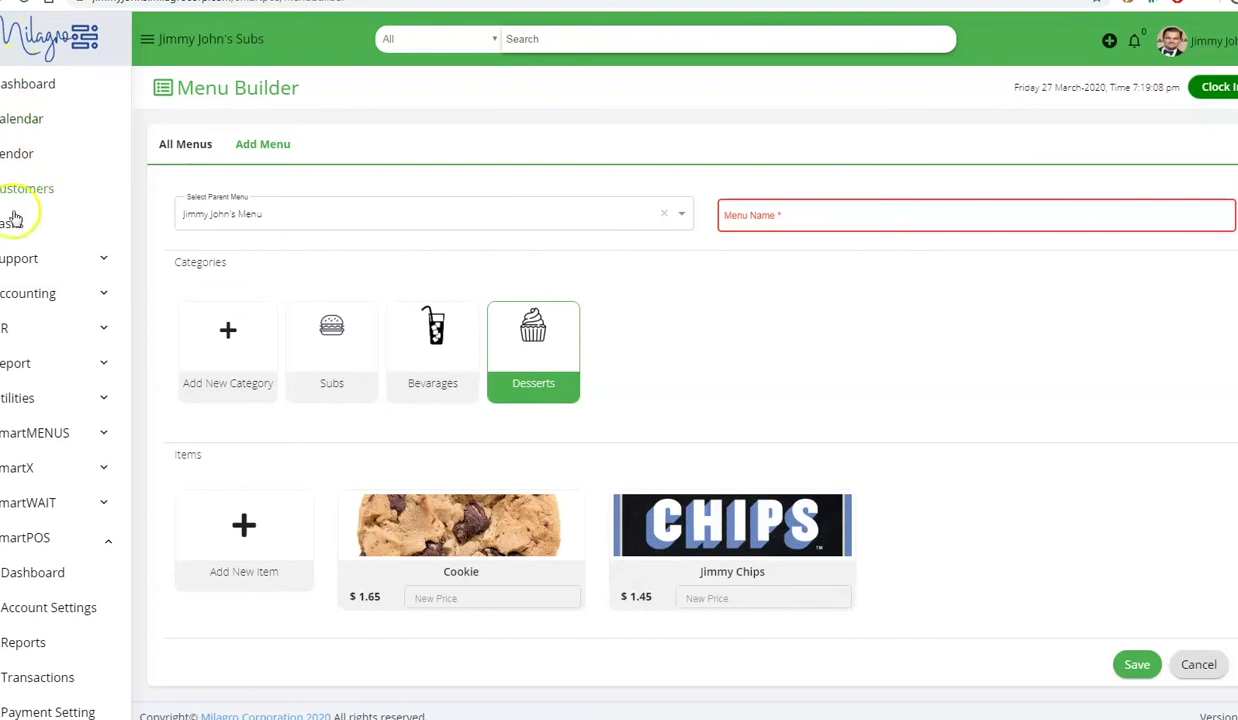
- In Locations & Markets, show a location's POS devices and add a third POS device
left_click(22, 400)
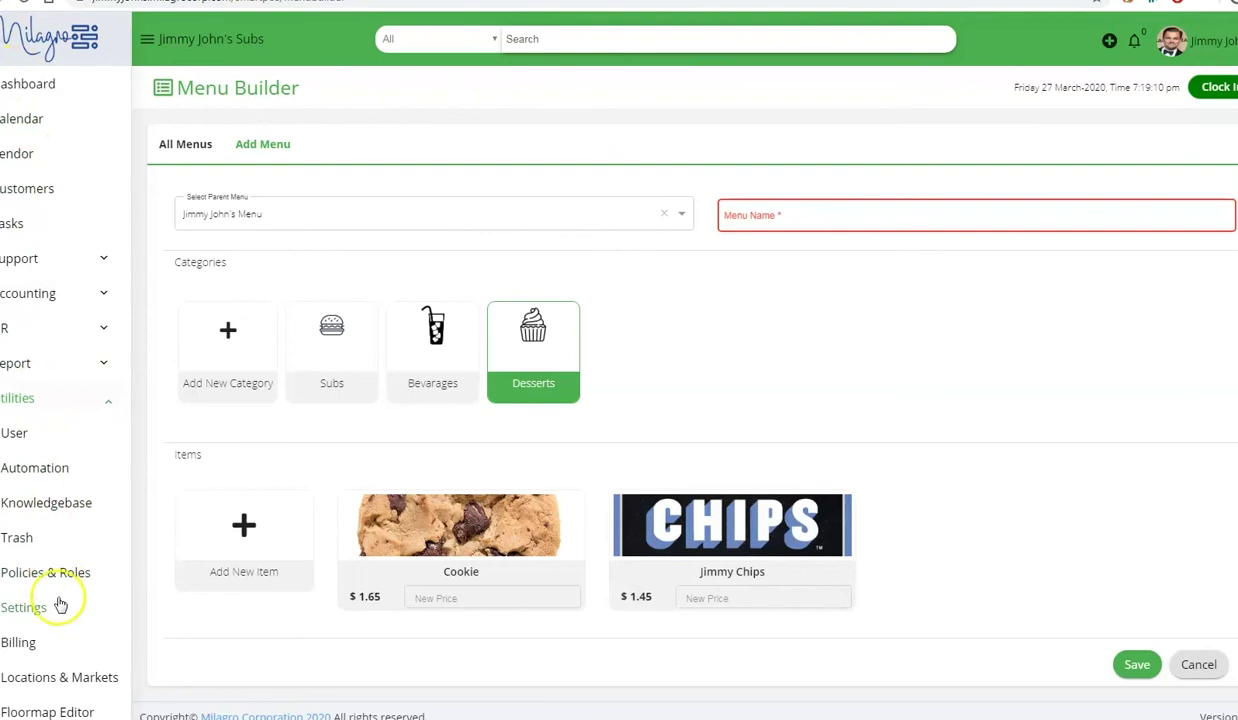
left_click(53, 688)
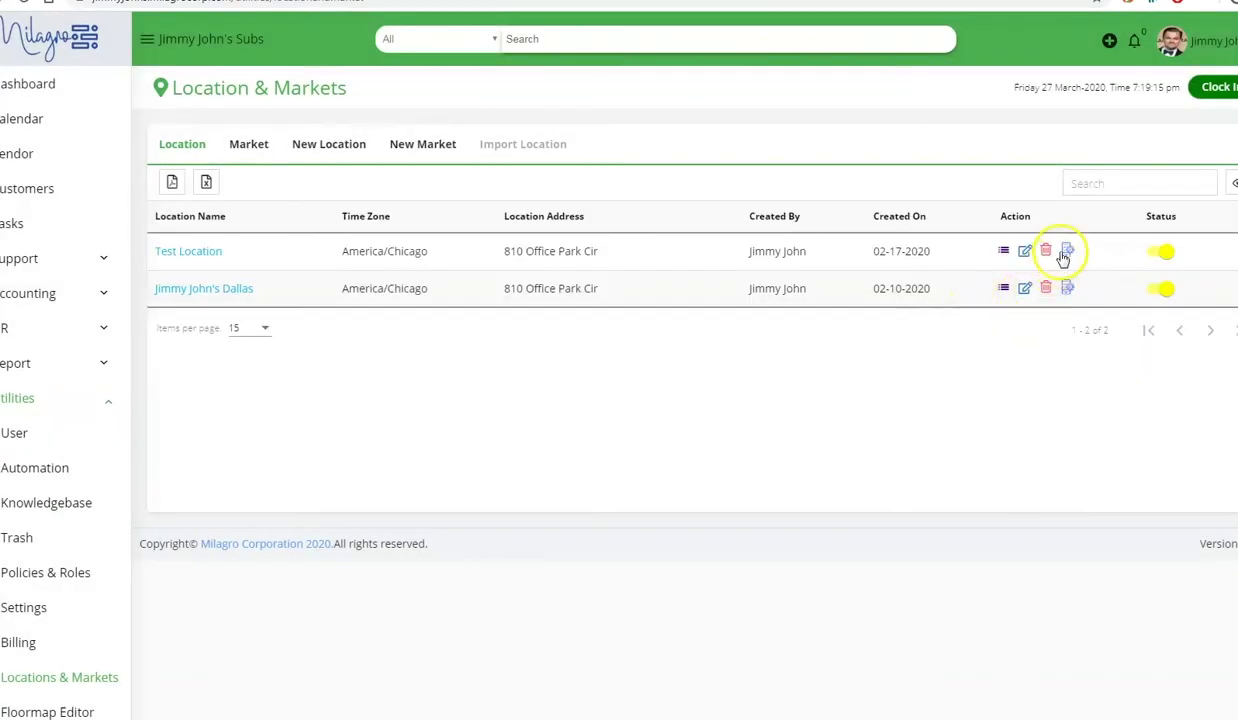
left_click(1067, 289)
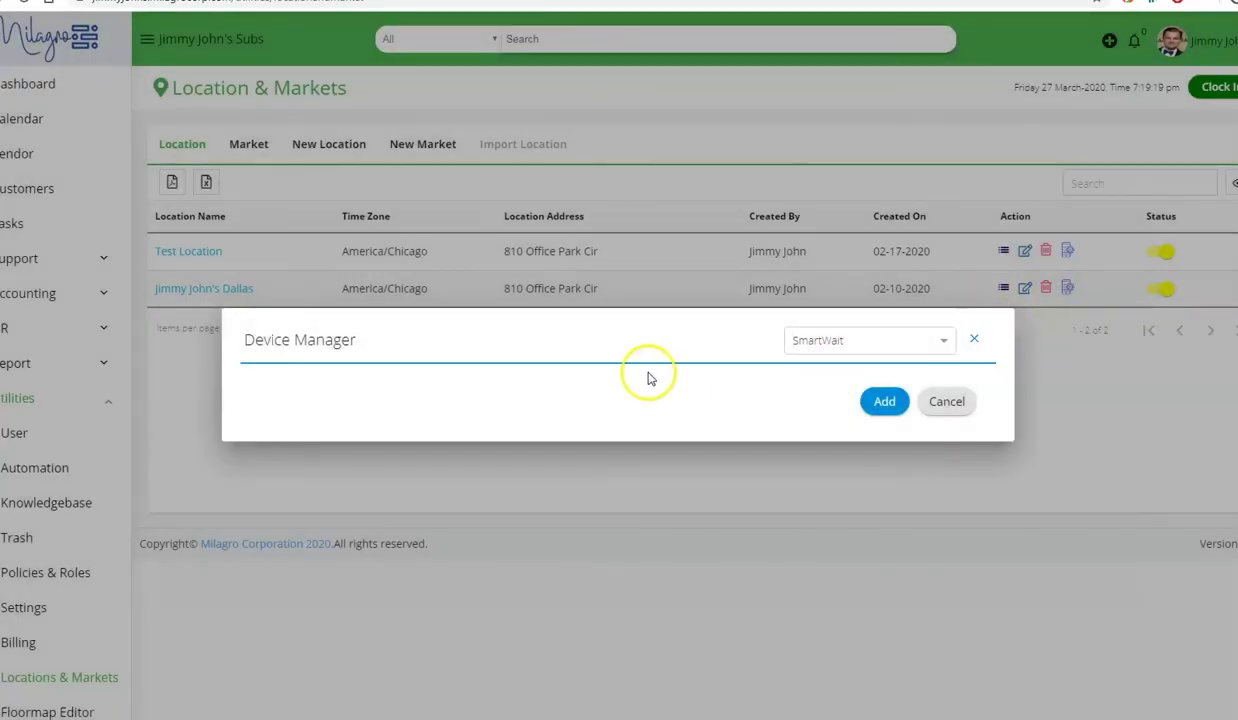
left_click(849, 341)
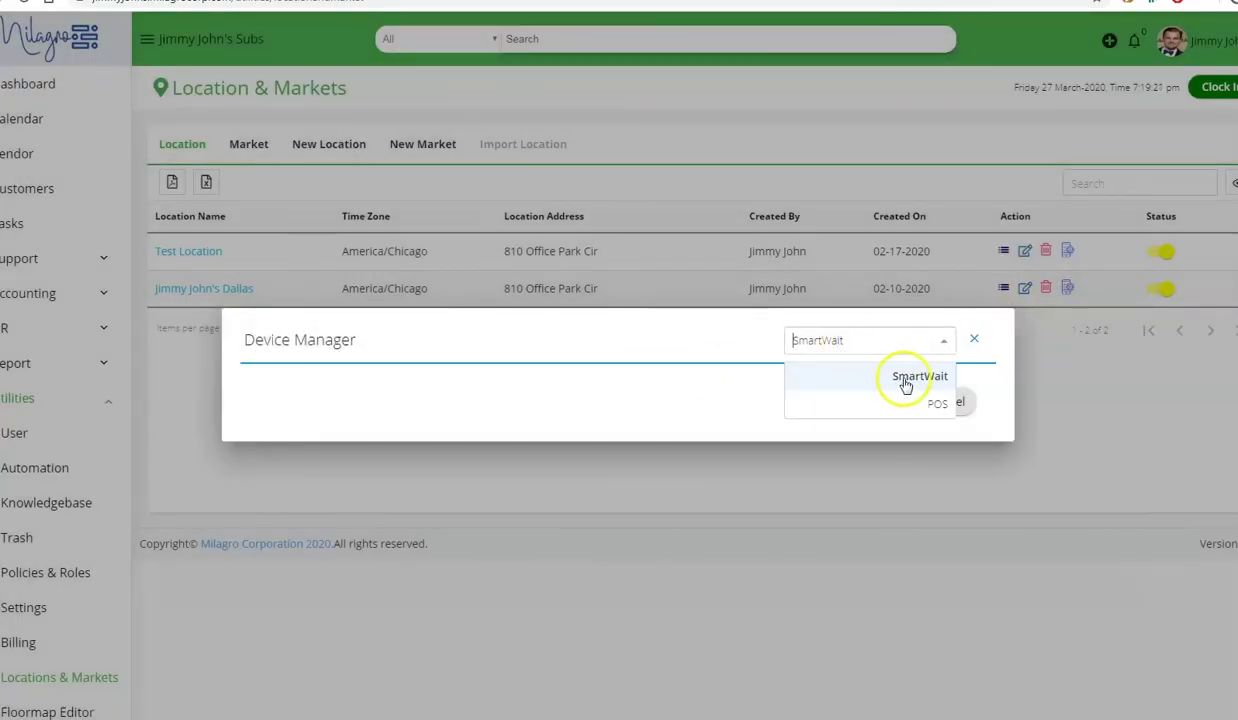
left_click(928, 408)
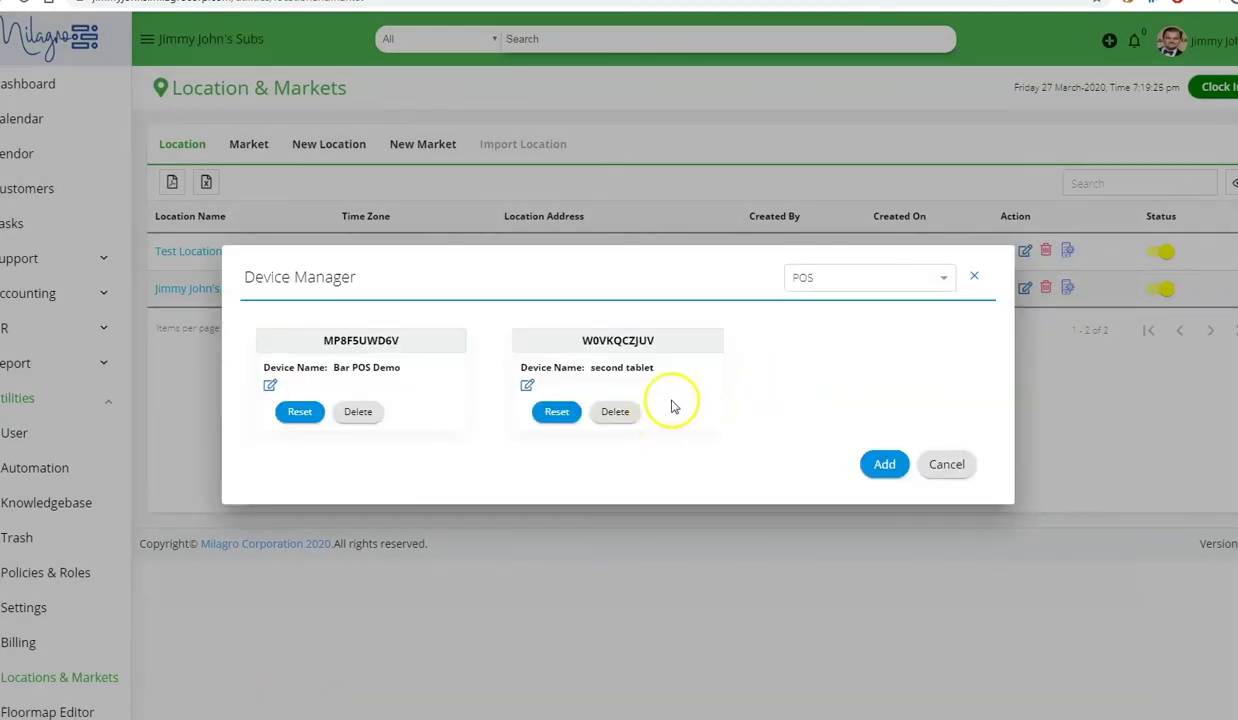
left_click(883, 468)
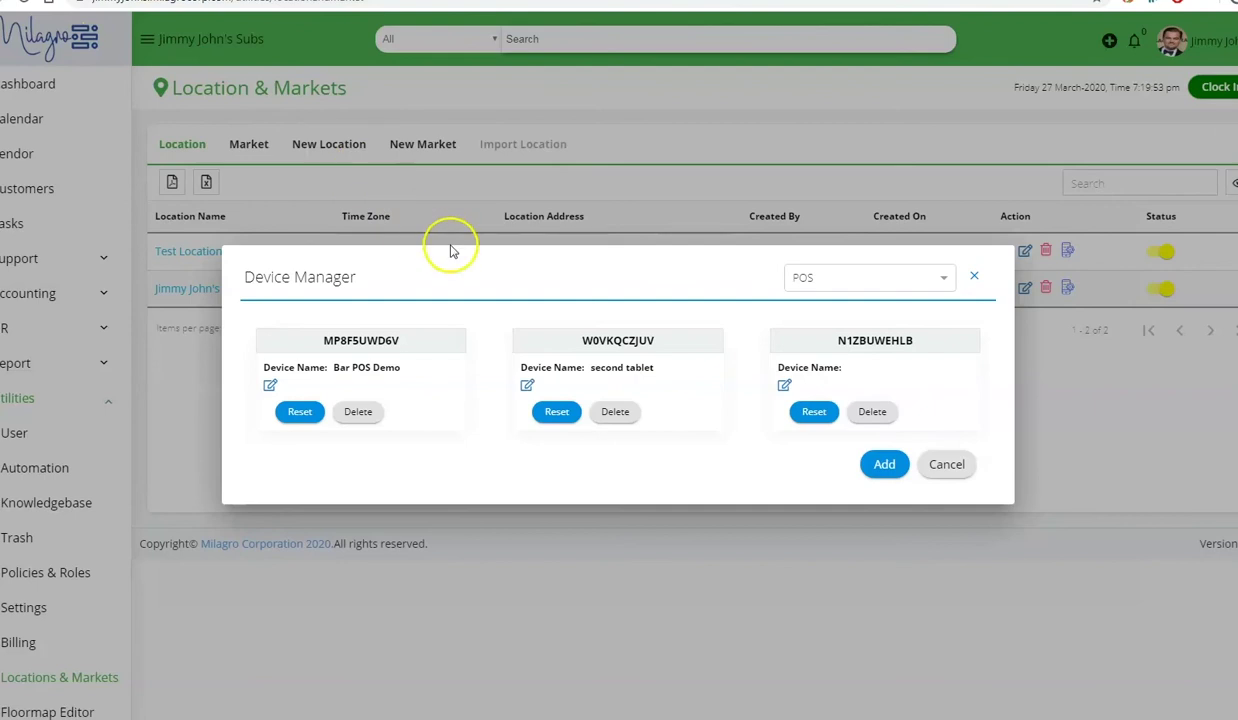
left_click(560, 424)
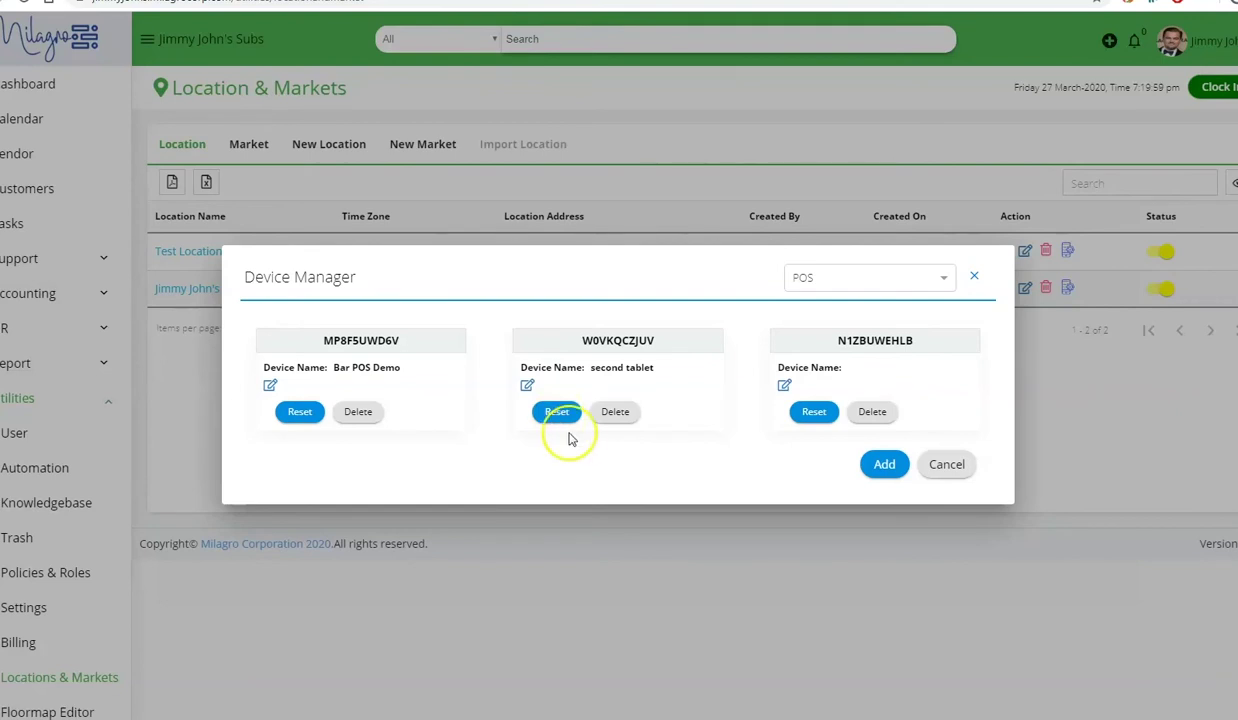
- Show the tablet's Quick Service screen with Burger items like Burger at $32.49
left_click(568, 426)
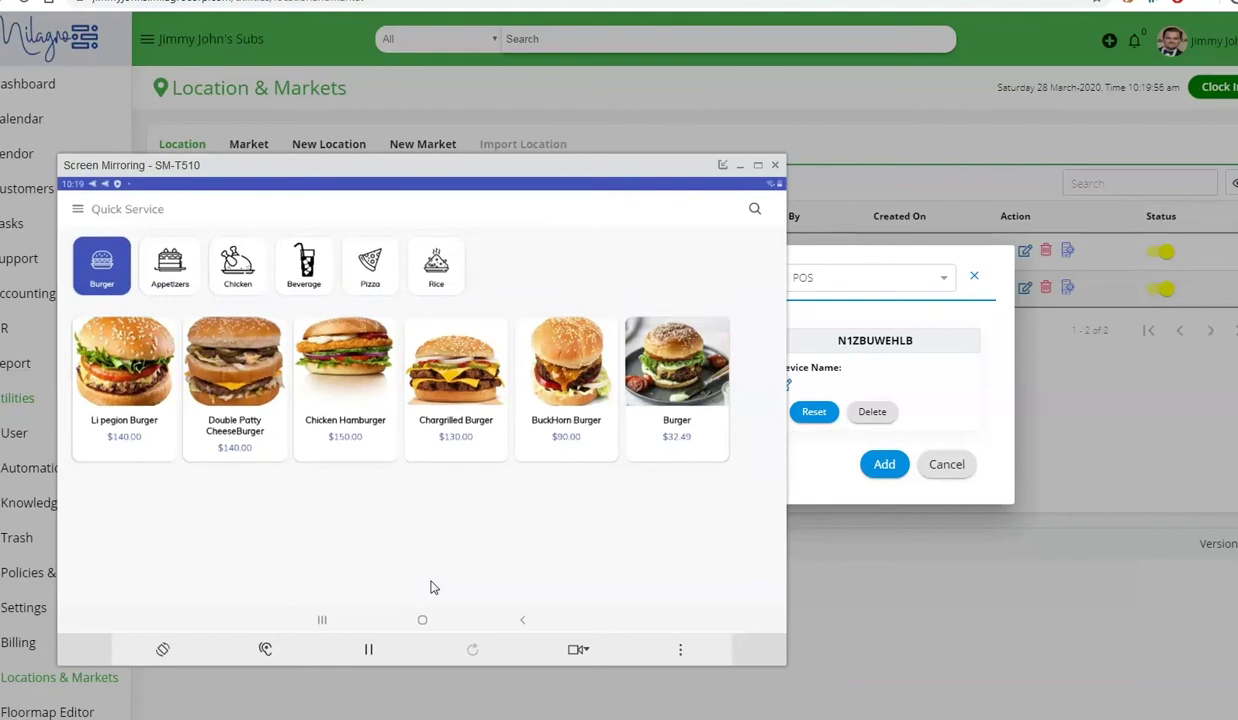
- Search the POS menu for 'buc' to list only BuckHorn Burger, then clear the search
left_click(310, 265)
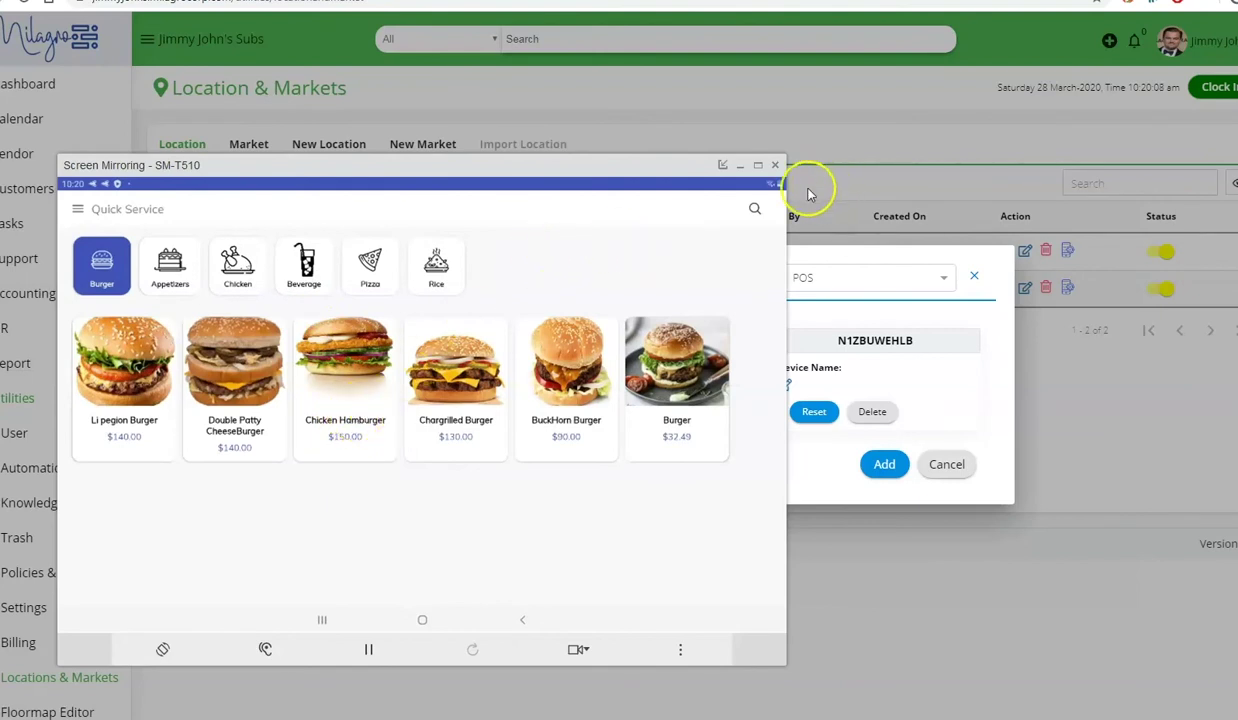
left_click(736, 222)
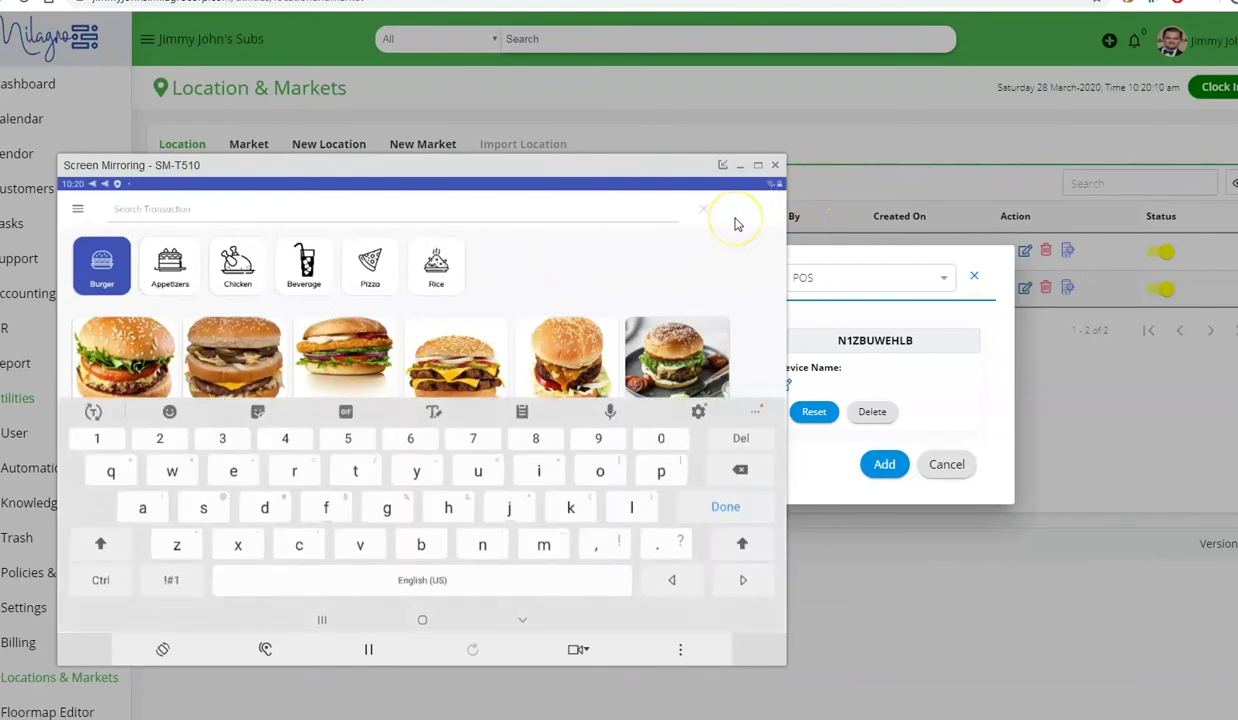
type("bu")
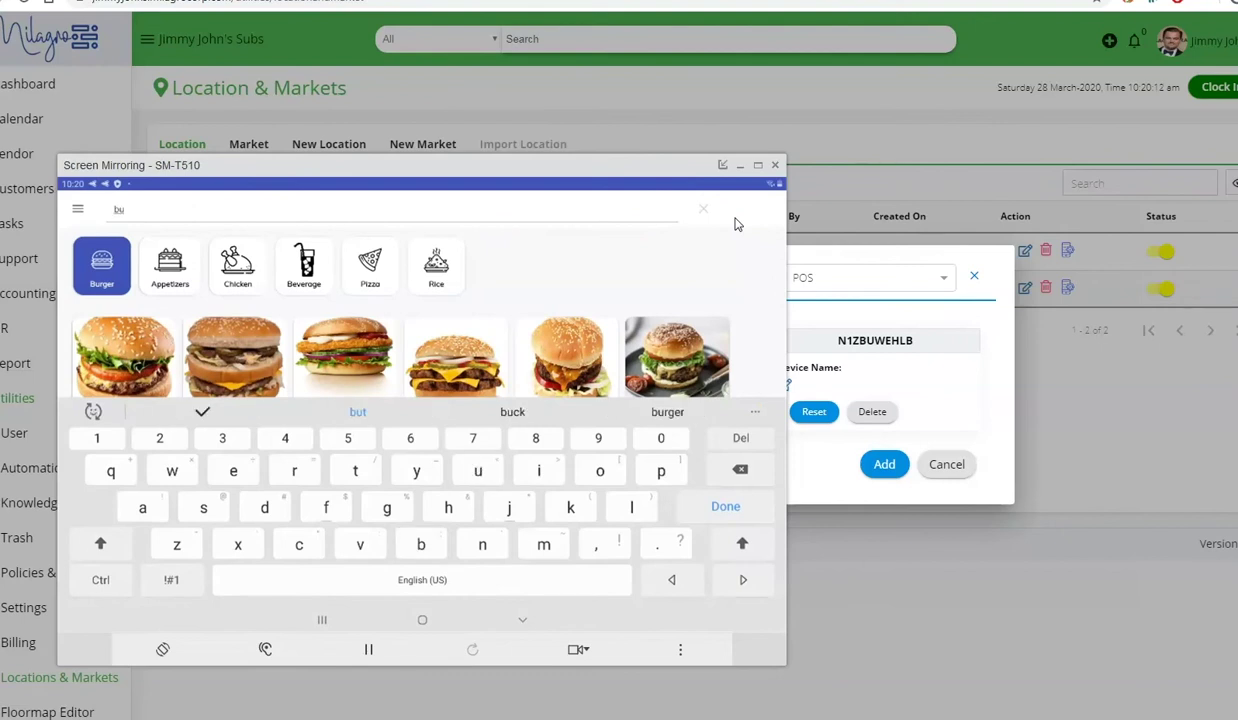
type("c")
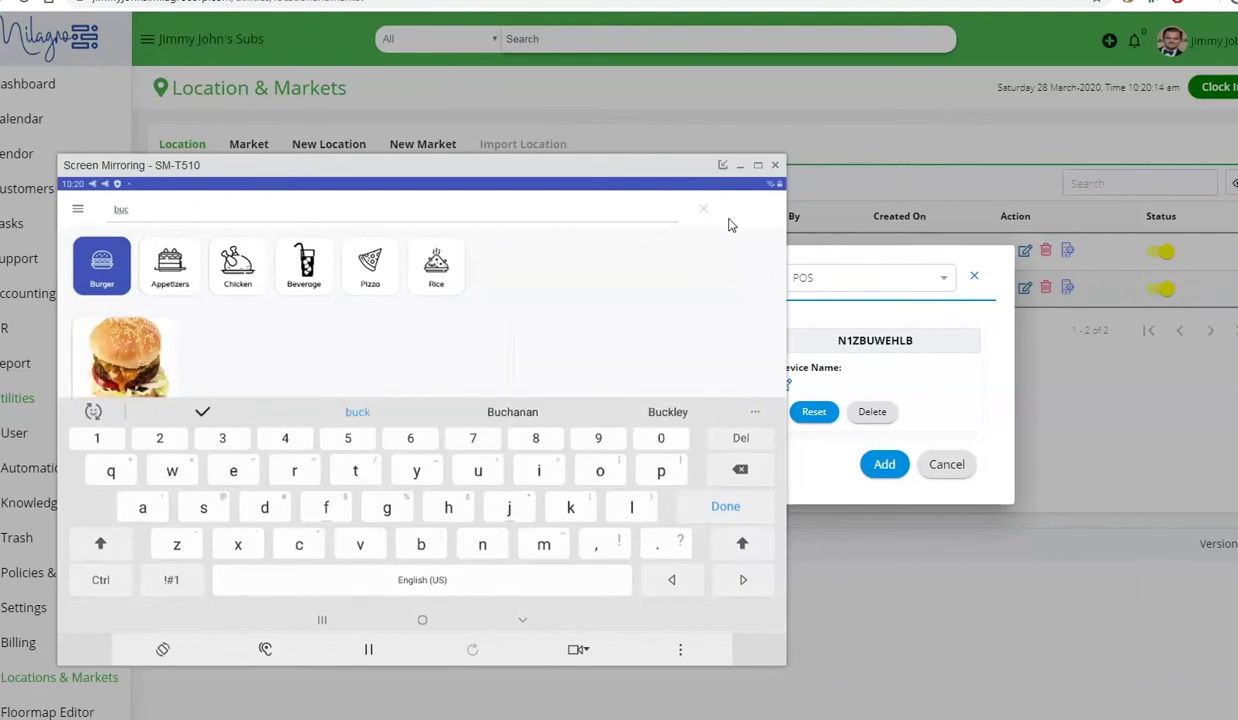
left_click(746, 227)
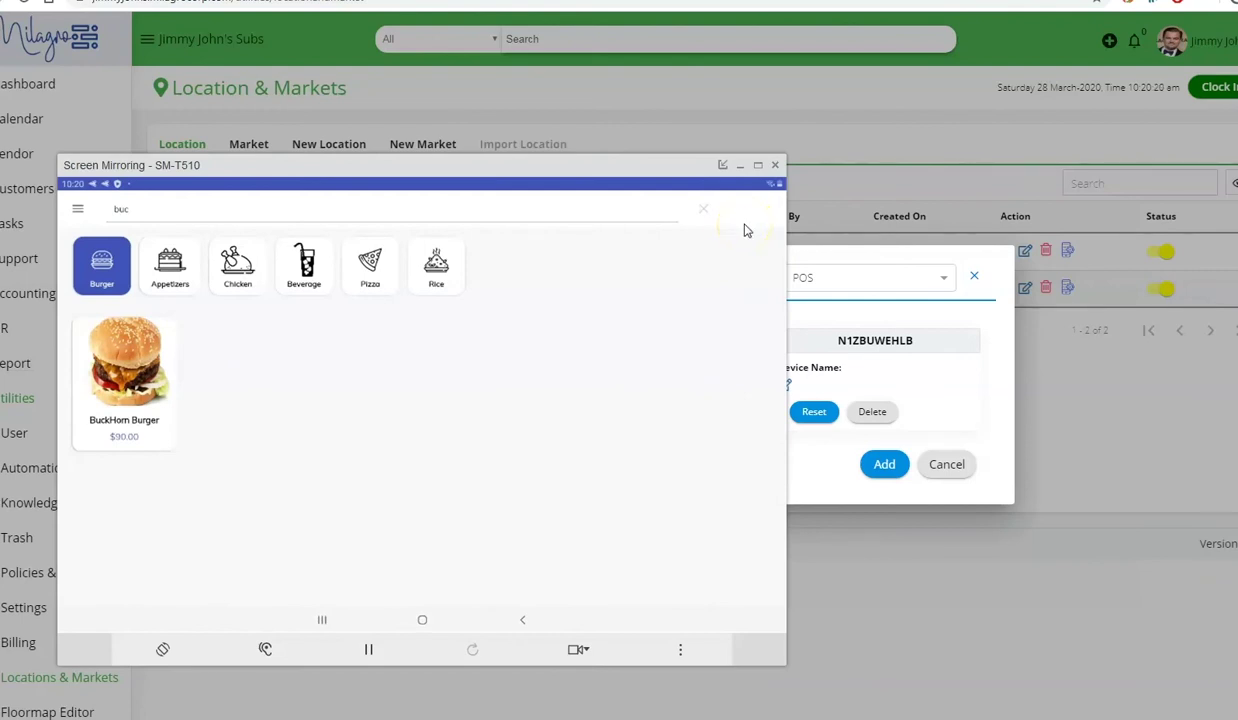
left_click(102, 138)
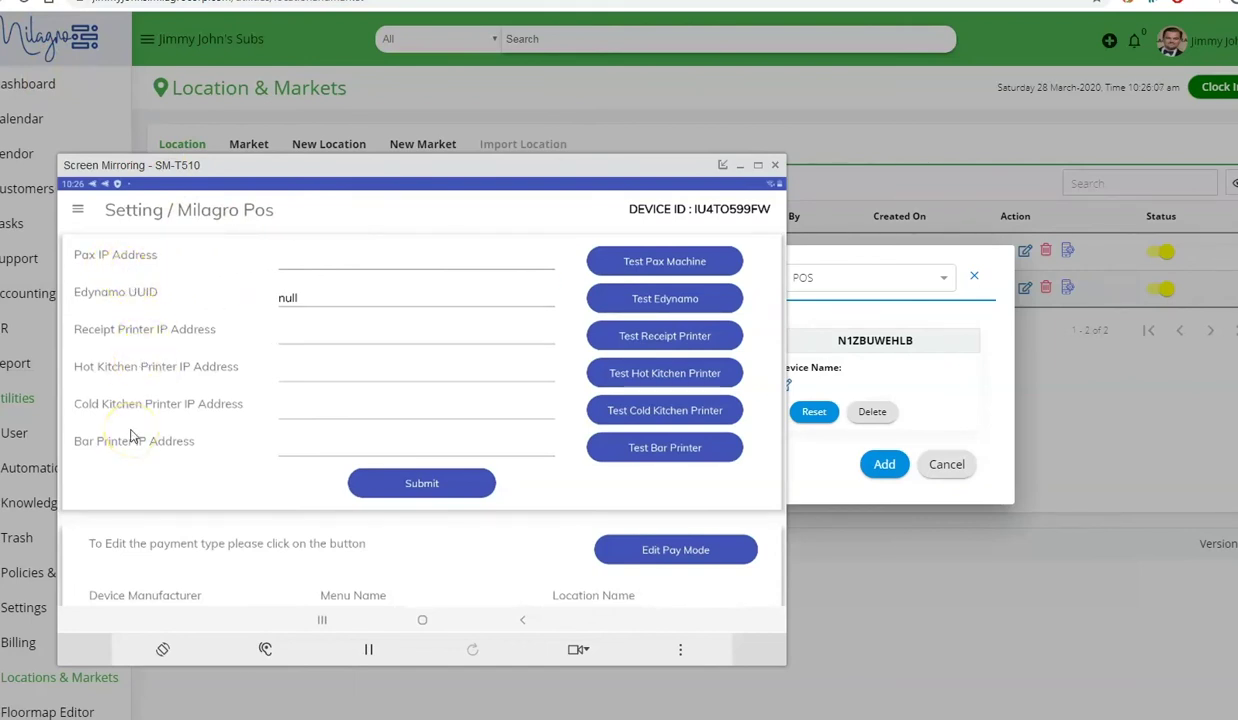
- Submit the Pax and printer IP settings and bring up the app's navigation drawer
scroll(130, 437, "down", 2)
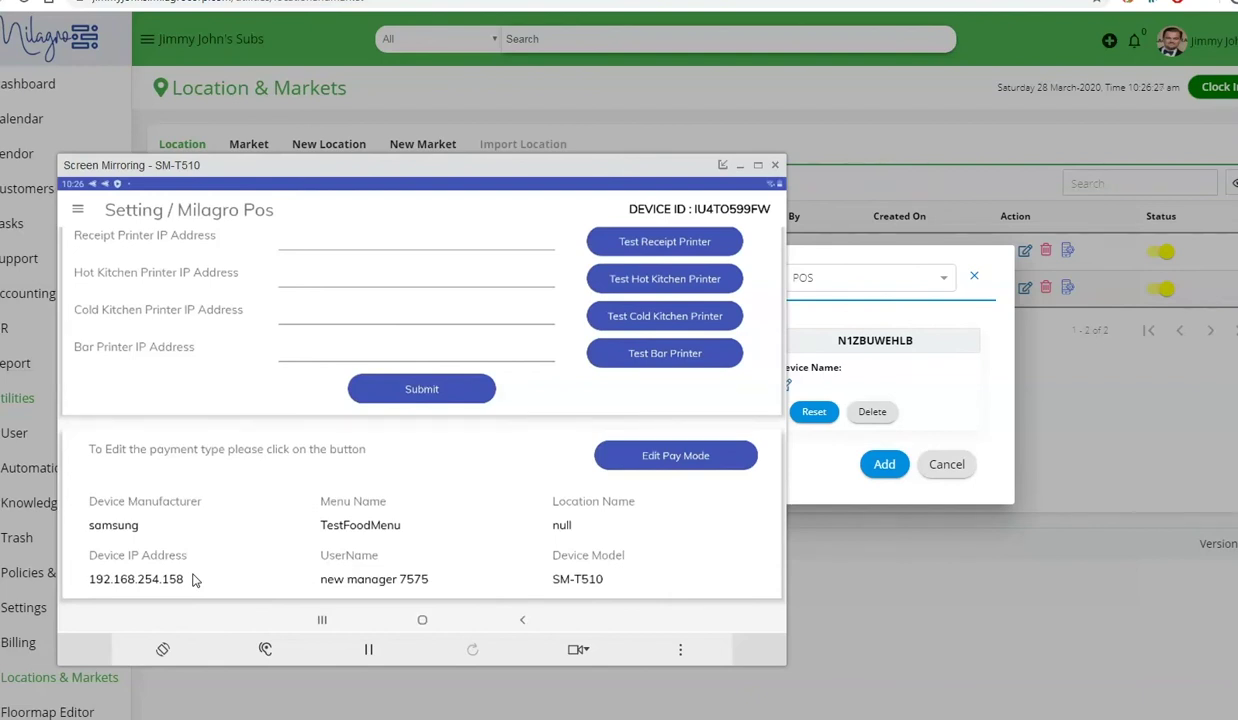
left_click(199, 566)
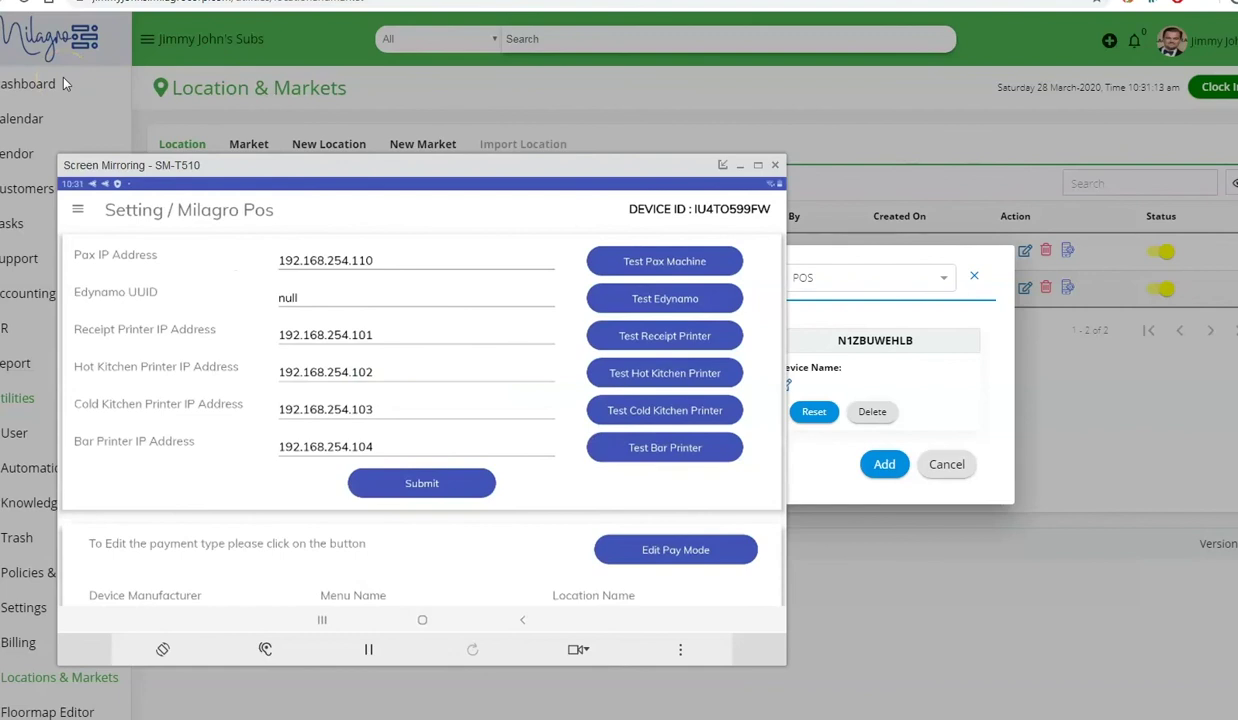
left_click(77, 213)
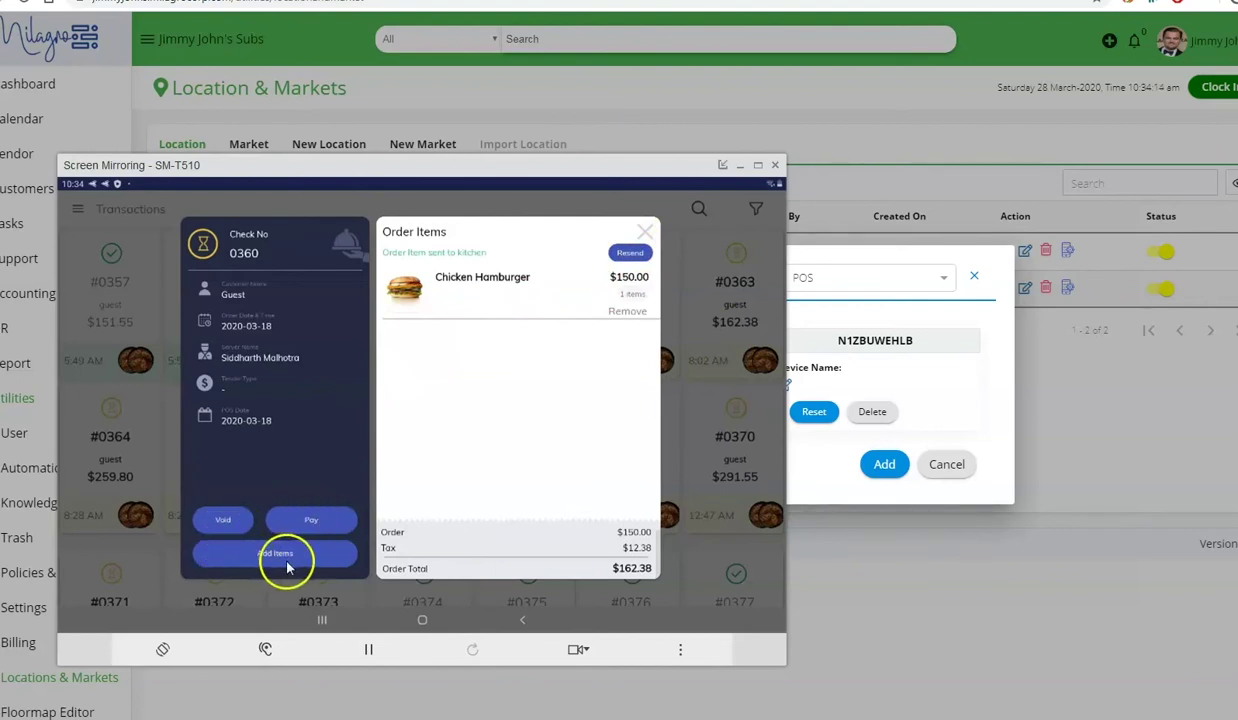
- Close check 0360's order items and search transactions by Check No for 362
left_click(551, 432)
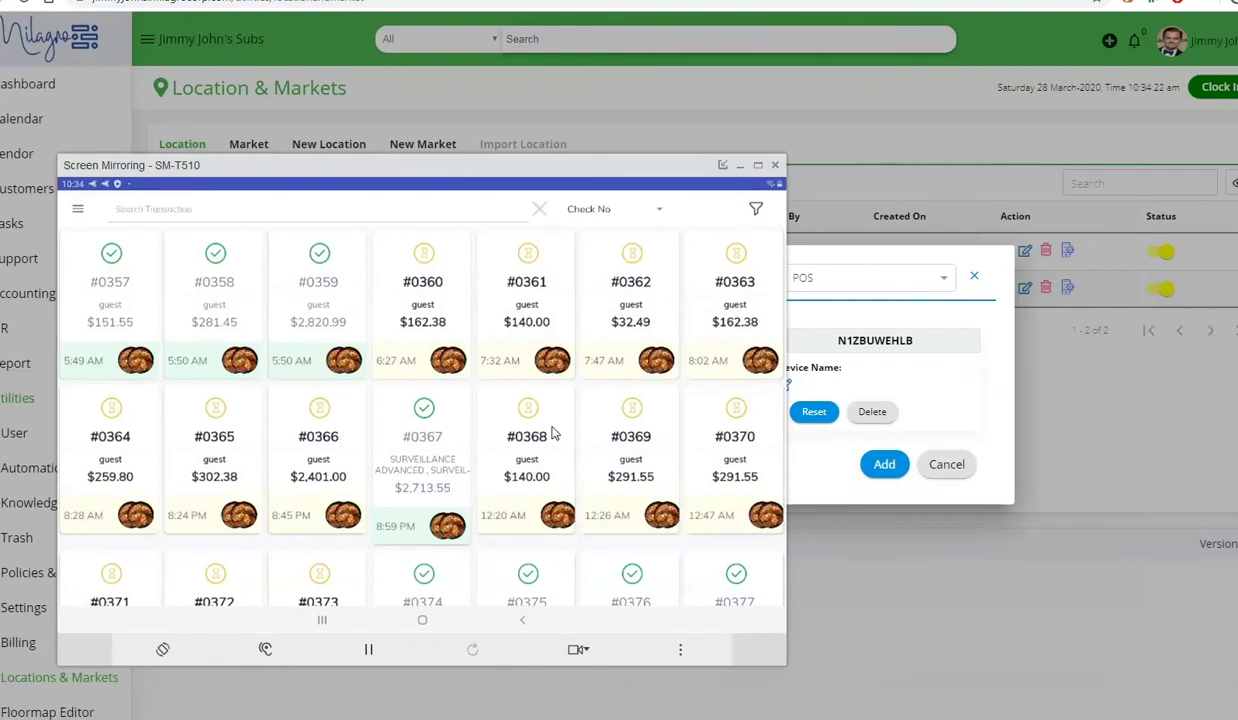
left_click(586, 222)
left_click(603, 214)
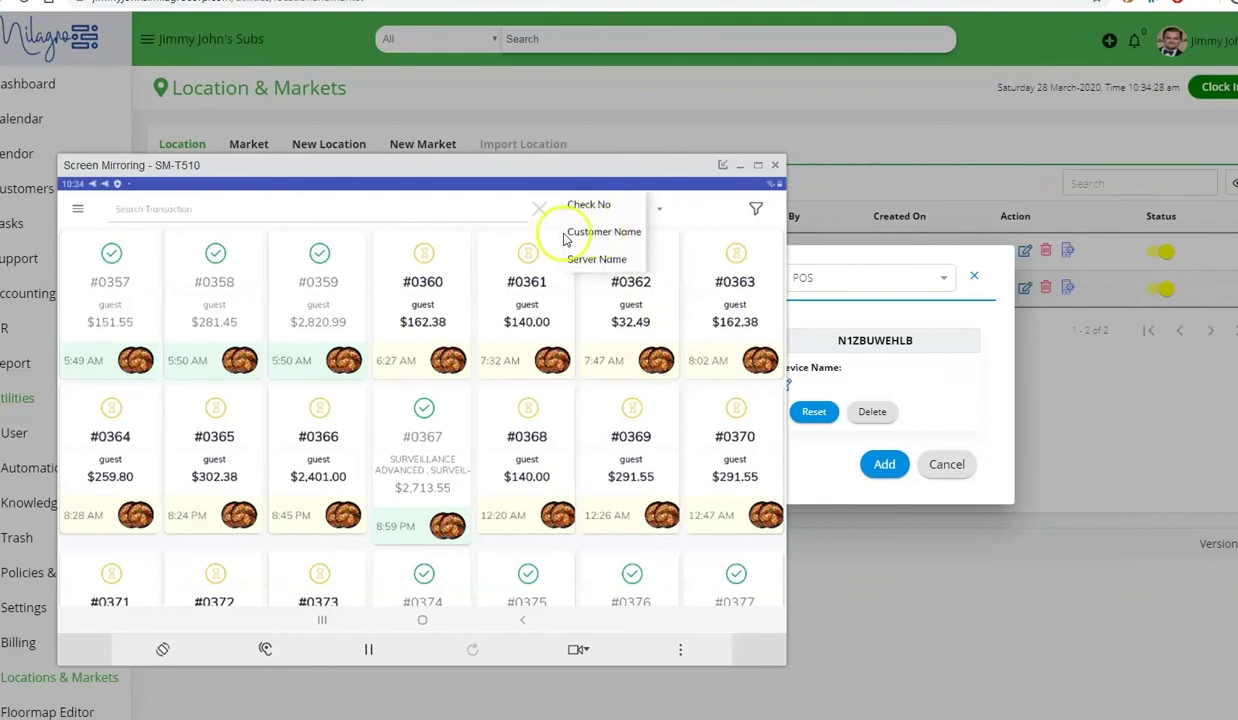
left_click(482, 219)
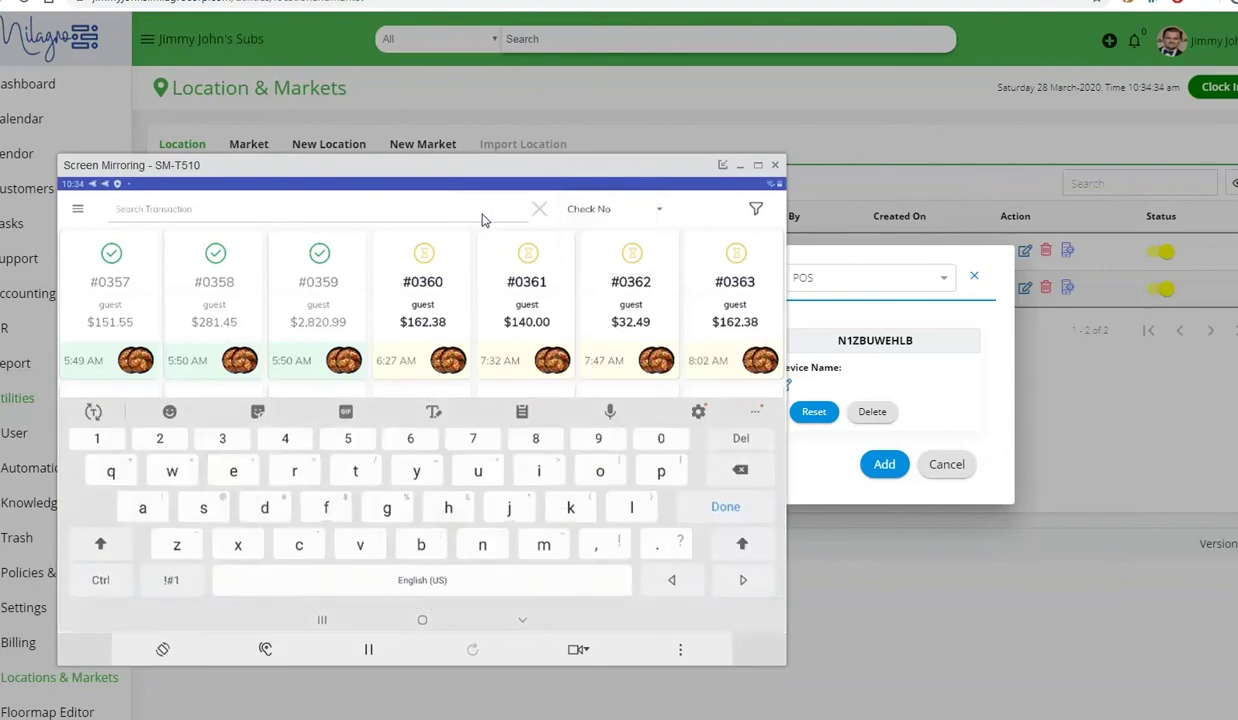
type("362")
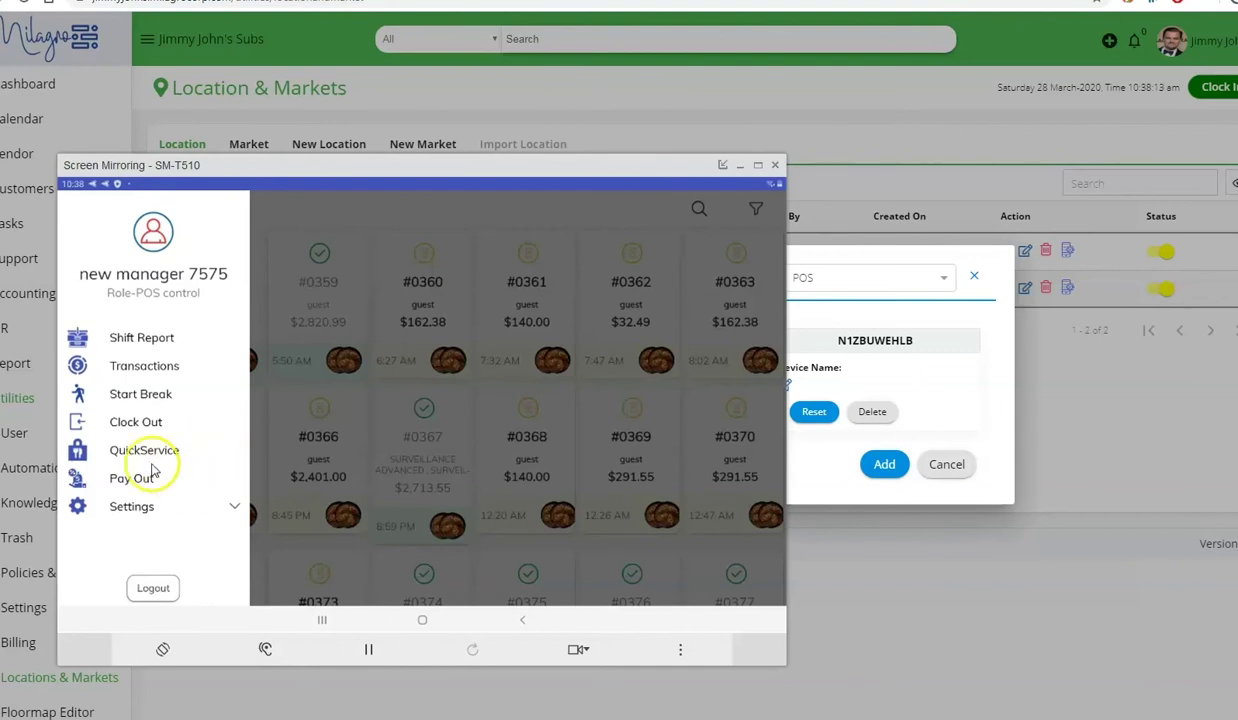
- Switch to the QuickService screen and expand Settings in the side menu
left_click(201, 463)
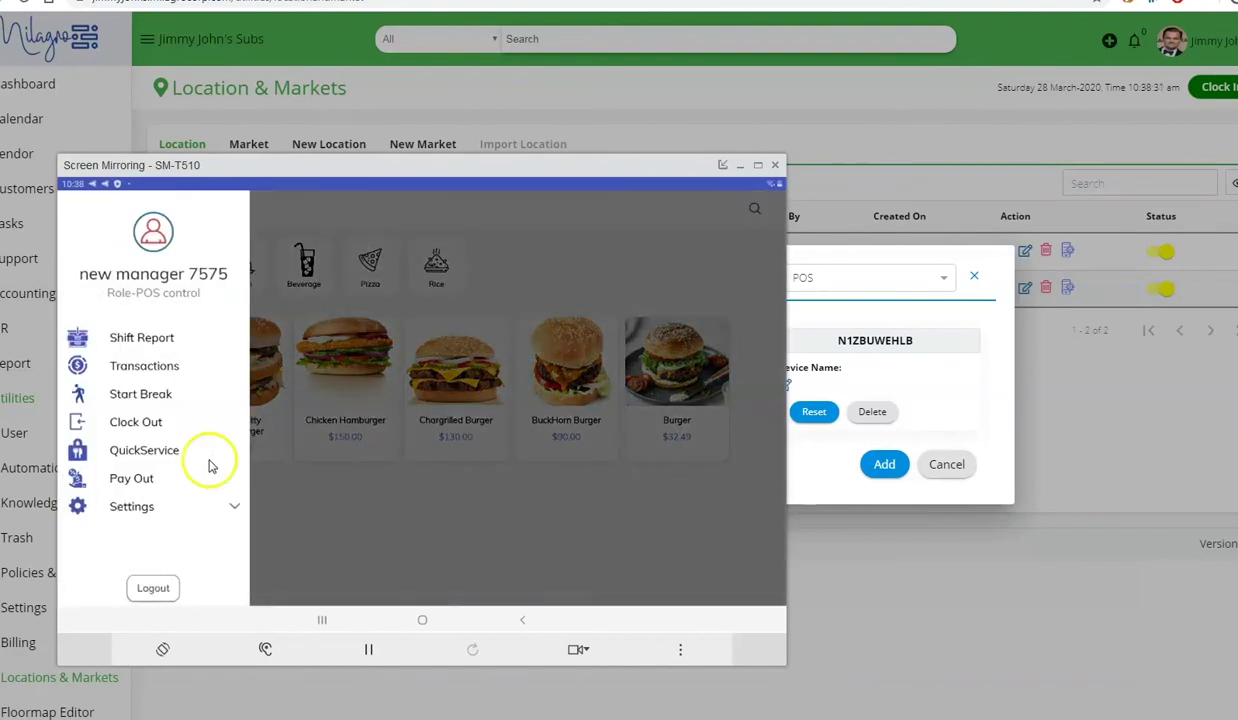
left_click(178, 515)
- Set the device as Table service to show the Smaya Floor table plan
left_click(177, 513)
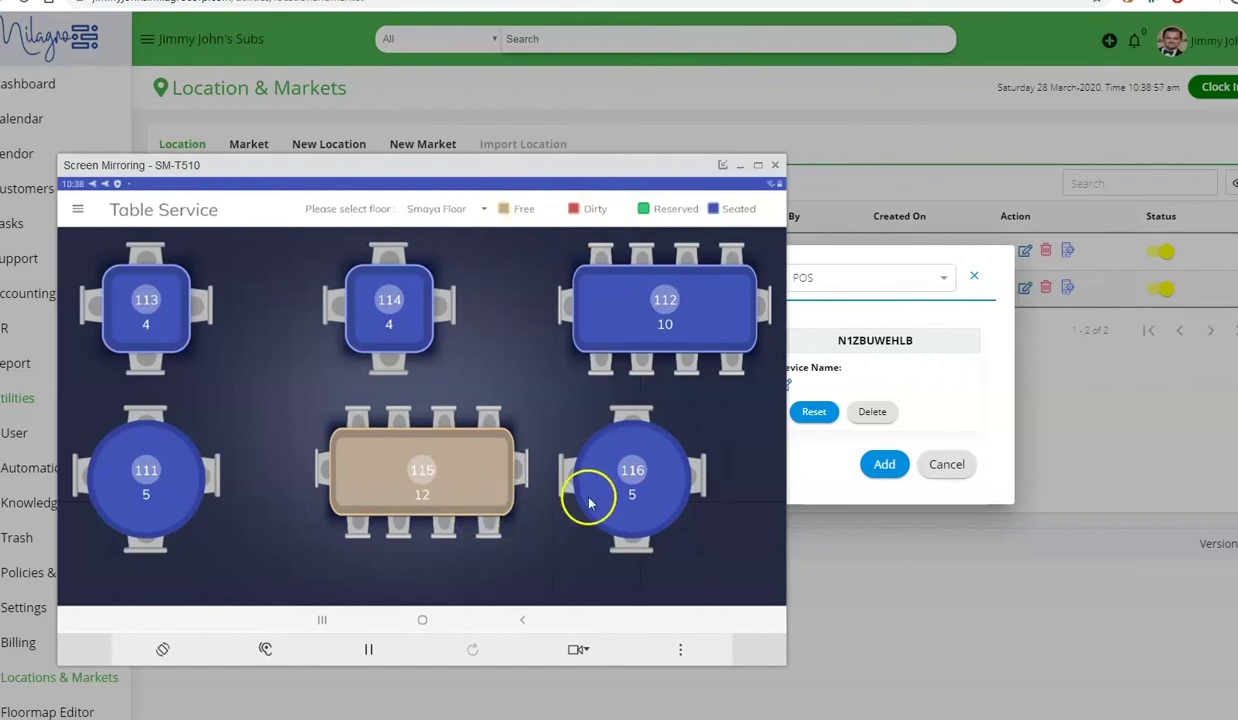
- Review table 116's check 0365 at Pay, then go back to the TableService menu
left_click(644, 513)
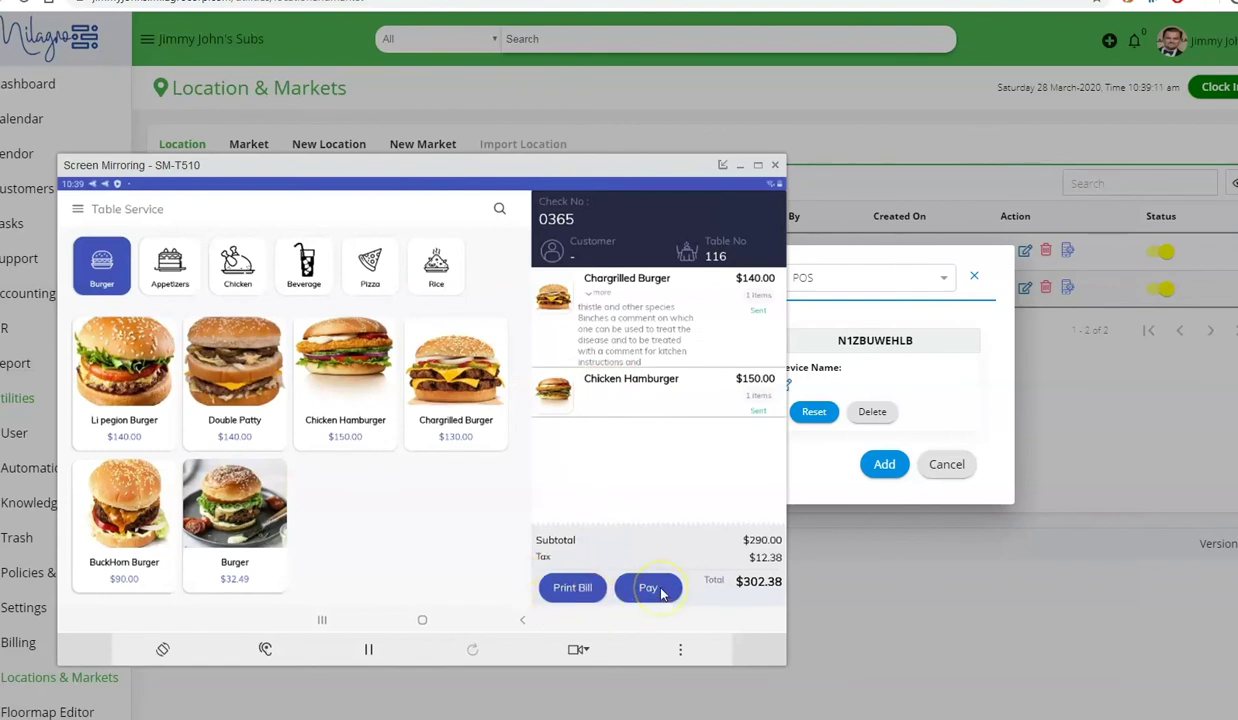
left_click(650, 589)
left_click(77, 209)
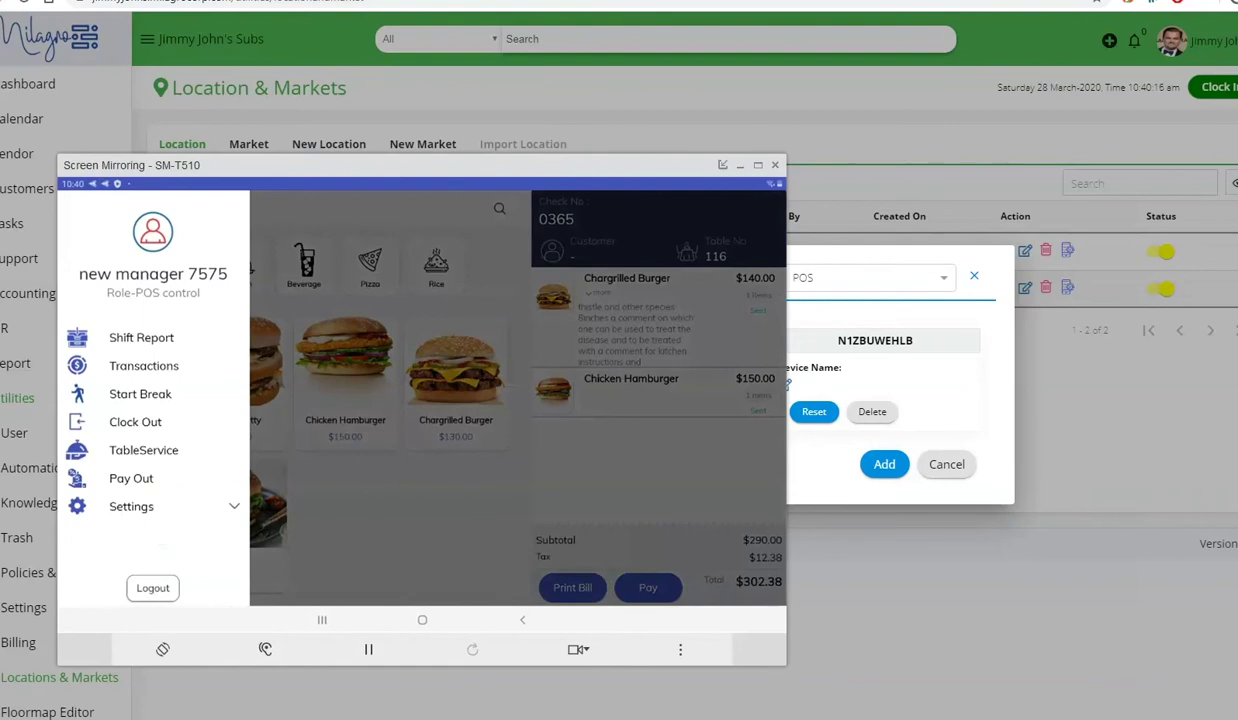
left_click(135, 450)
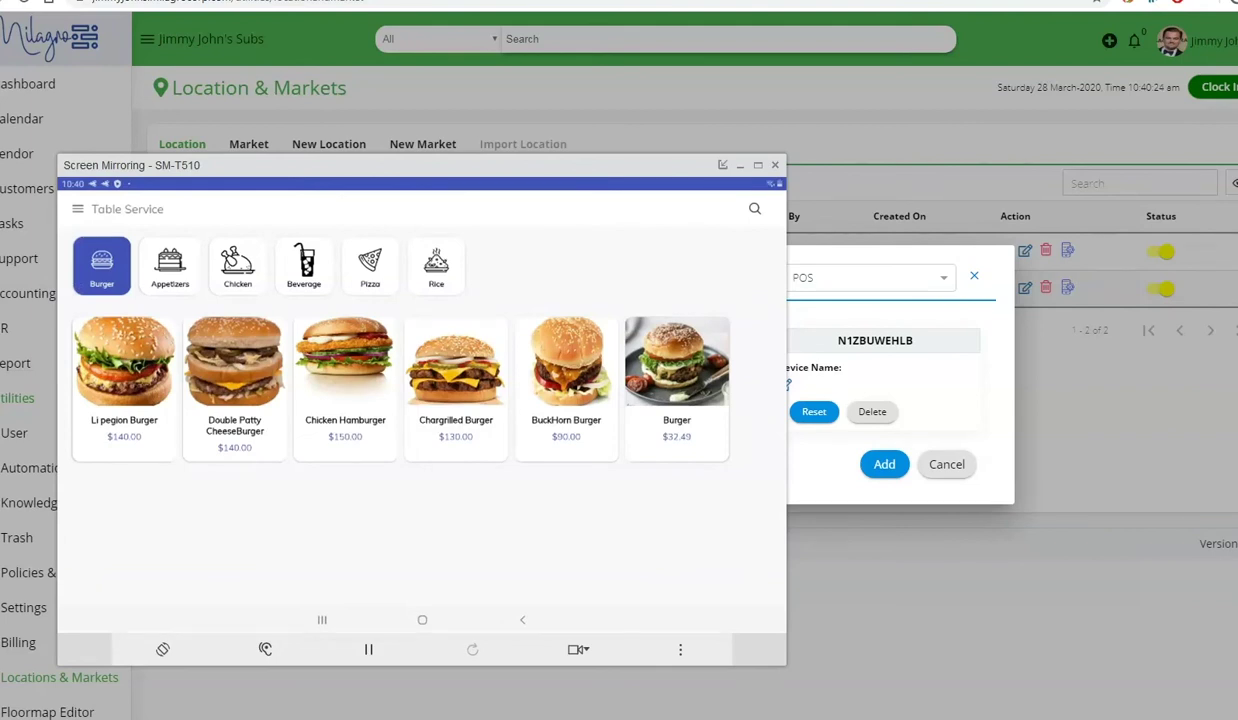
- Configure the Chargrilled Burger with option23 and lower its quantity to 19 ($8,778.00)
left_click(455, 360)
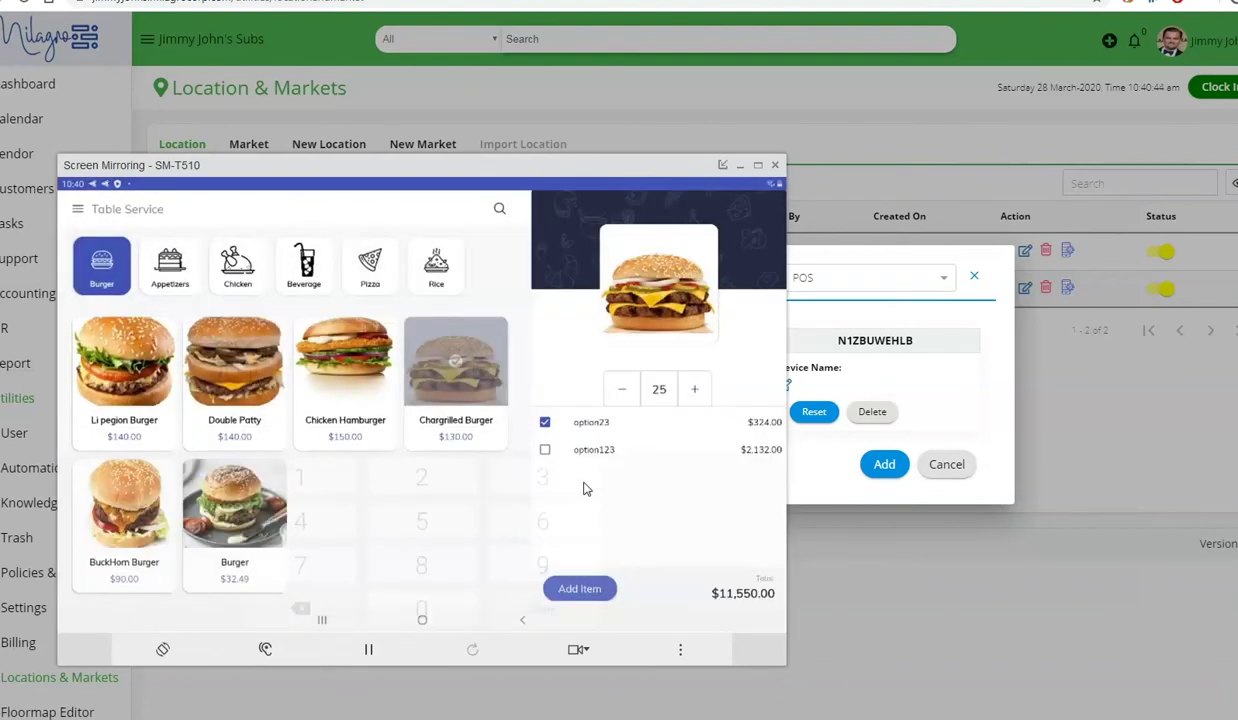
left_click(656, 390)
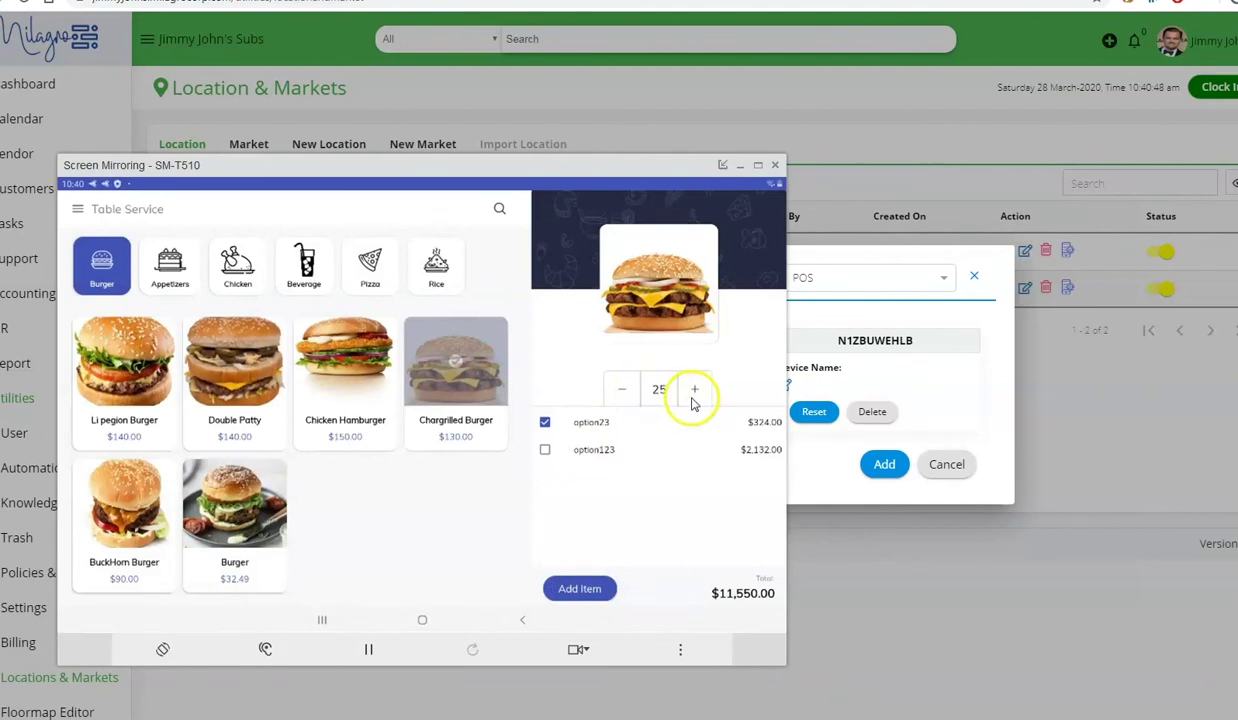
key("Down")
key("Down")
key("Down")
key("Down")
key("Down")
key("Down")
key("Down")
key("Up")
key("Up")
key("Down")
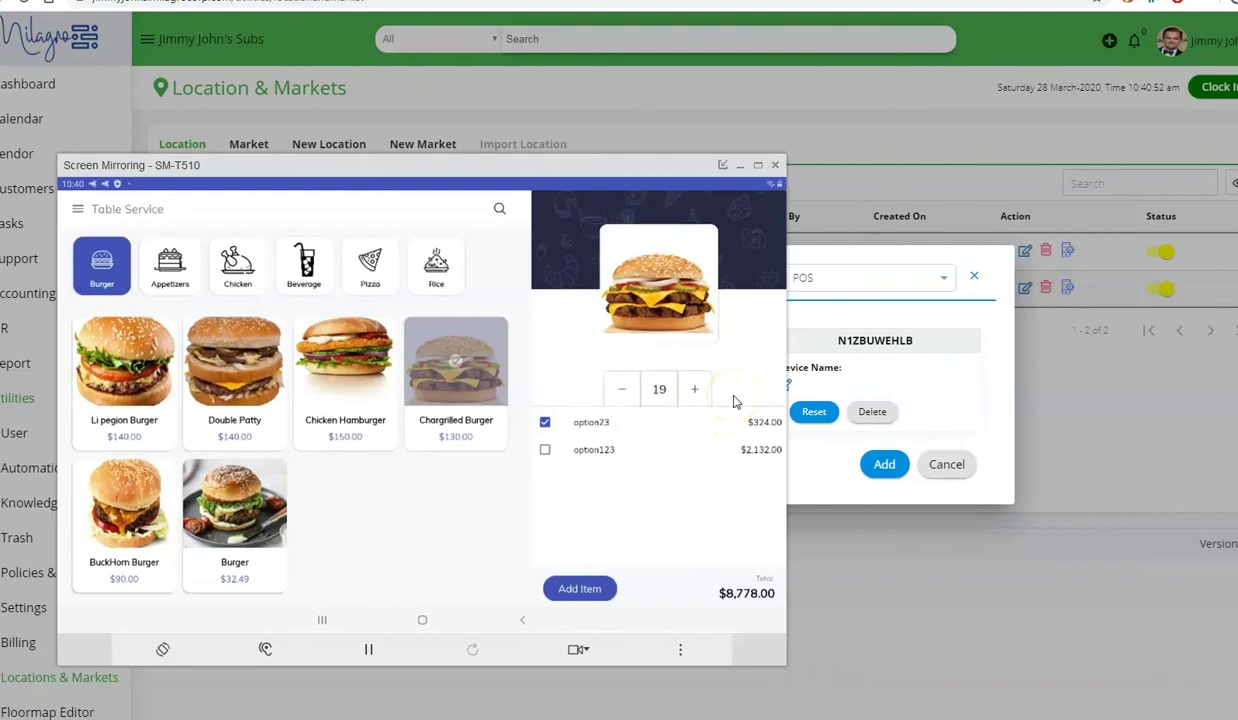
key("Down")
key("Down")
key("Down")
key("Down")
key("Down")
key("Down")
- Set the burger's modifiers to ADD Tomato Sauce and NO Soy Sauce, then close them
left_click(660, 302)
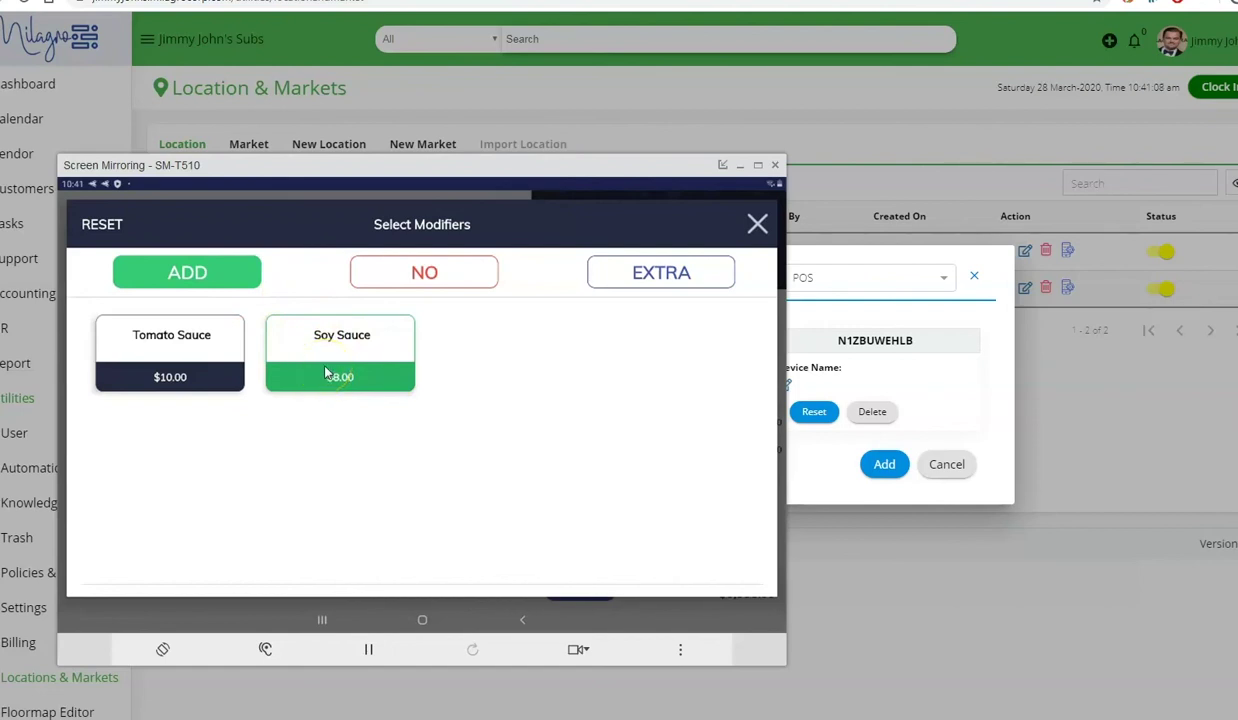
left_click(417, 276)
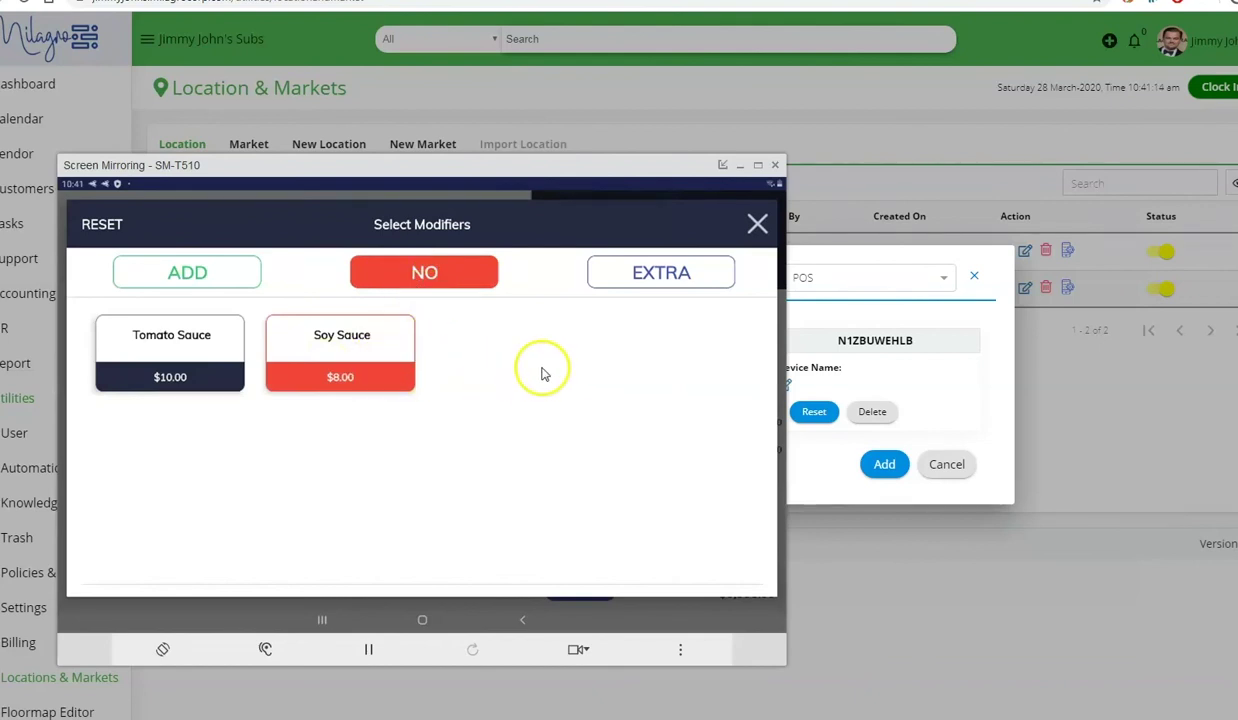
left_click(644, 312)
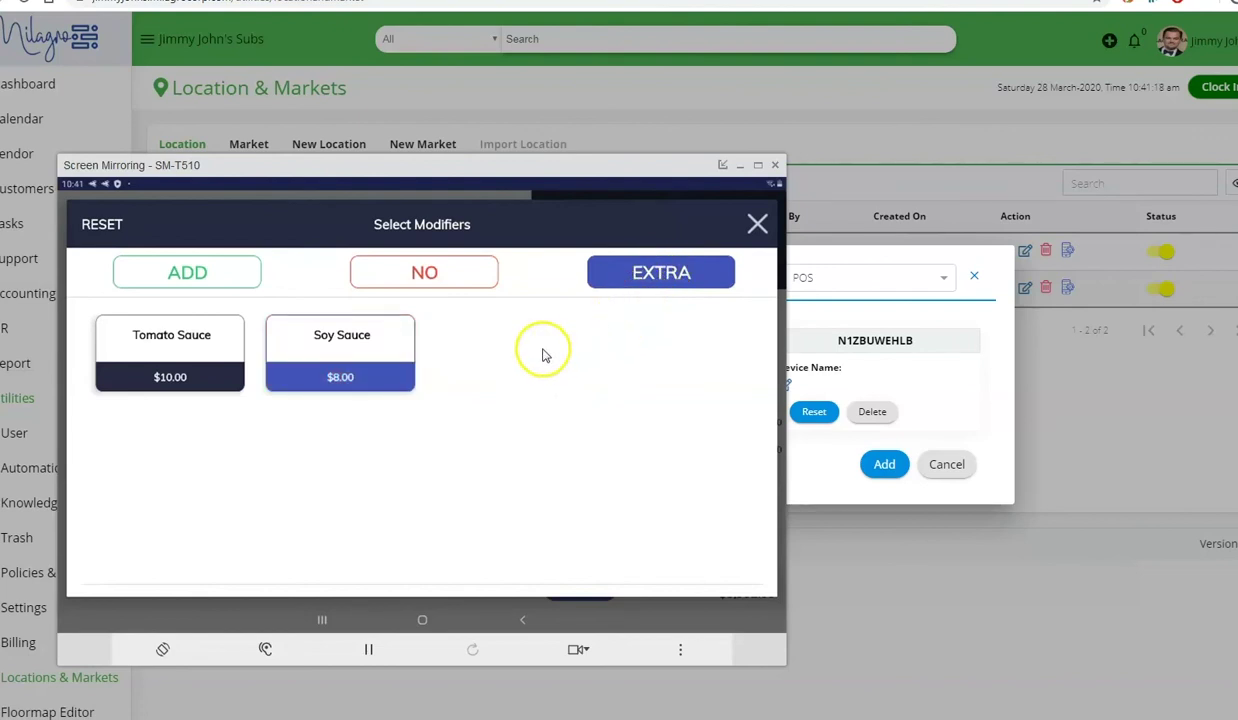
left_click(341, 368)
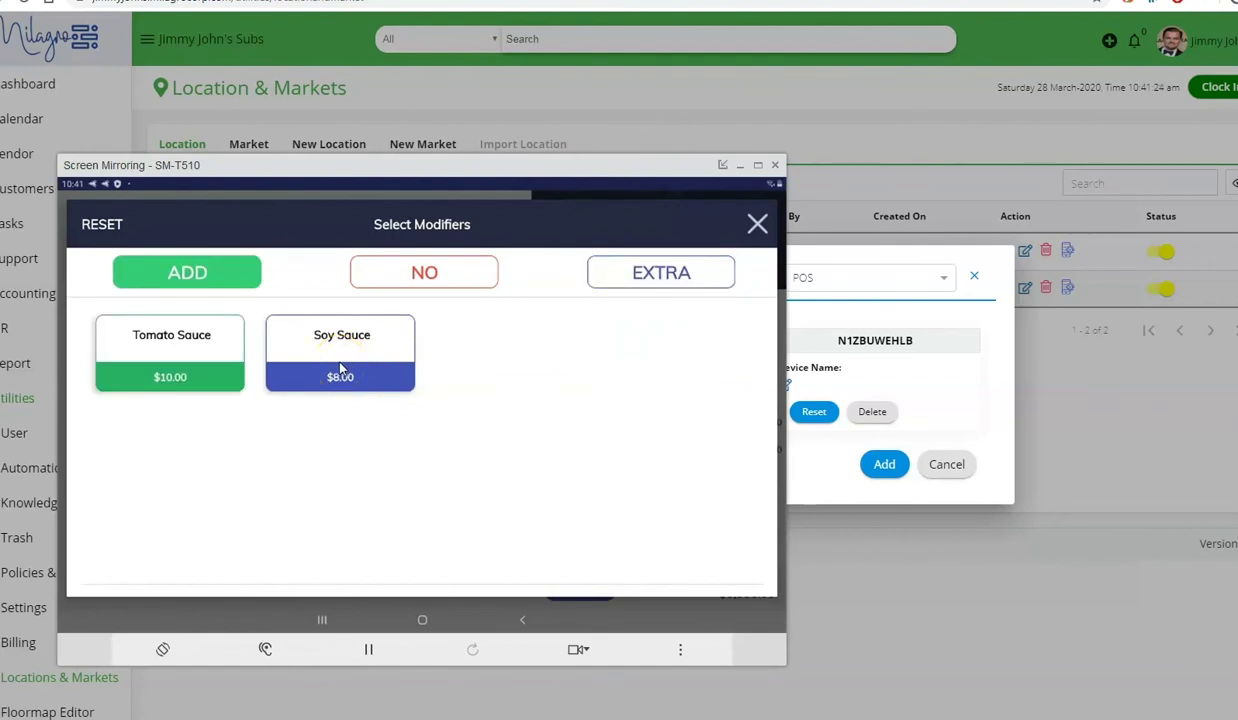
left_click(352, 360)
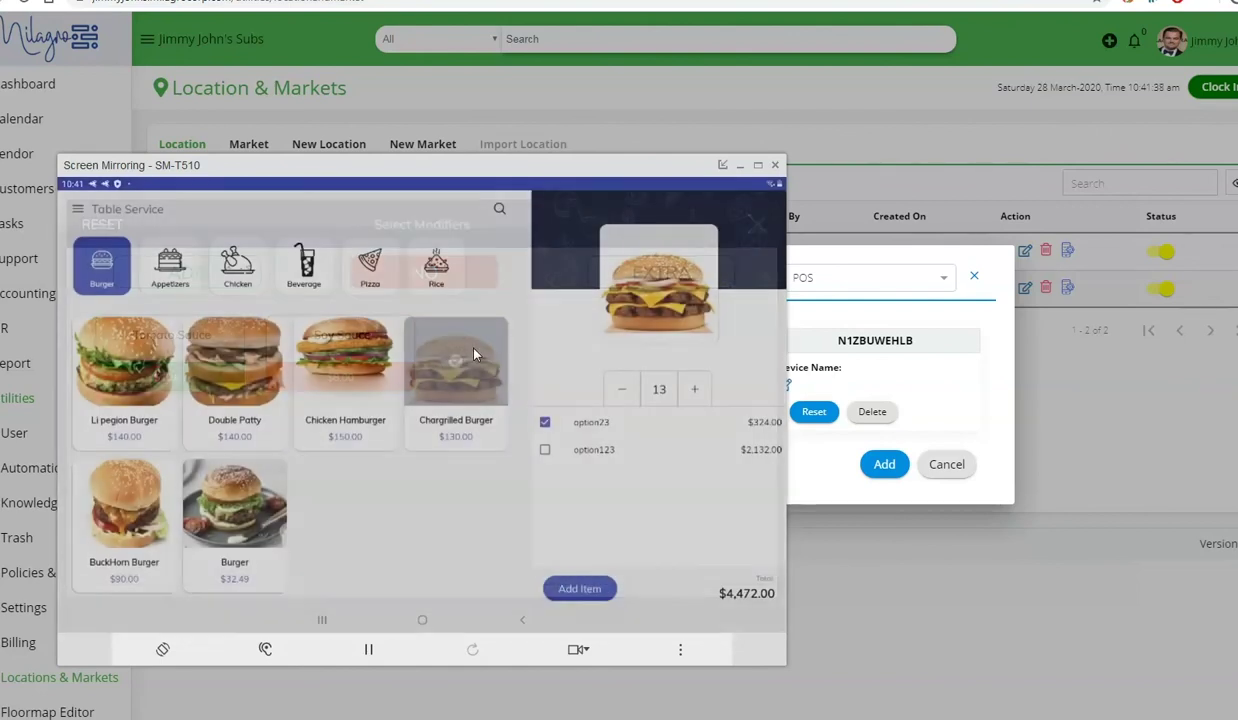
left_click(477, 355)
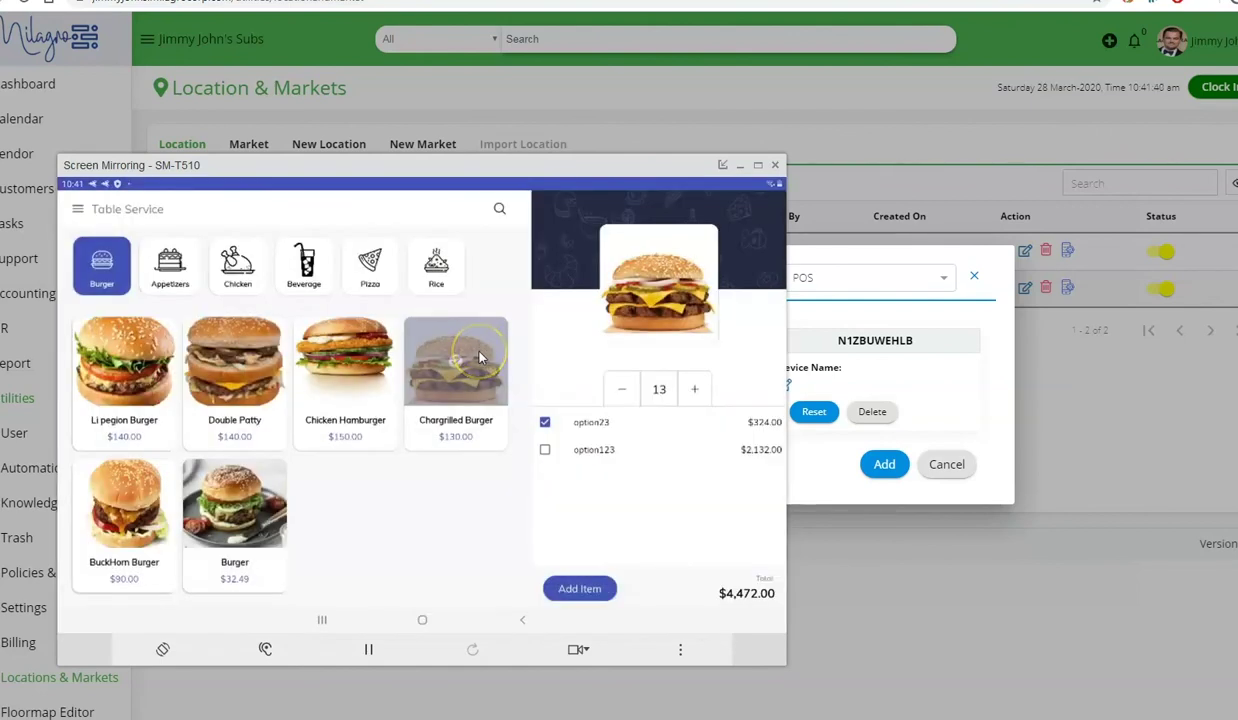
- Add the special instruction 'ygty I have 585' to the Chargrilled Burger
left_click(480, 356)
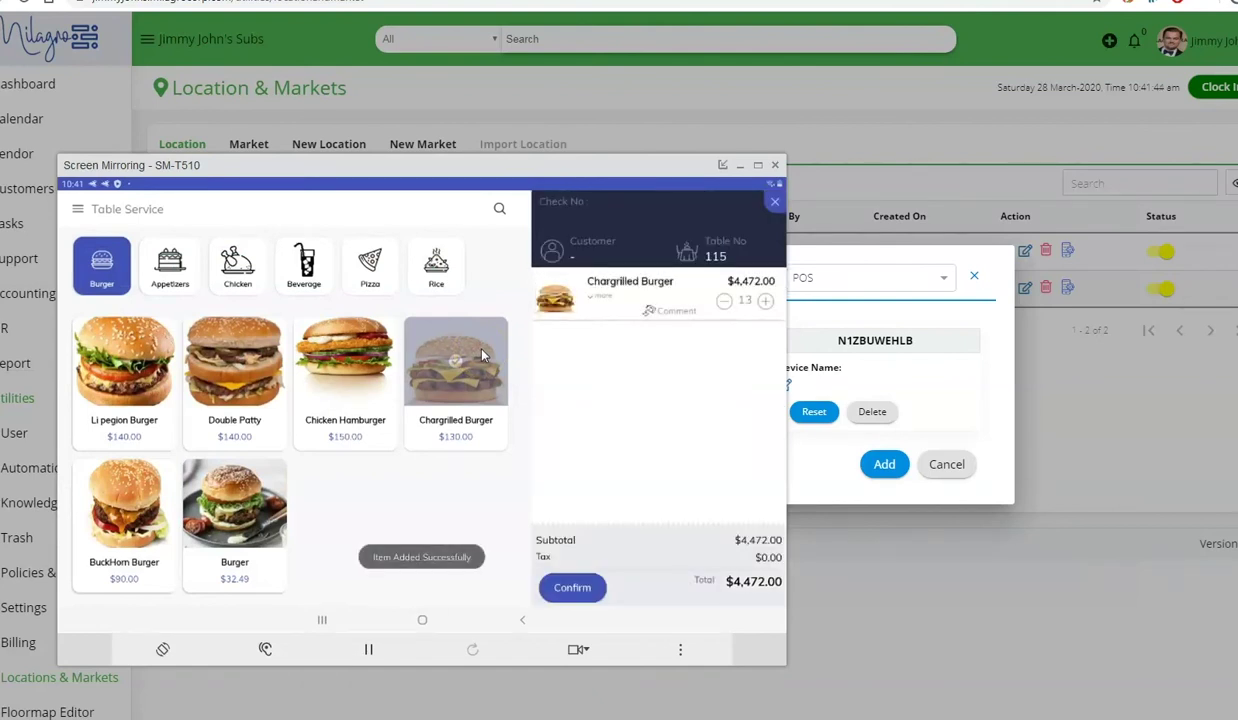
left_click(676, 325)
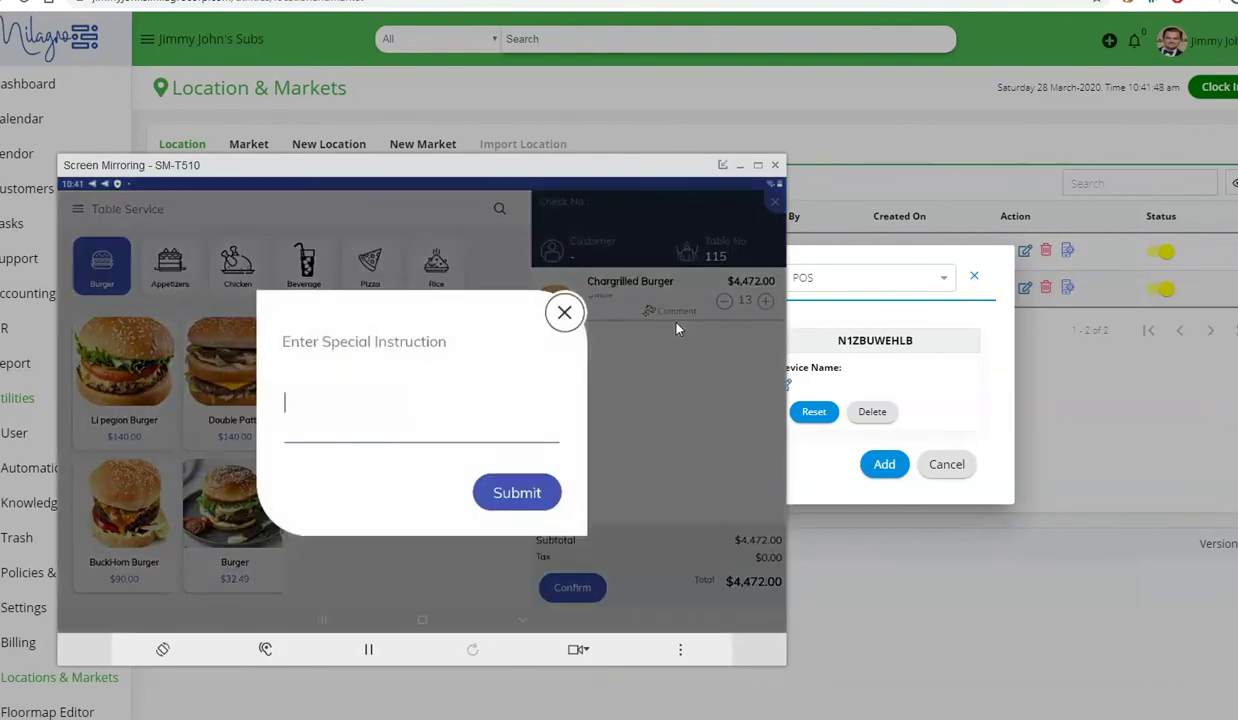
type("yg")
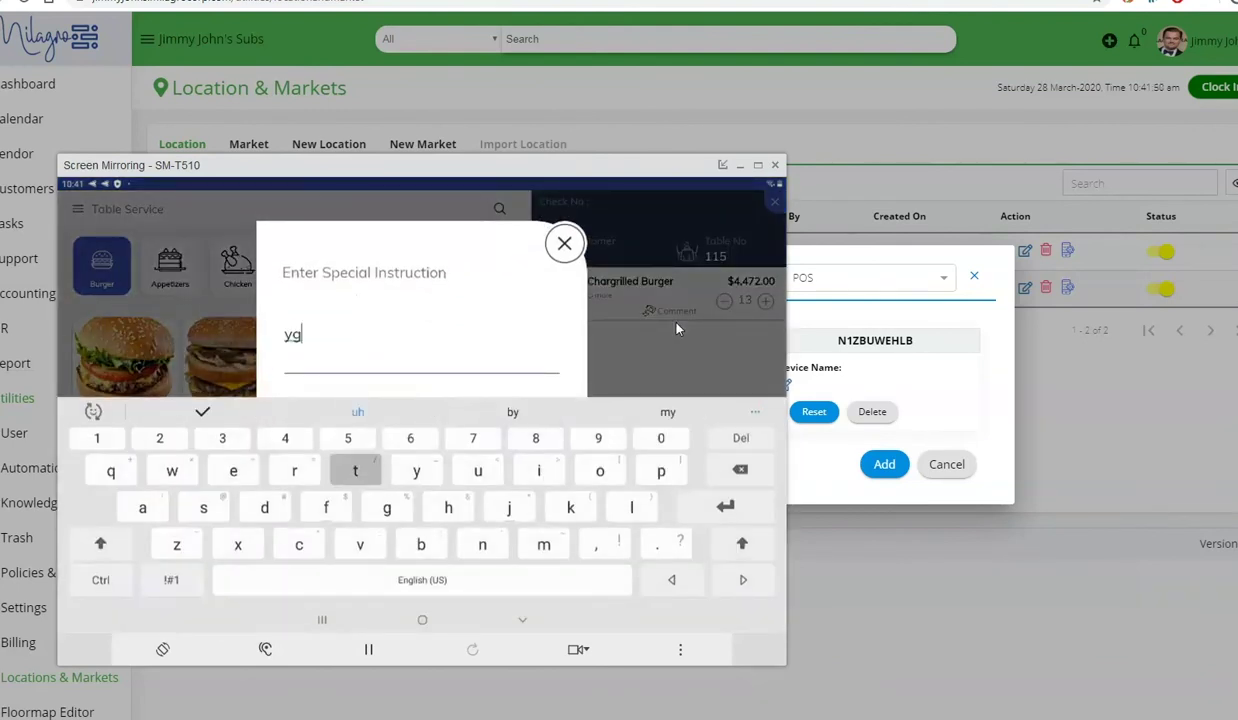
type("ty I have 58")
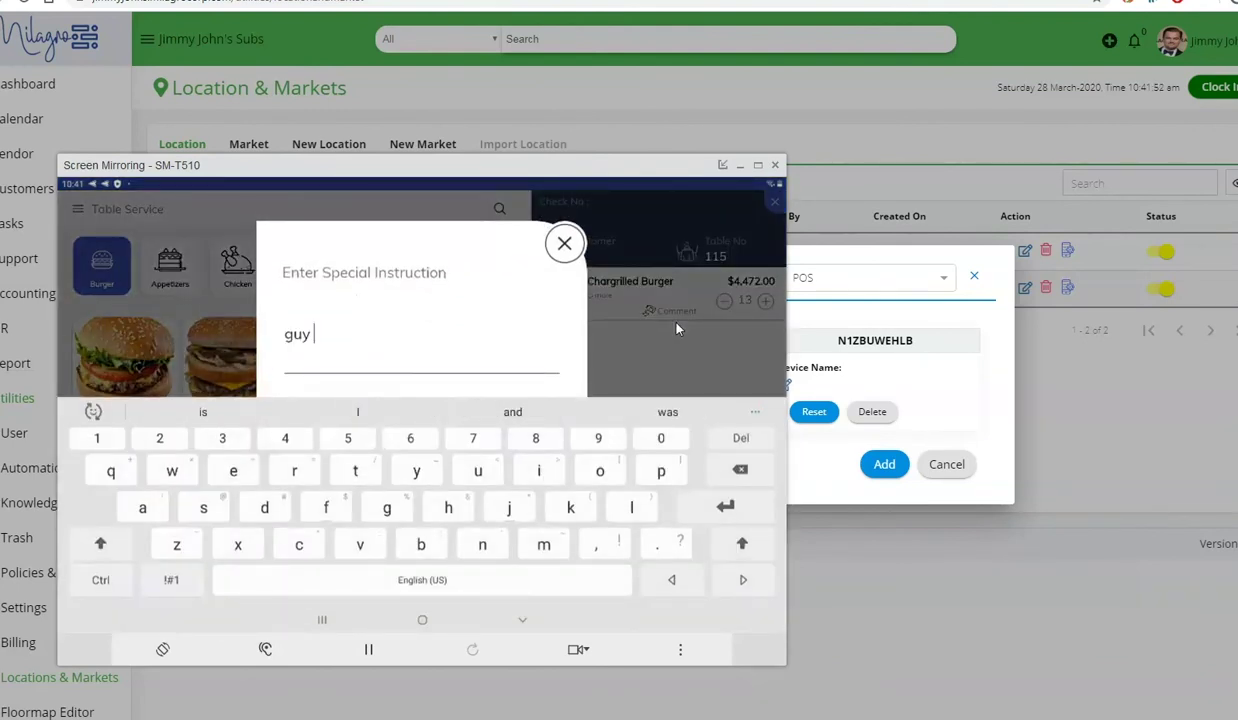
type("5")
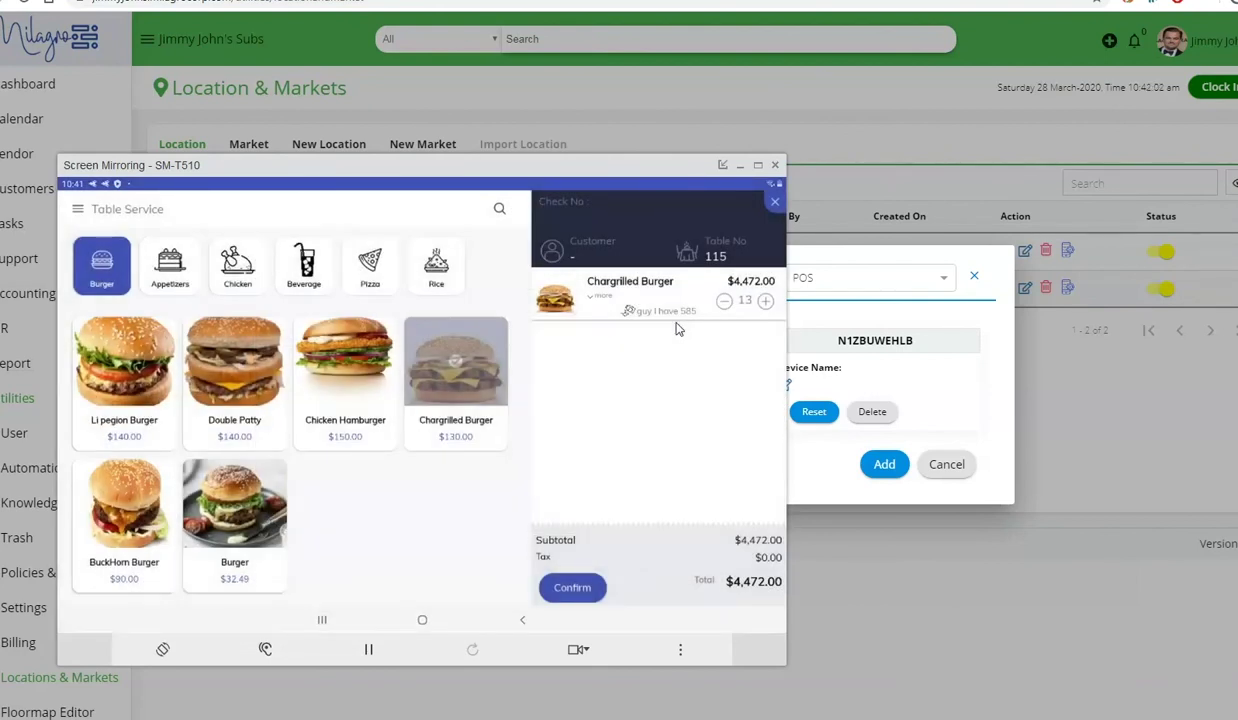
left_click(676, 328)
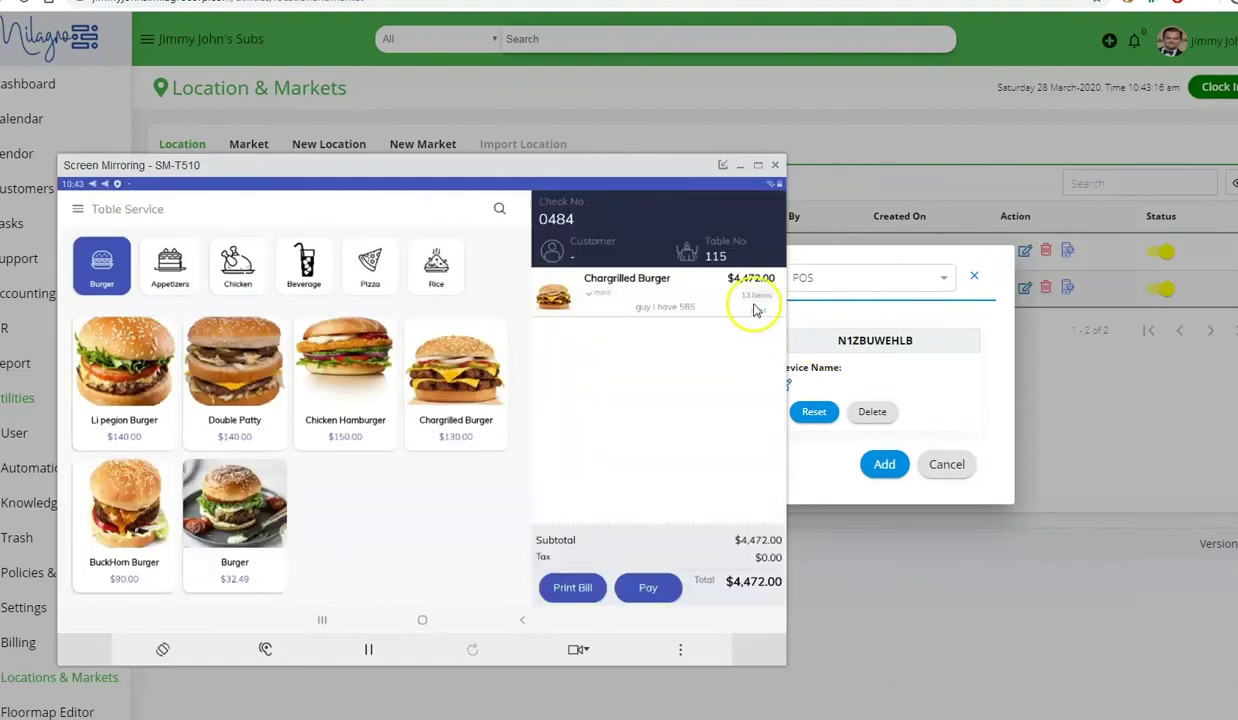
- Bring up the Chargrilled Burger's modifiers on check 0484
left_click(653, 314)
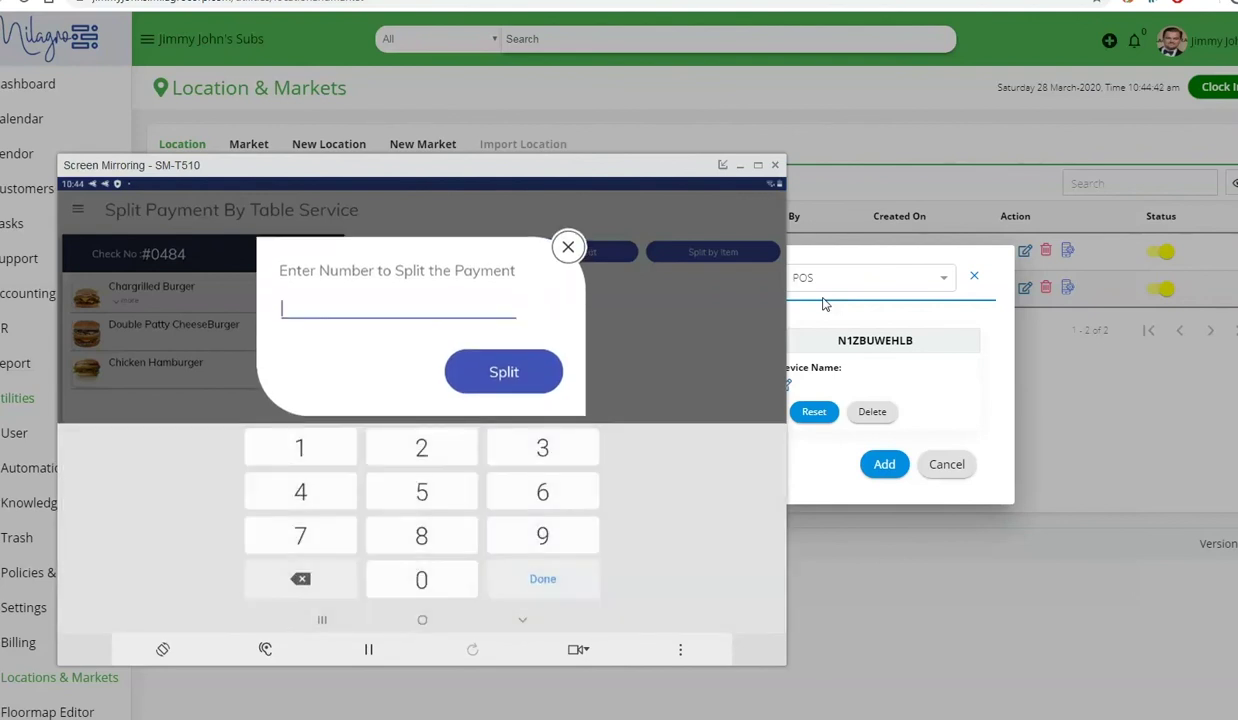
- Split check 0484 into 2
type("2")
key("Return")
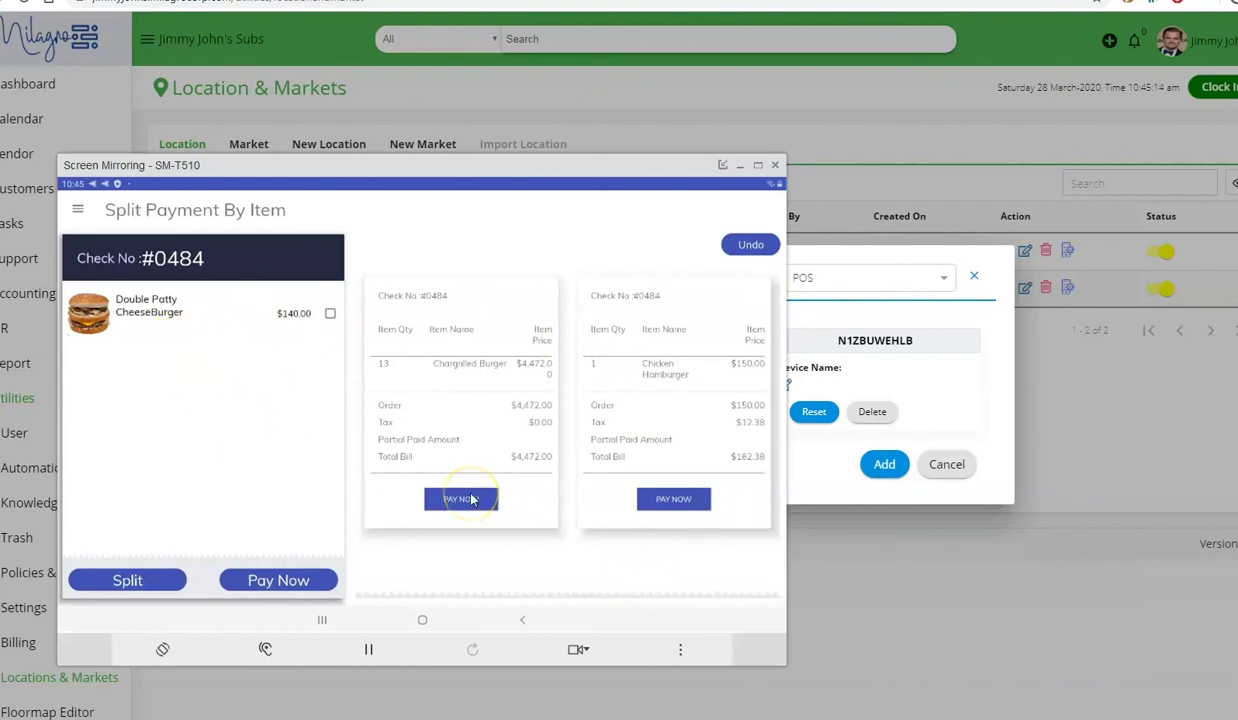
- Split the Chicken Hamburger onto its own check and start its $162.38 payment
left_click(470, 499)
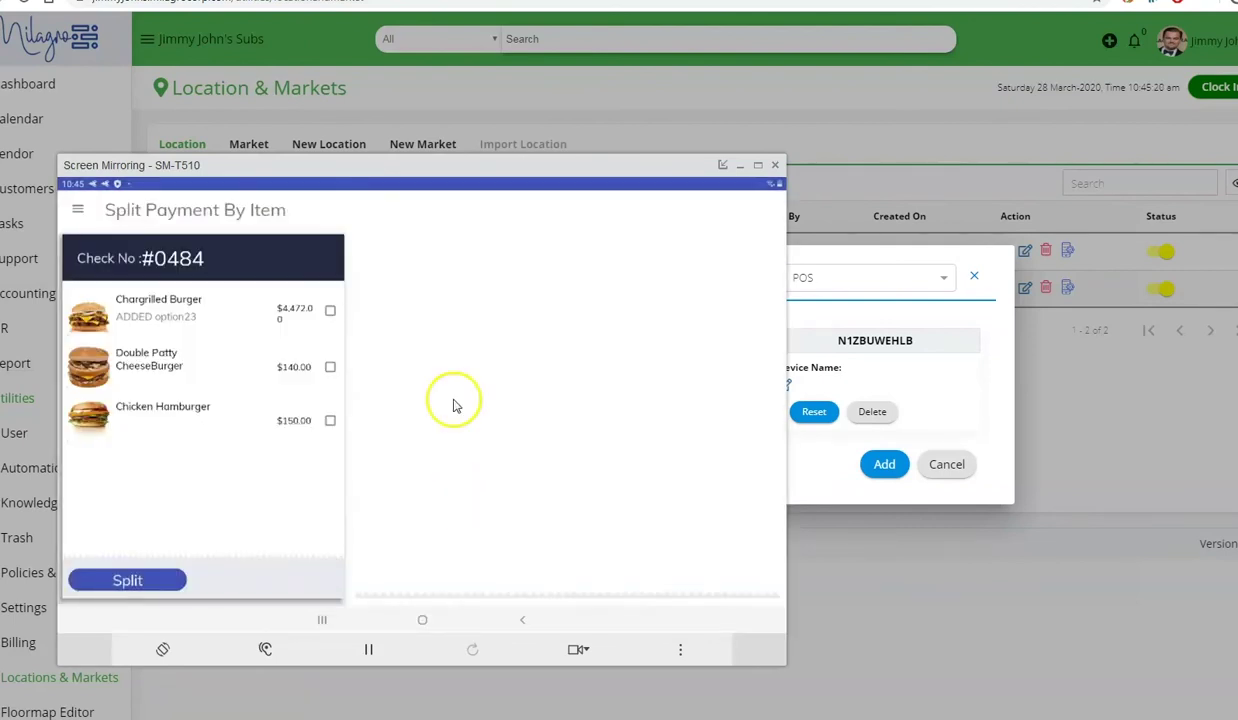
left_click(330, 420)
left_click(127, 580)
left_click(461, 499)
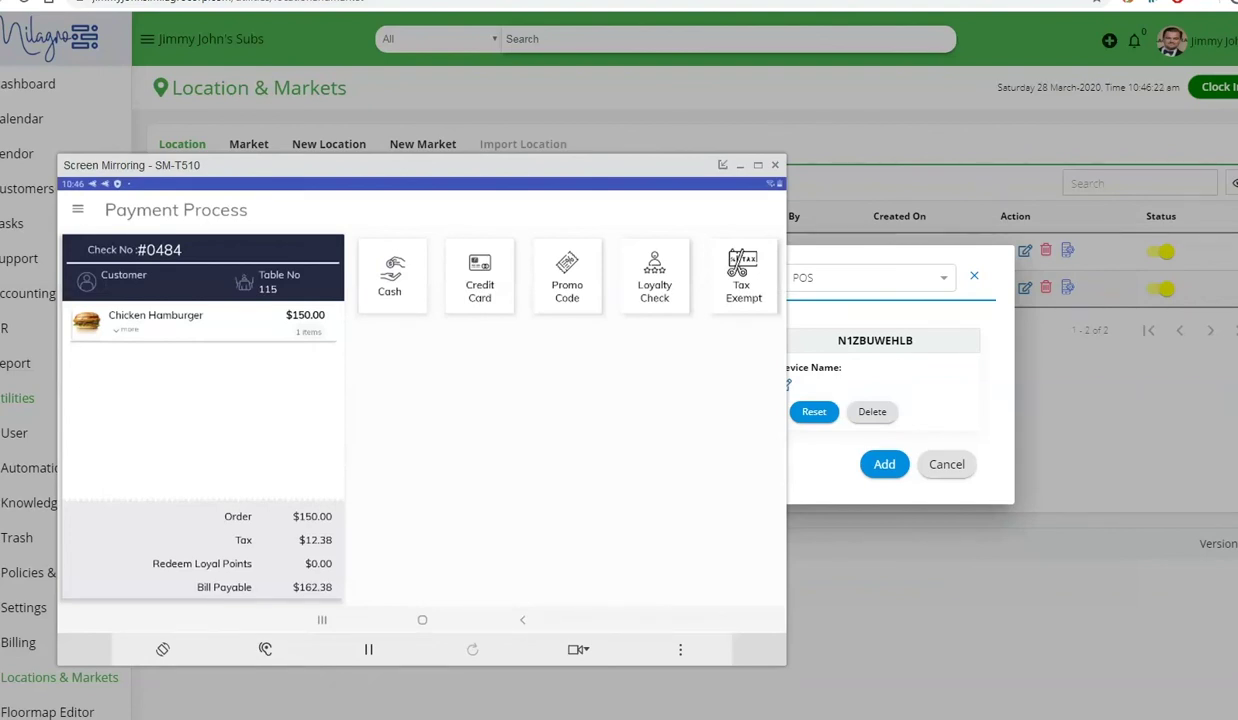
- Run a Loyalty Check on the customer's mobile number and begin the new-member sign-up form
left_click(654, 275)
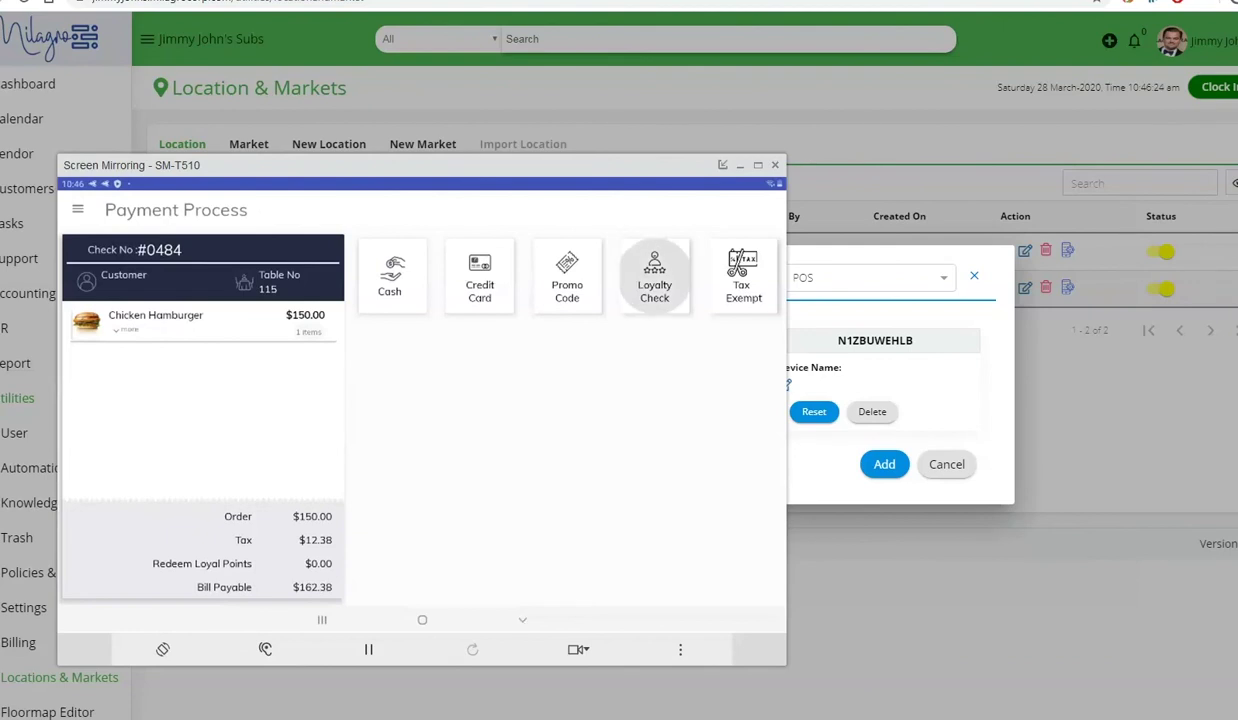
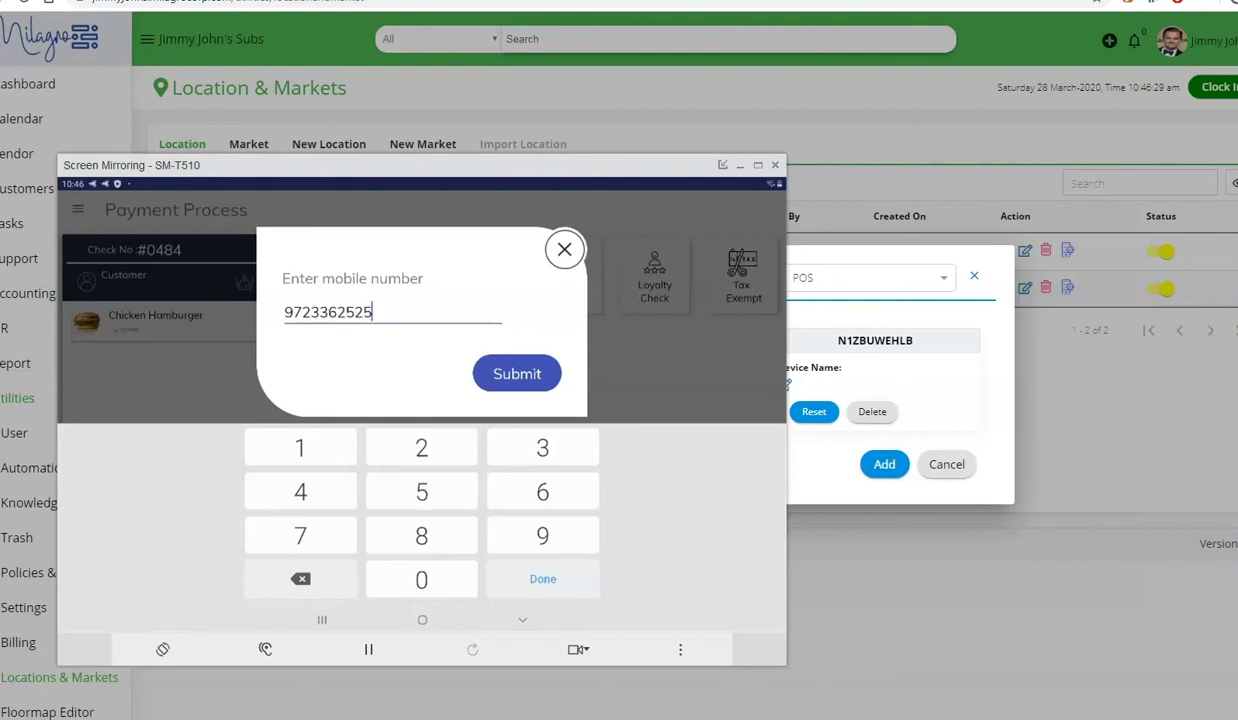
left_click(517, 373)
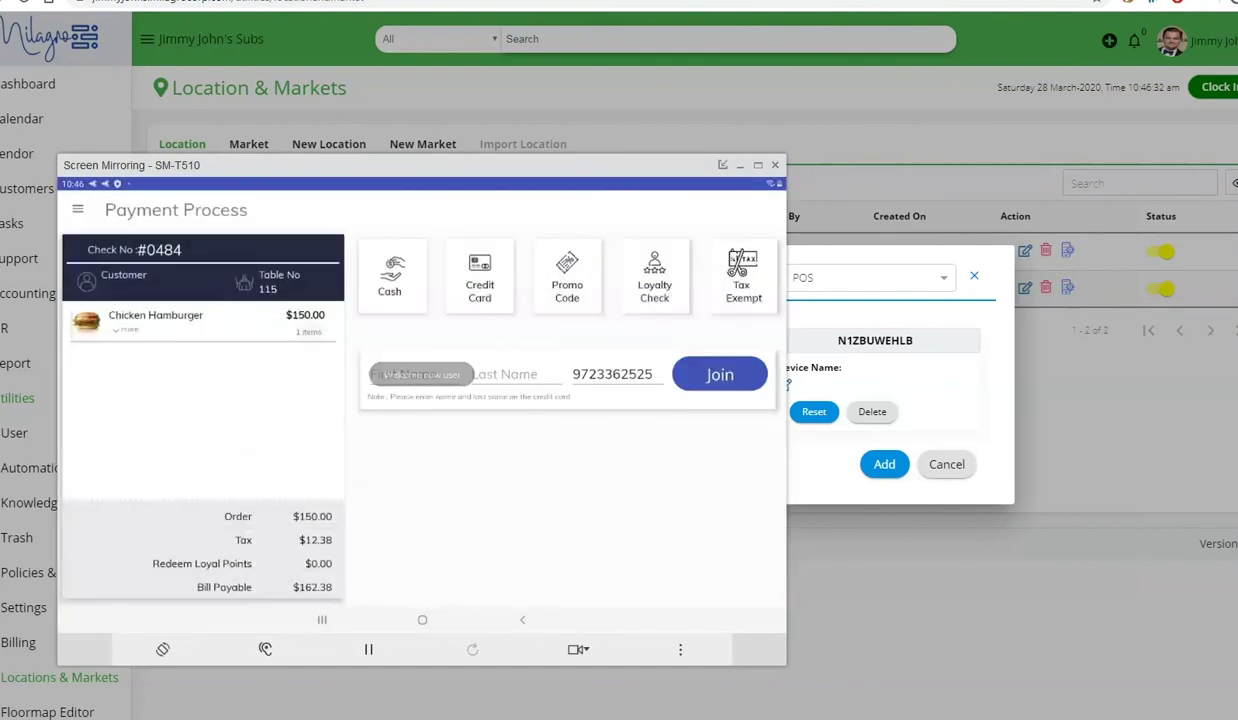
left_click(403, 374)
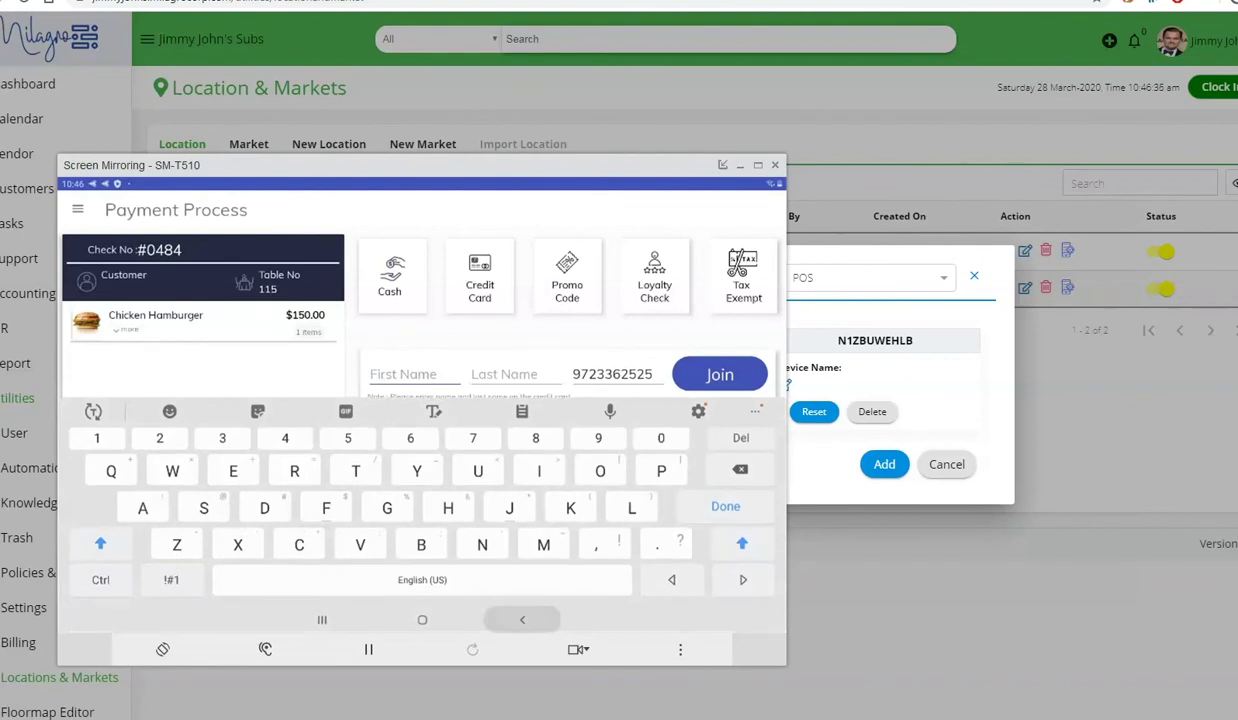
key("Escape")
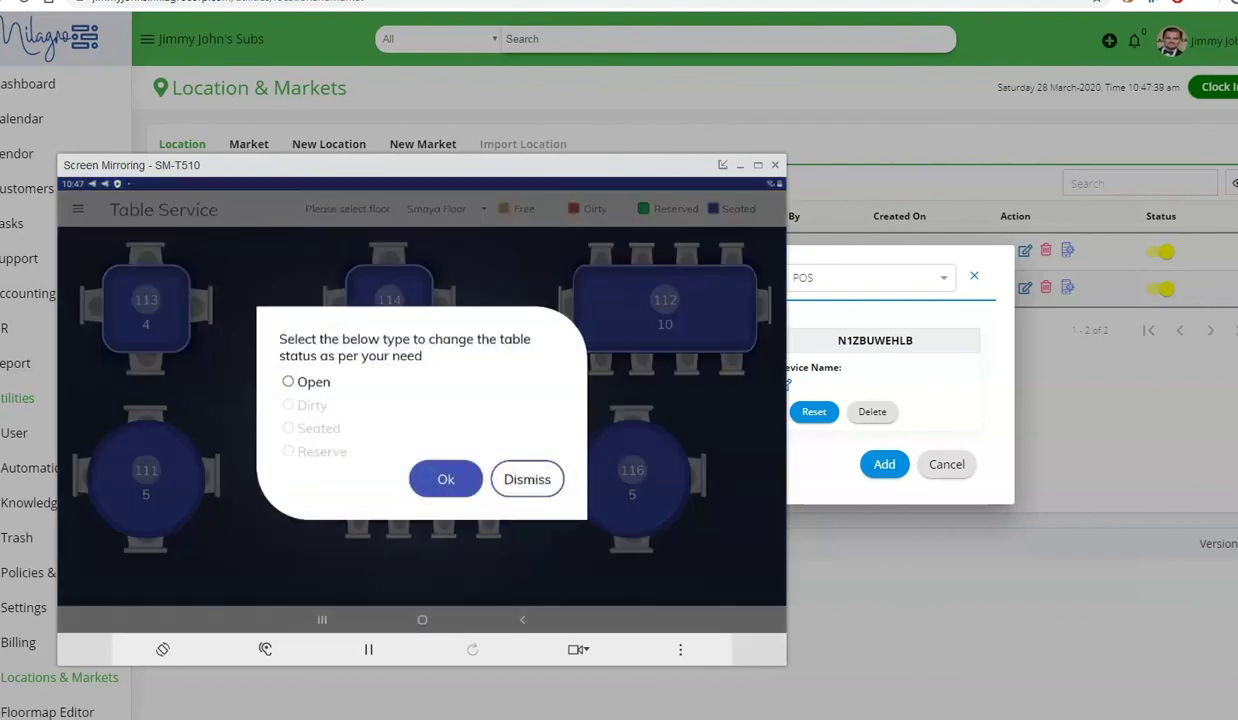
- Free table 115 on the floor plan, then open the Pay Out form and close it unsubmitted
left_click(288, 381)
left_click(446, 479)
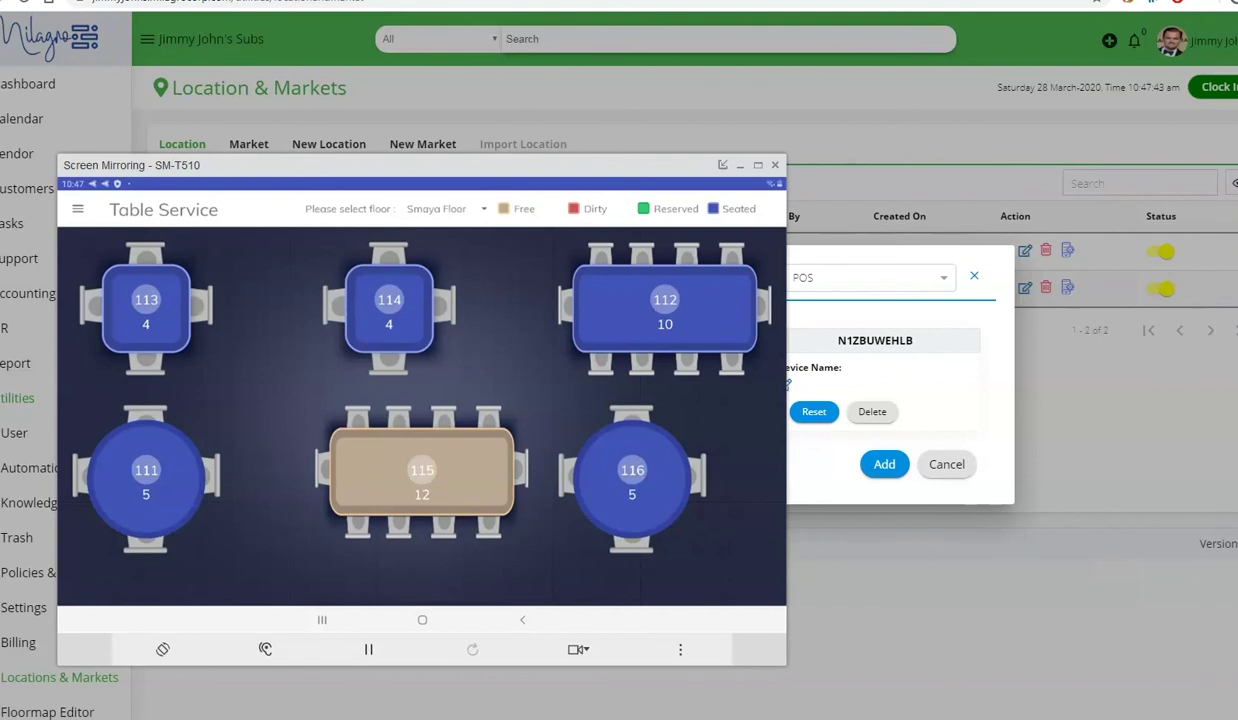
left_click(78, 209)
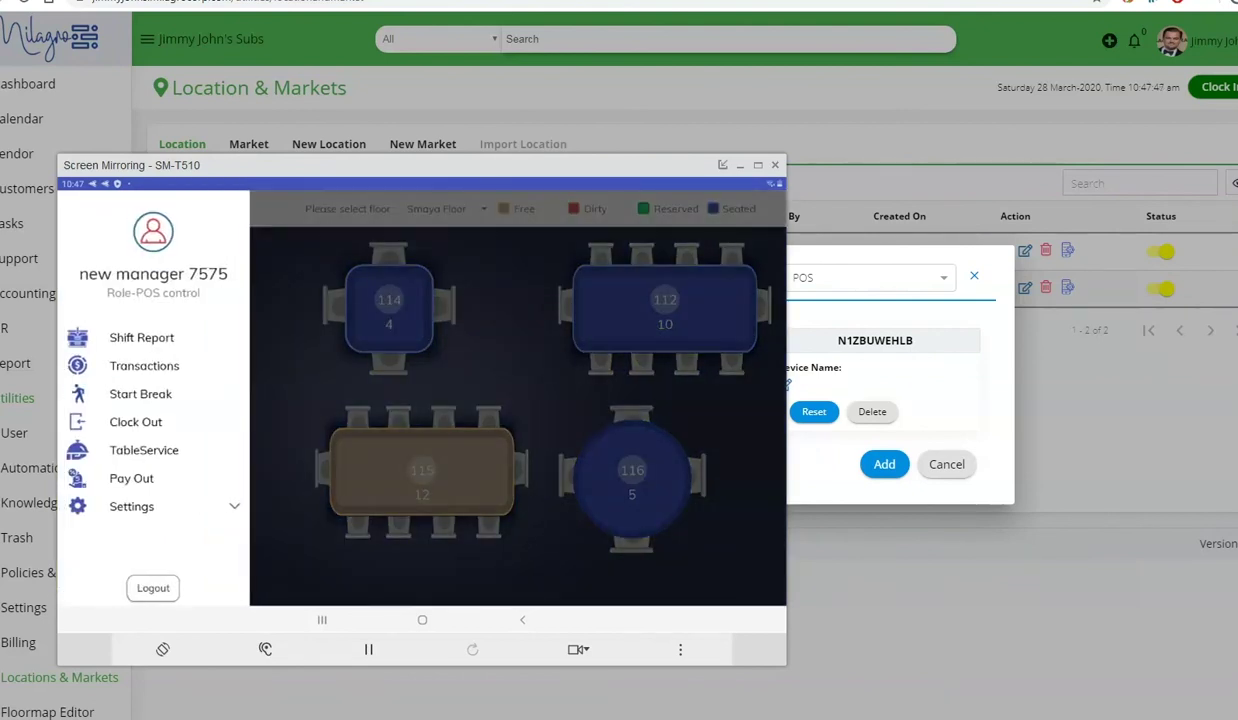
left_click(131, 478)
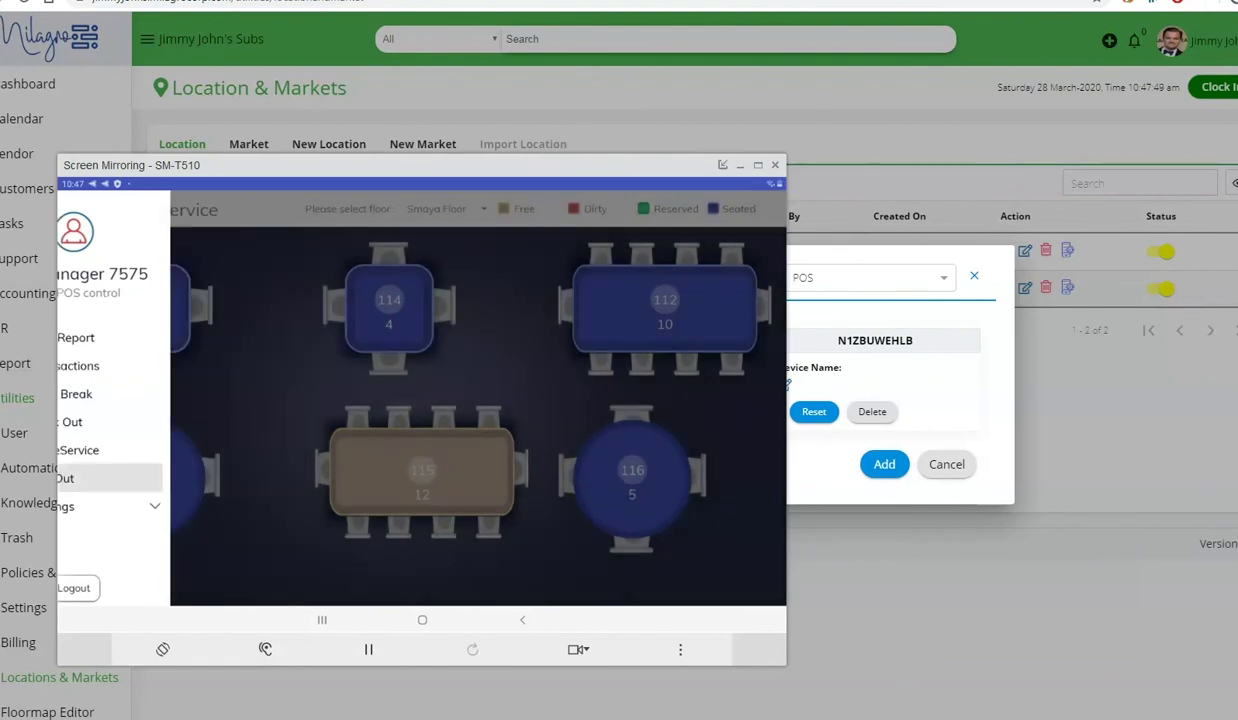
left_click(462, 404)
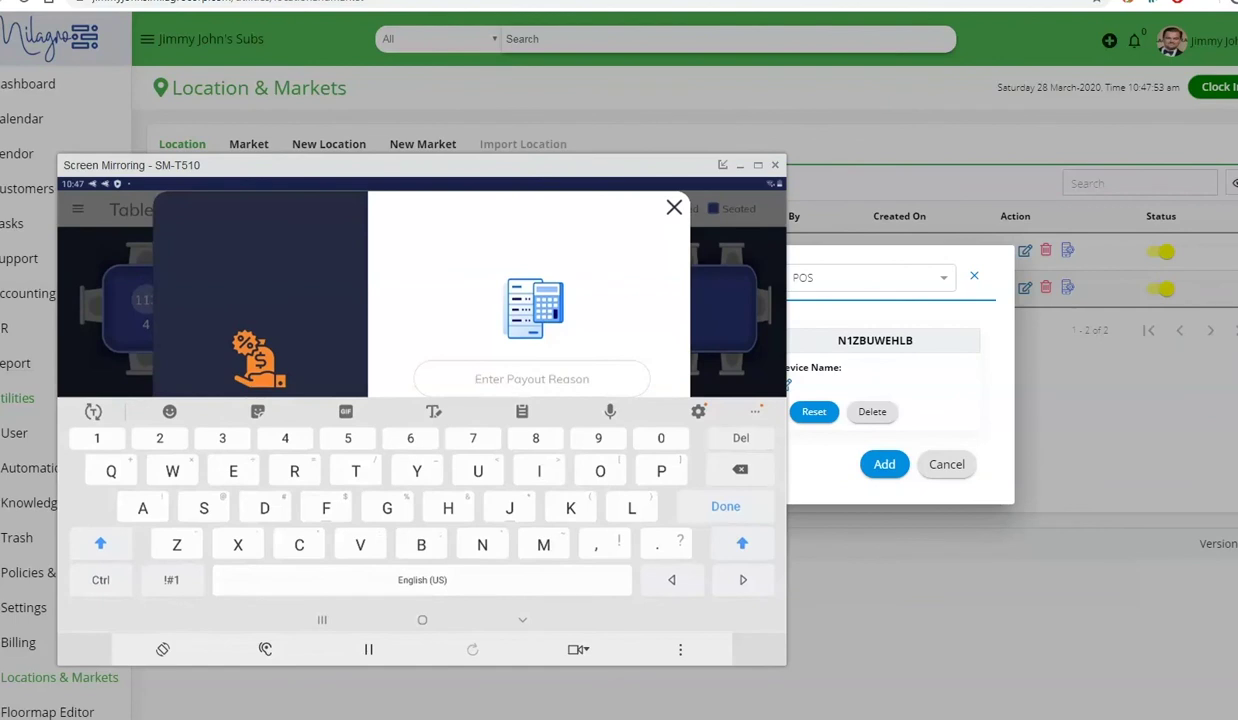
left_click(522, 620)
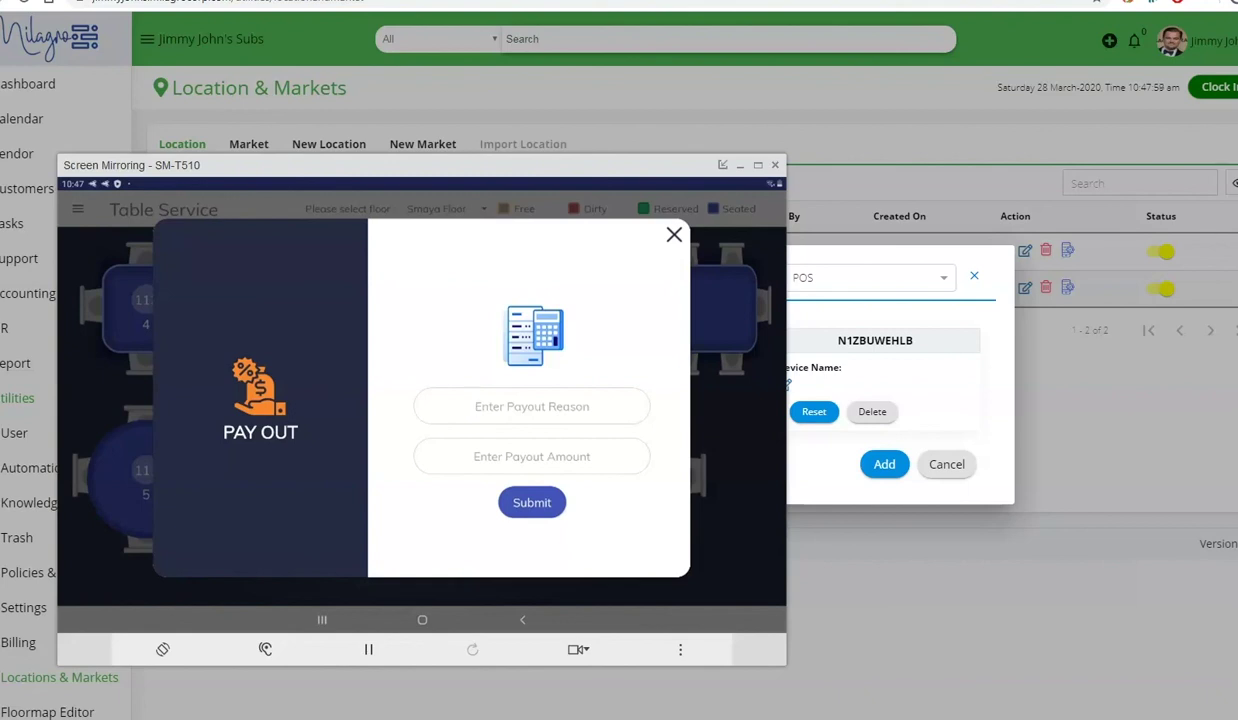
key("Escape")
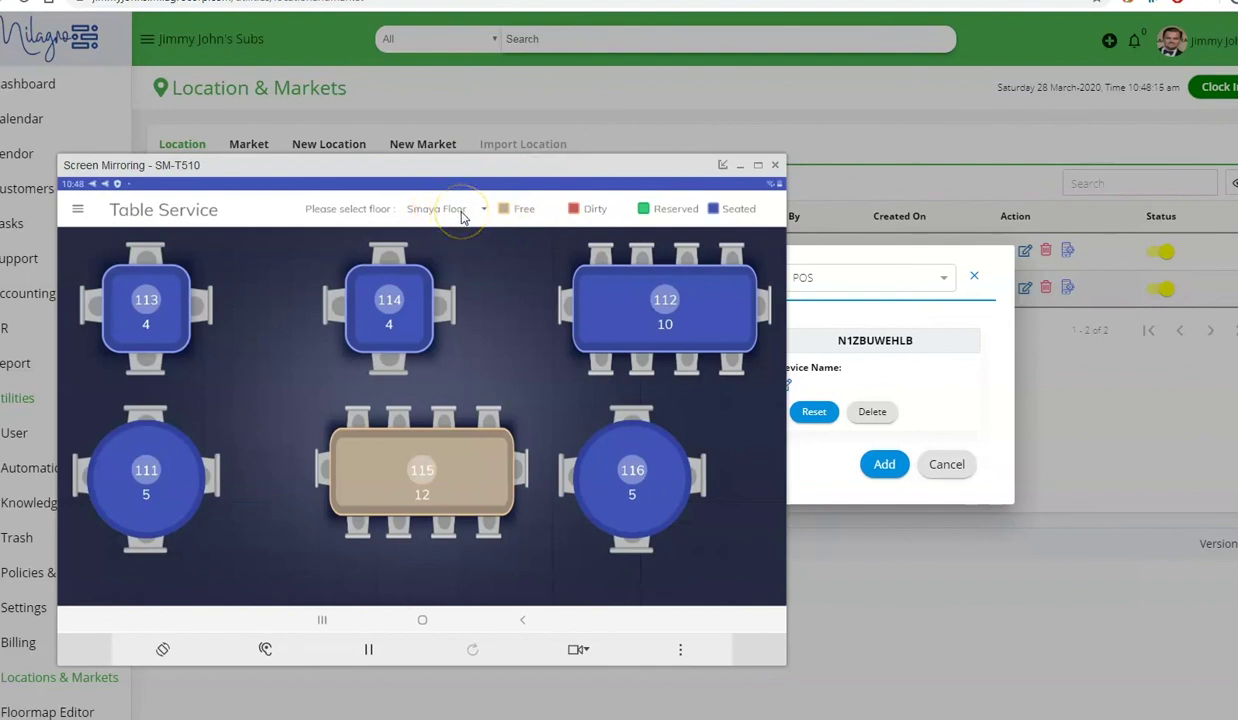
- Open the Smaya Floor selector list on the POS
left_click(452, 220)
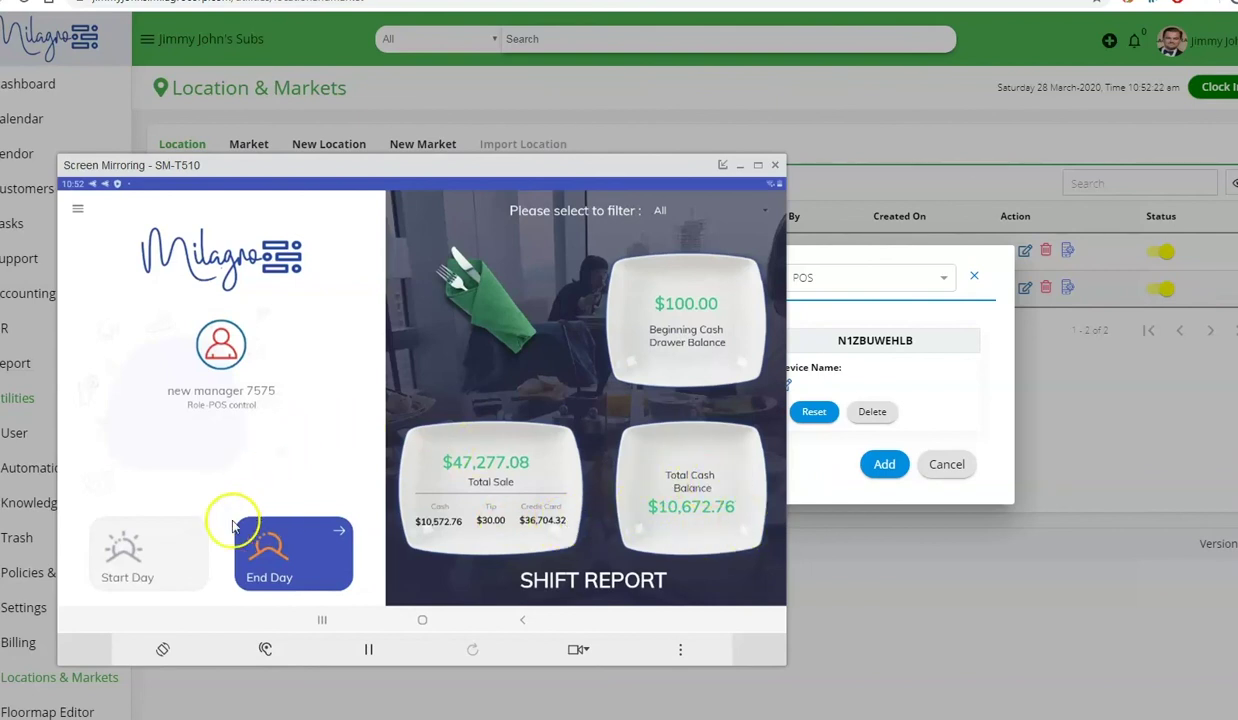
- Open Declare Cash Tips with its $574.31 minimum and select the total cash tips field
left_click(323, 558)
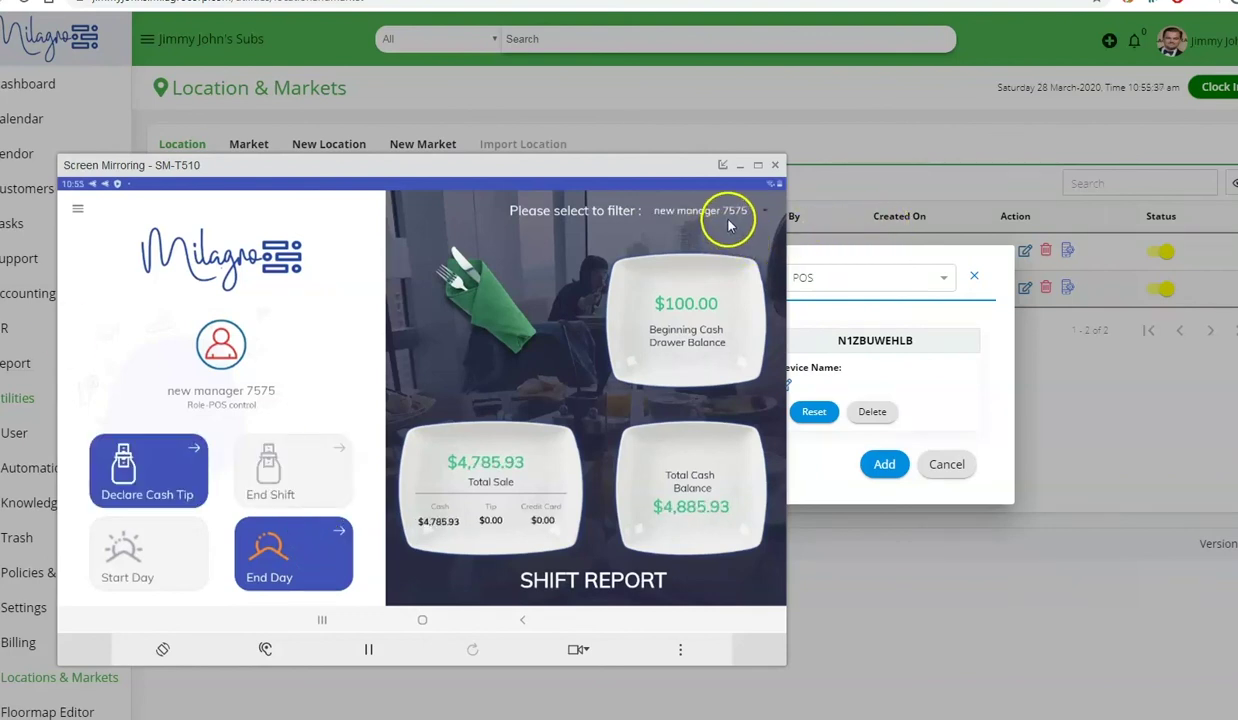
left_click(736, 220)
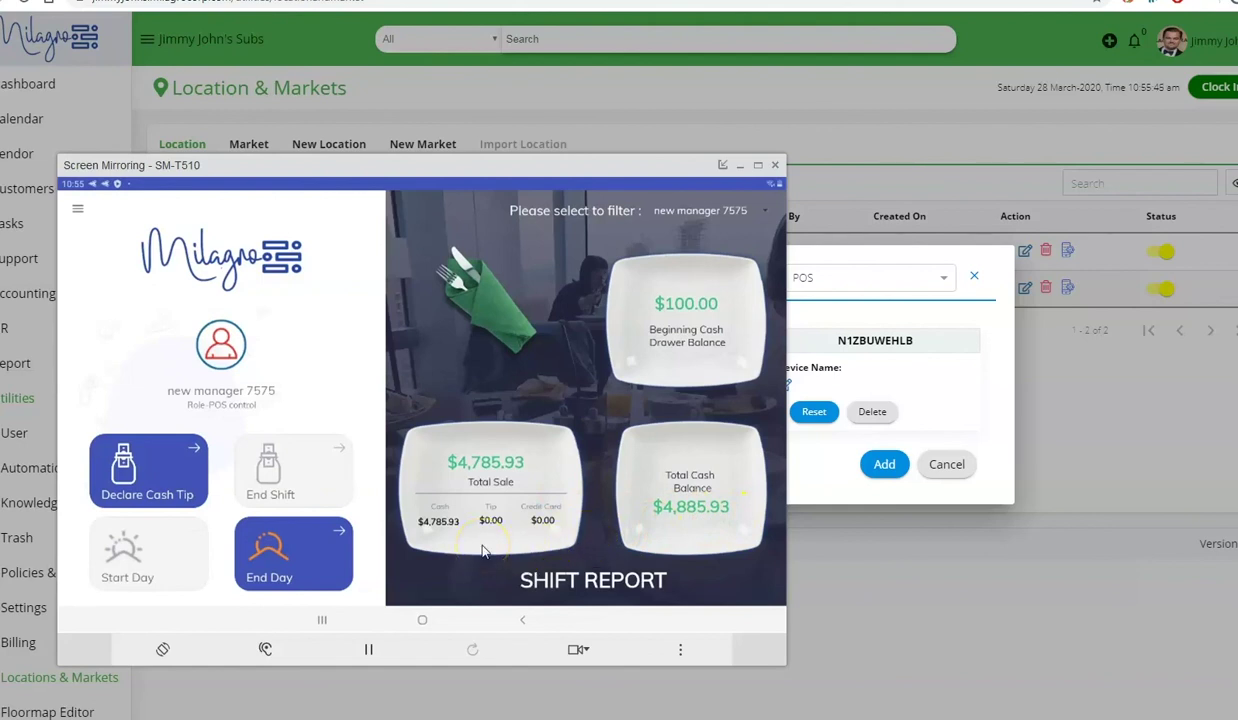
left_click(134, 498)
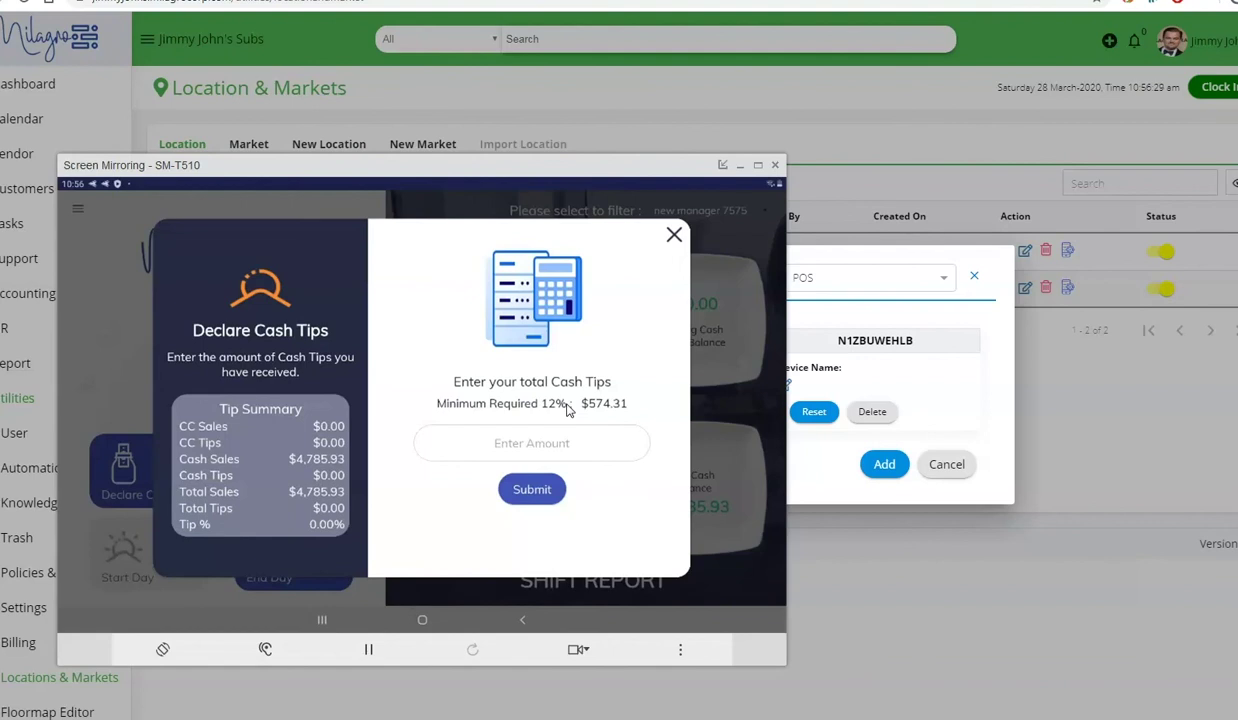
left_click(560, 443)
- Enter 600 as the declared cash tips and submit
type("600")
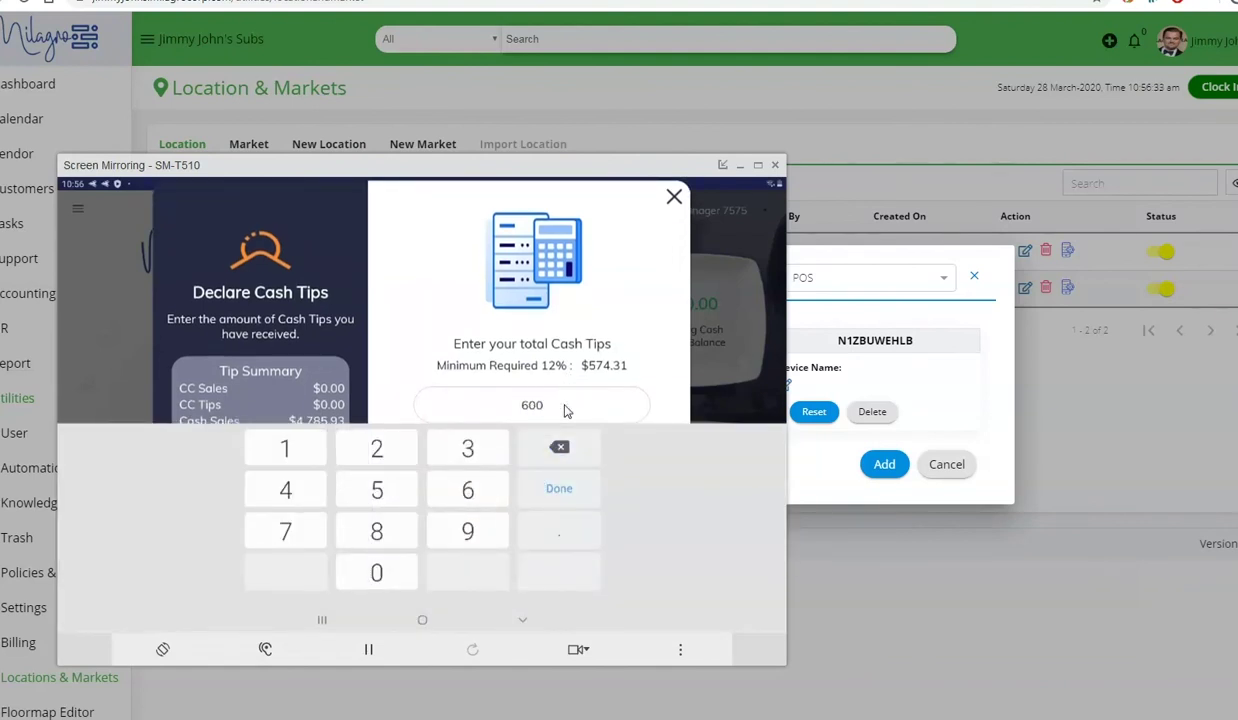
key("Return")
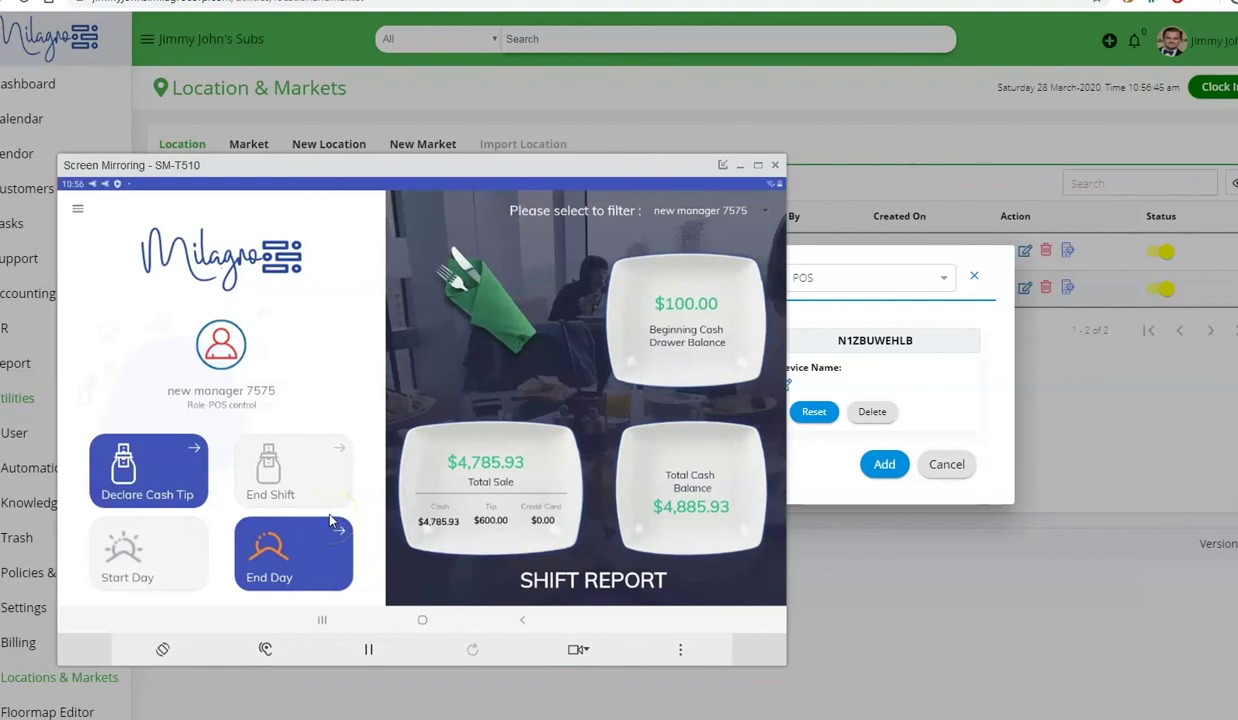
- Tap End Day on the POS Shift Report
left_click(291, 566)
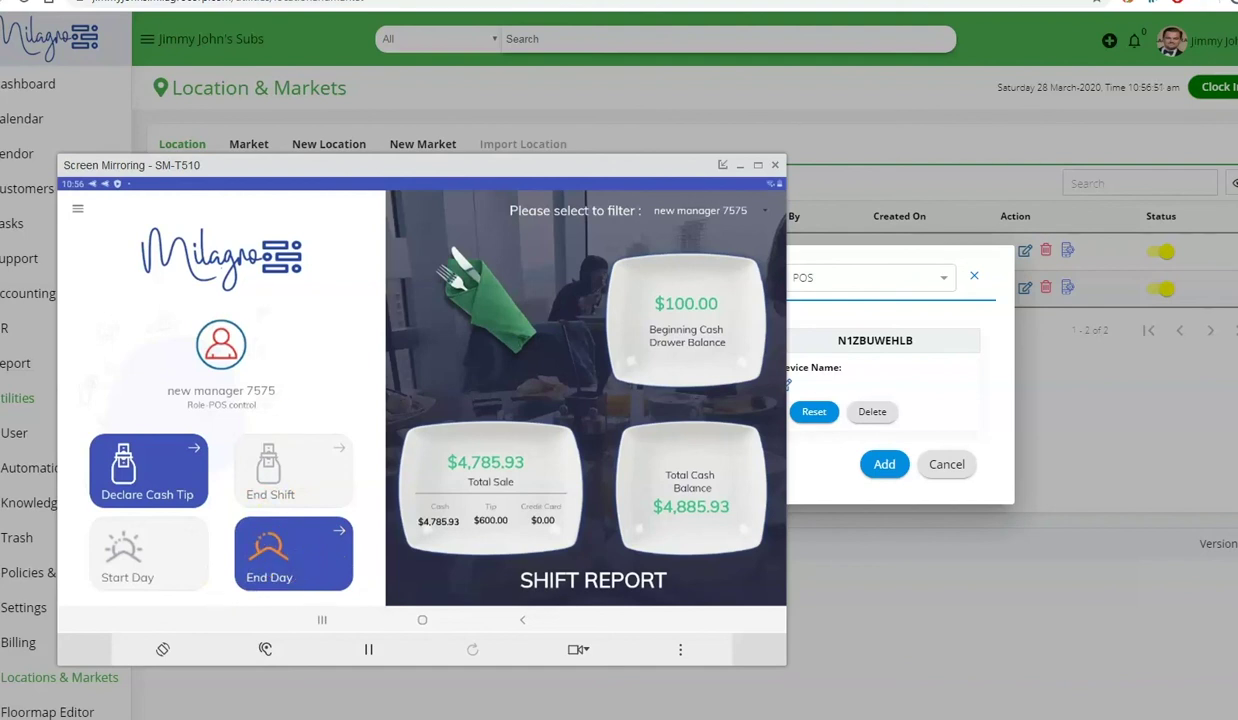